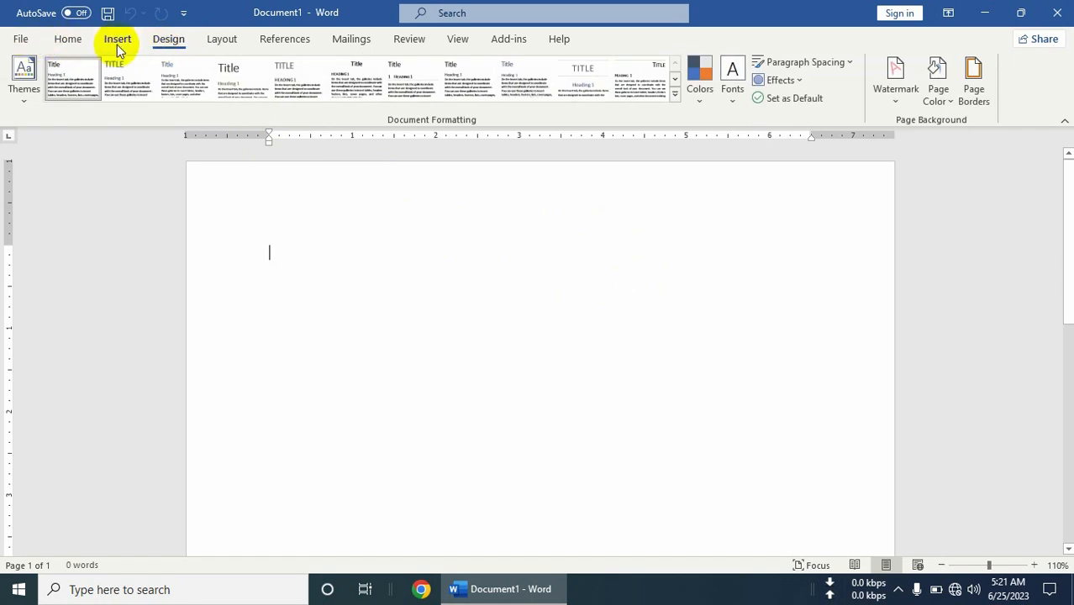
left_click(123, 42)
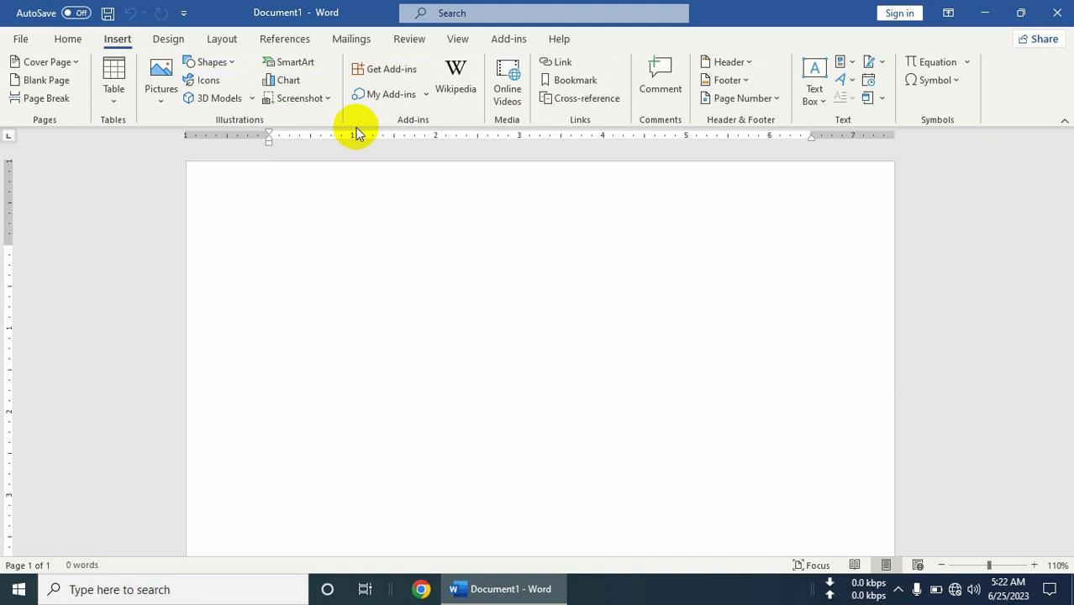
left_click(166, 43)
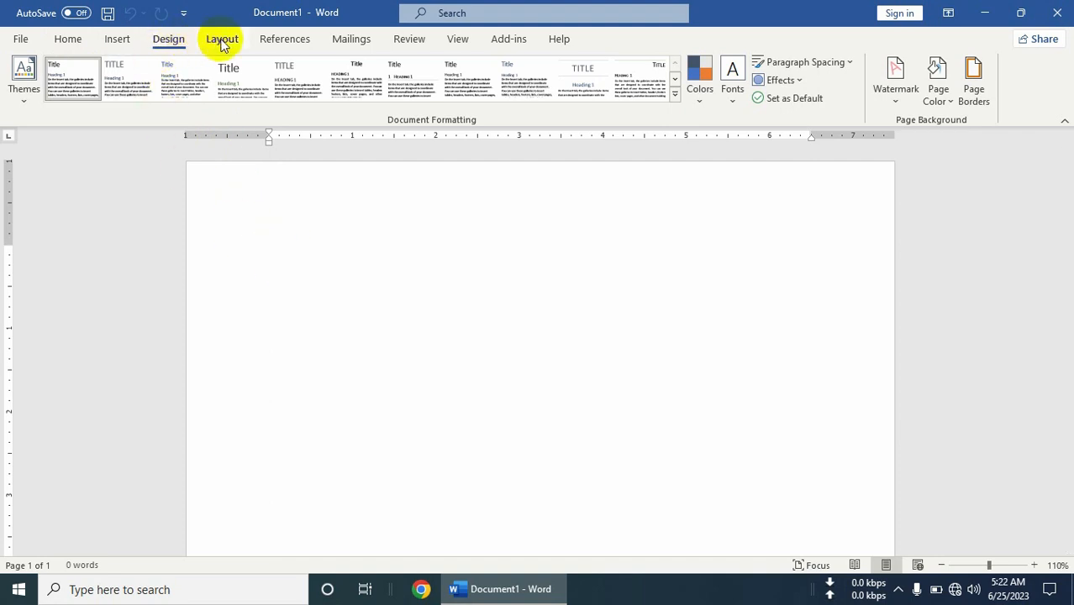
left_click(267, 41)
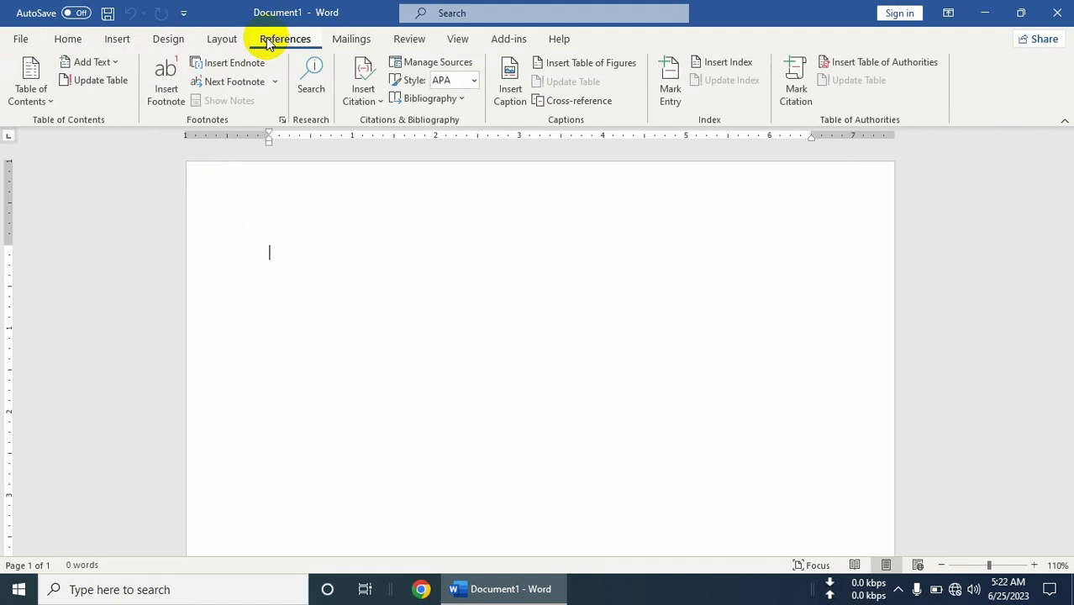
left_click(349, 40)
left_click(411, 40)
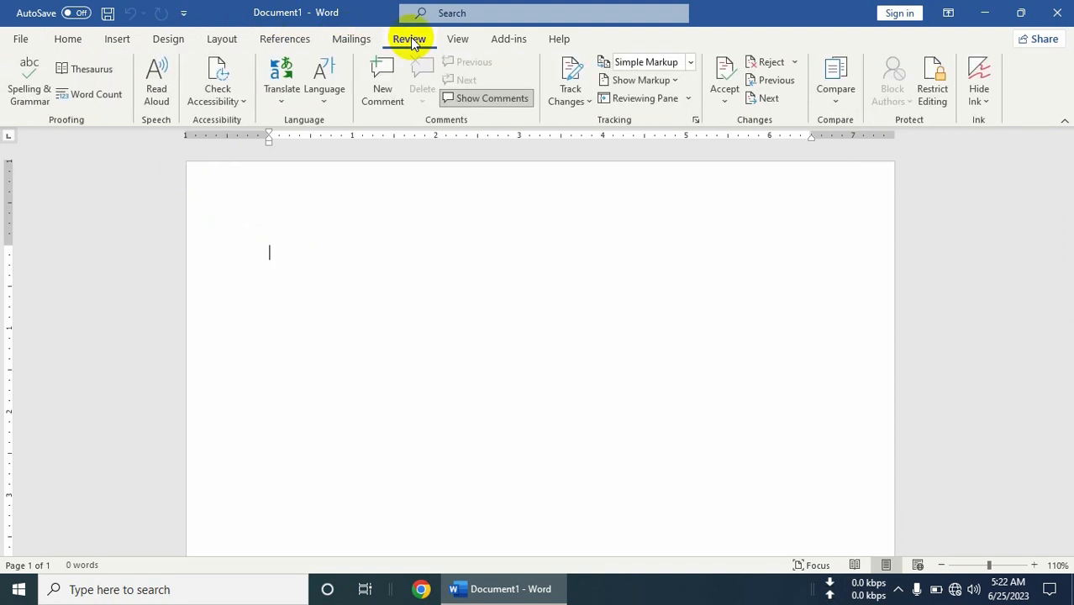
left_click(506, 40)
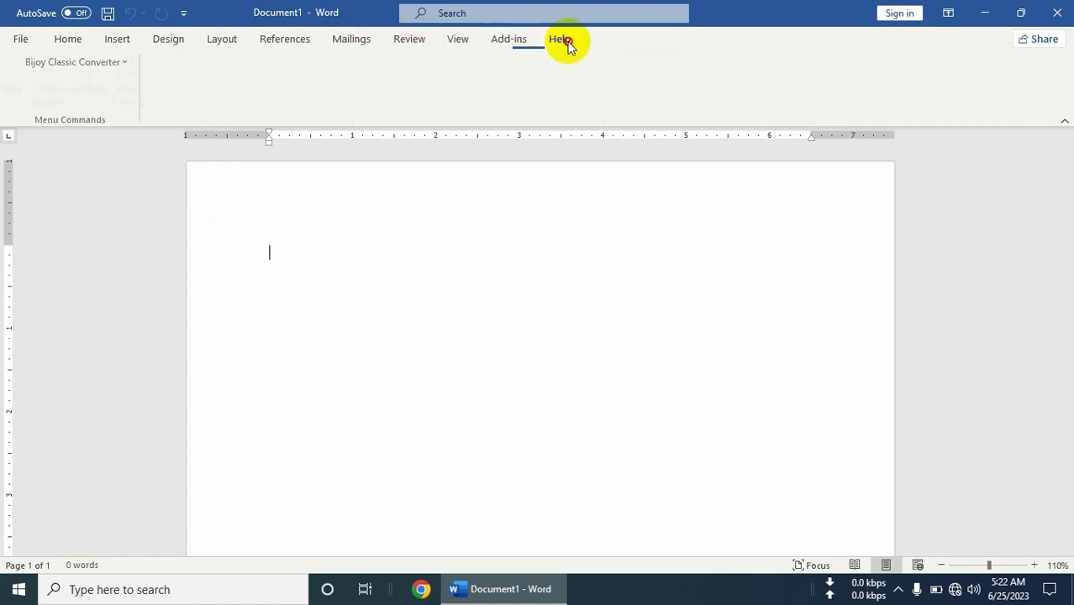
left_click(560, 41)
left_click(273, 47)
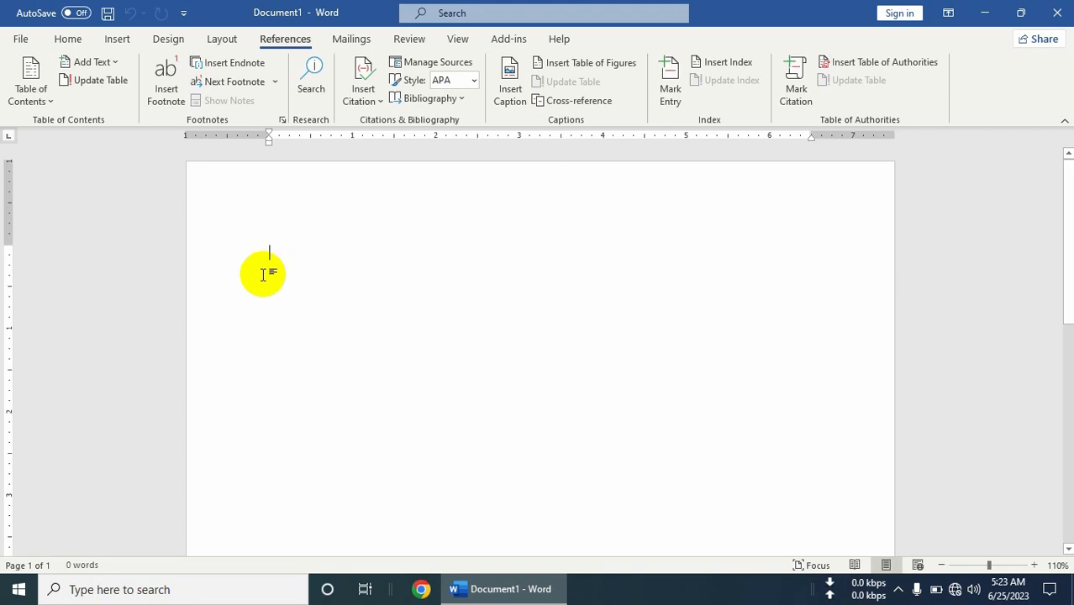
Generate sample paragraphs at the start of the blank document with =rand().
type("=")
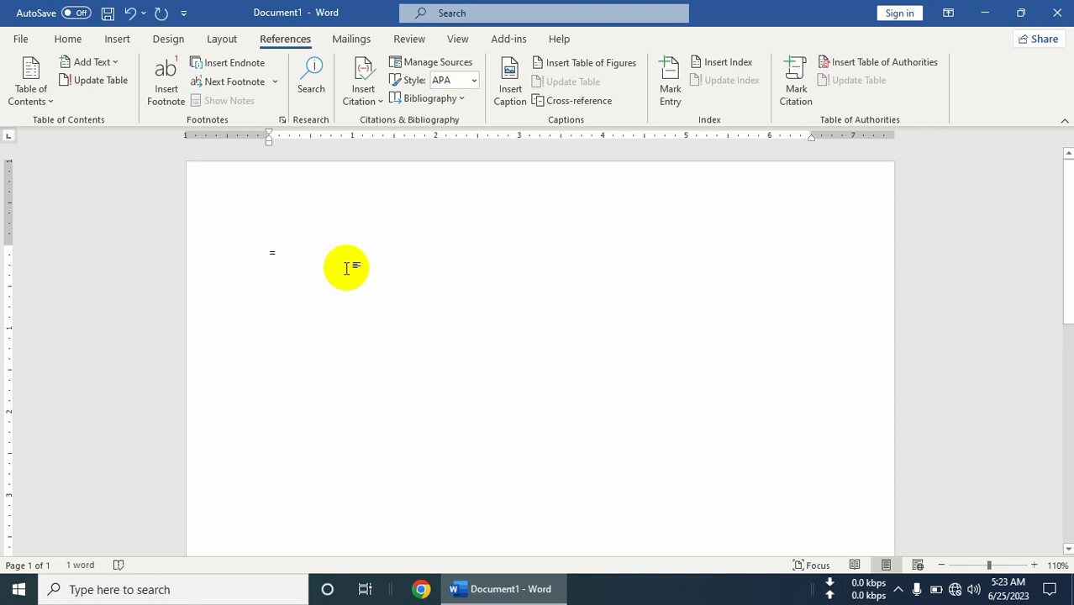
type("rand(")
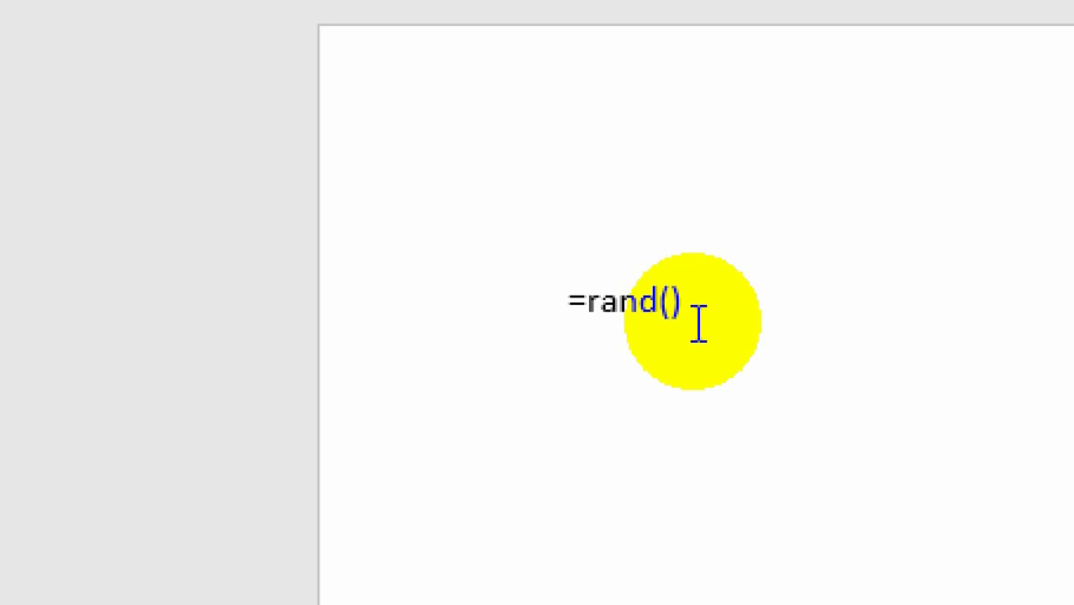
key("Return")
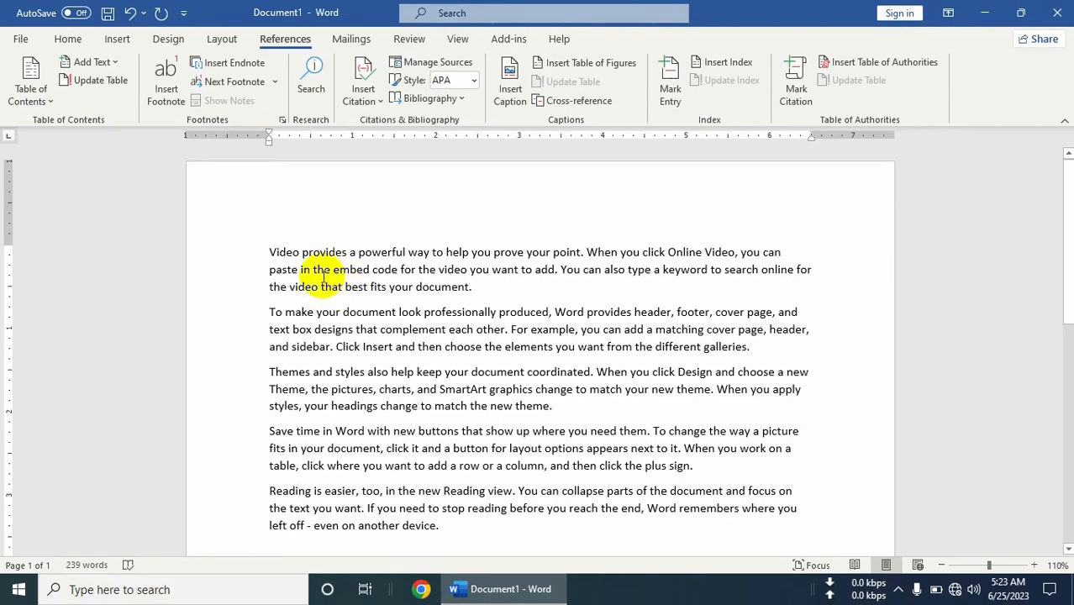
left_click(277, 252)
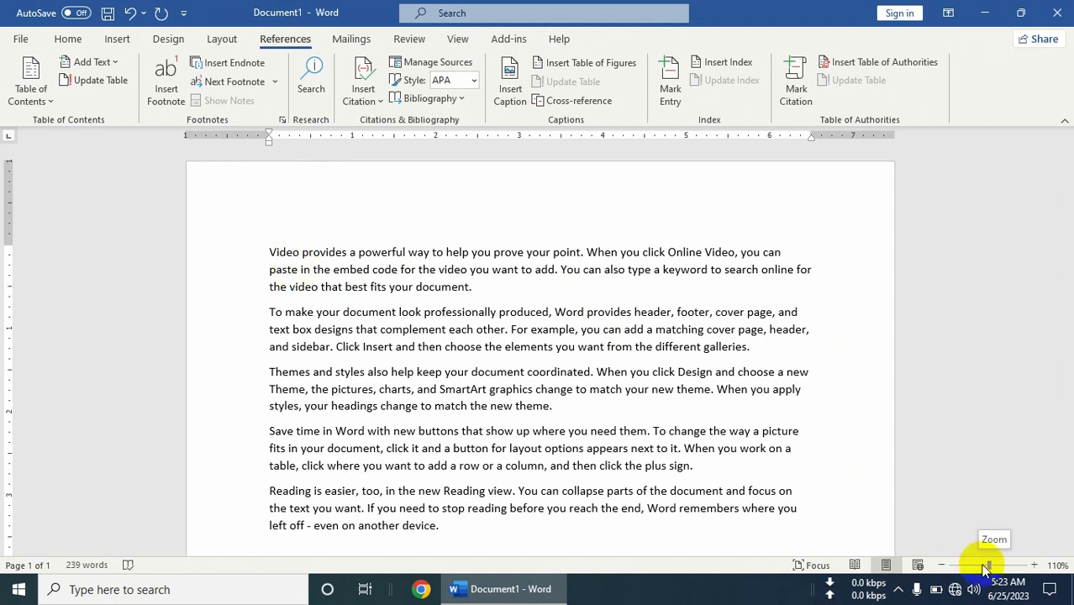
Examine the page of sample text at several zoom levels, including one whole page, and return to 100%.
left_click_drag(989, 569, 981, 567)
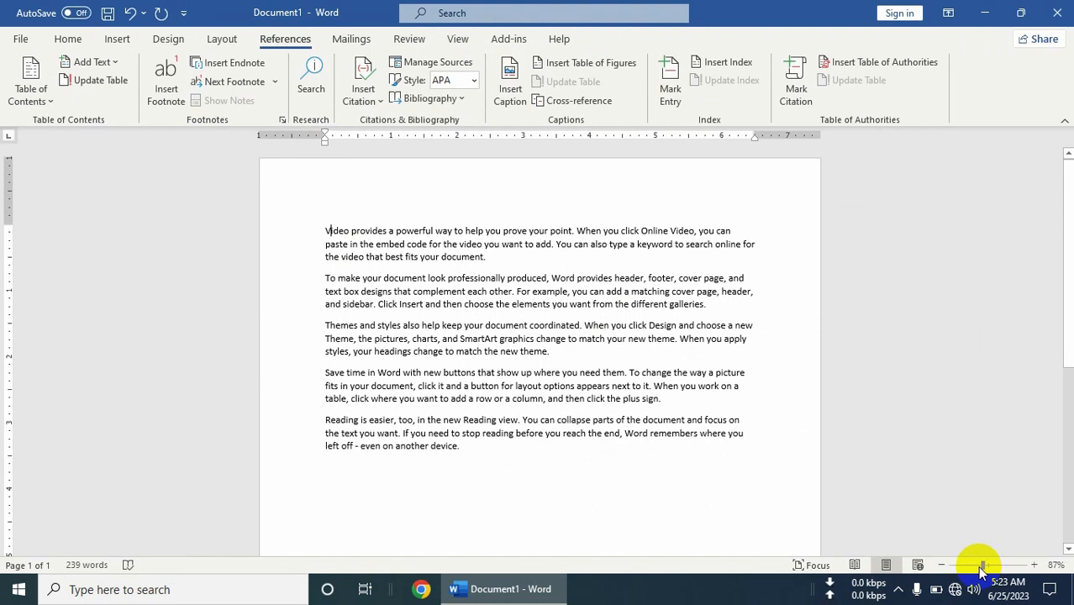
mouse_move(980, 569)
left_mouse_down()
mouse_move(963, 568)
mouse_move(975, 569)
left_mouse_up()
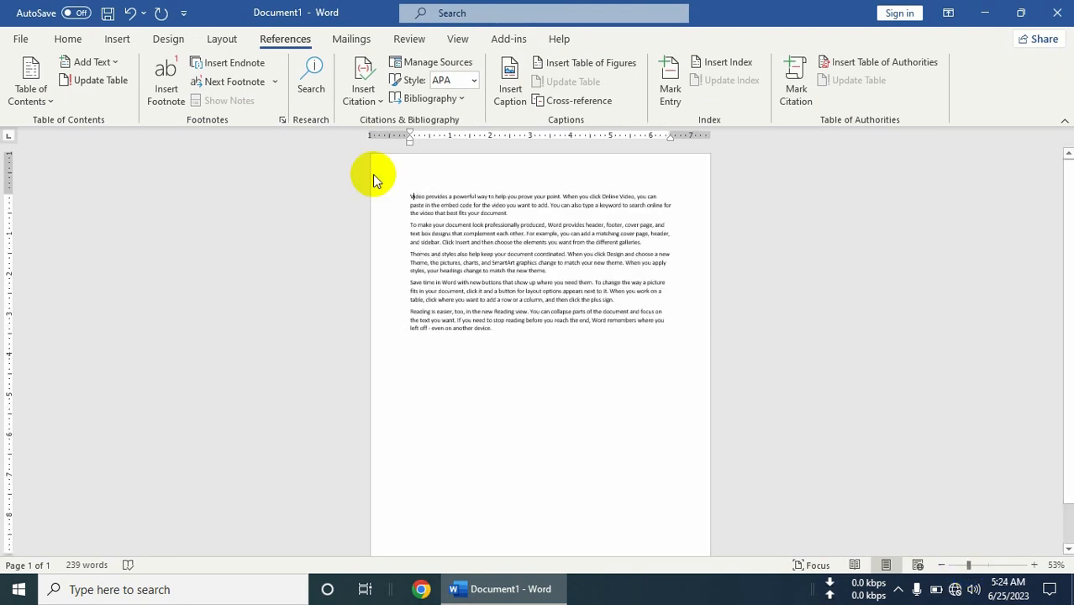
left_click(458, 42)
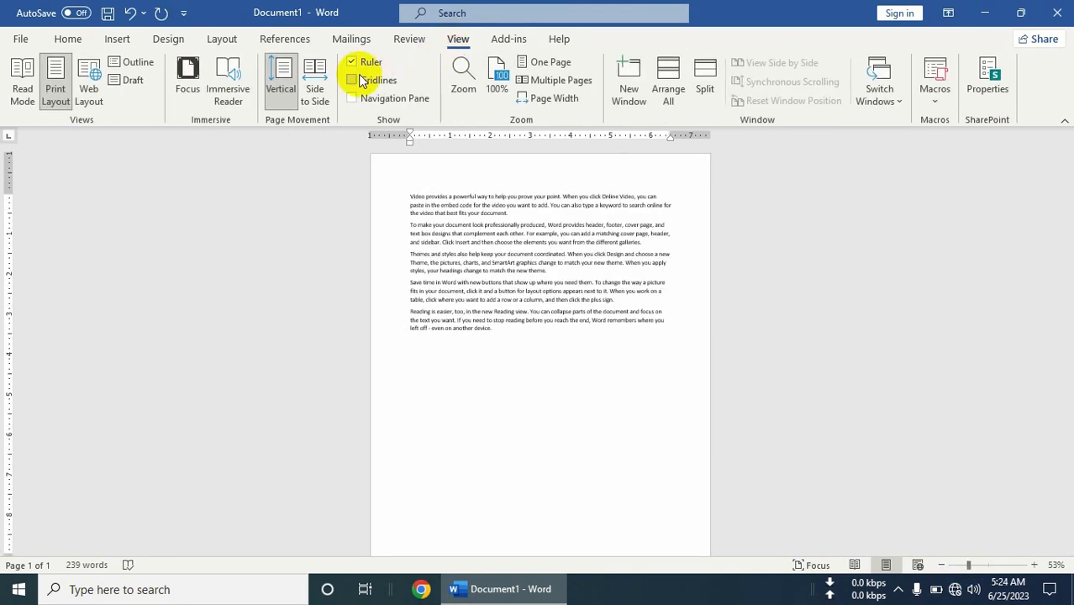
left_click(531, 64)
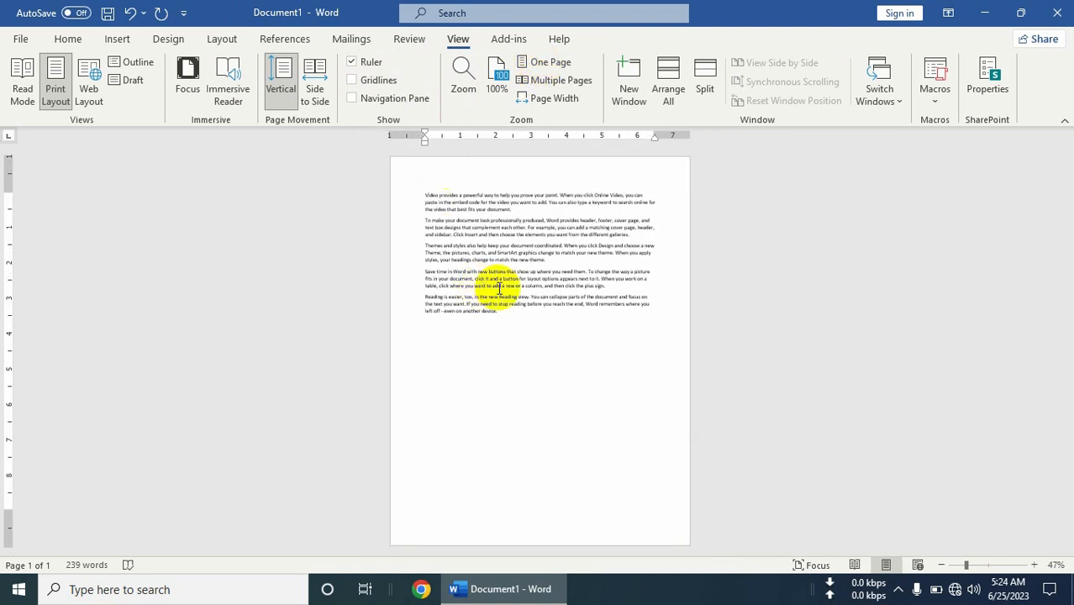
left_click(496, 84)
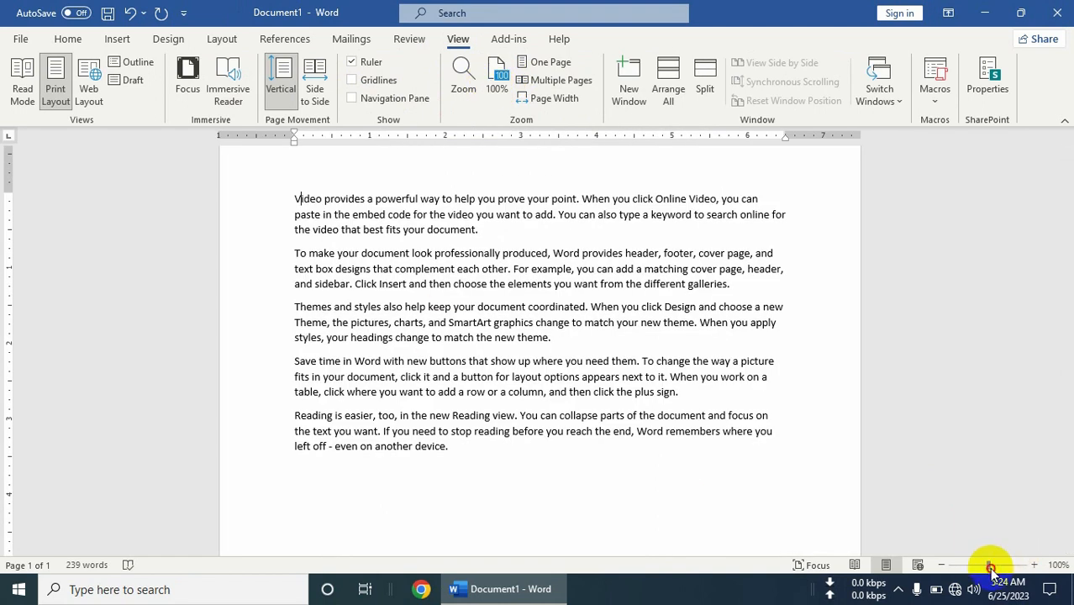
left_click_drag(992, 568, 966, 566)
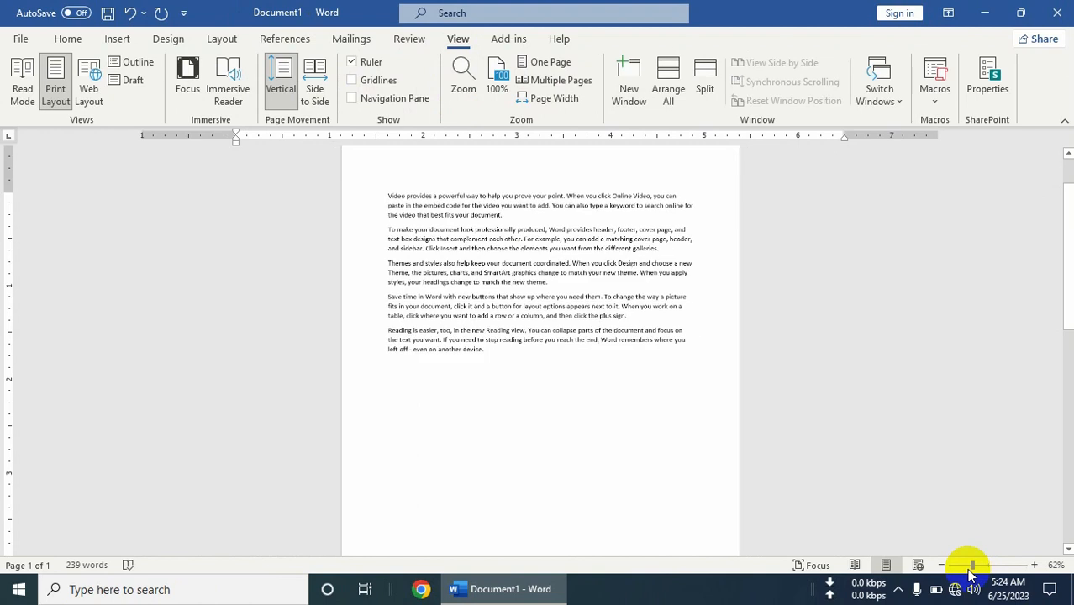
left_click(1036, 565)
left_click(1036, 565)
left_click(1036, 566)
left_click(1037, 565)
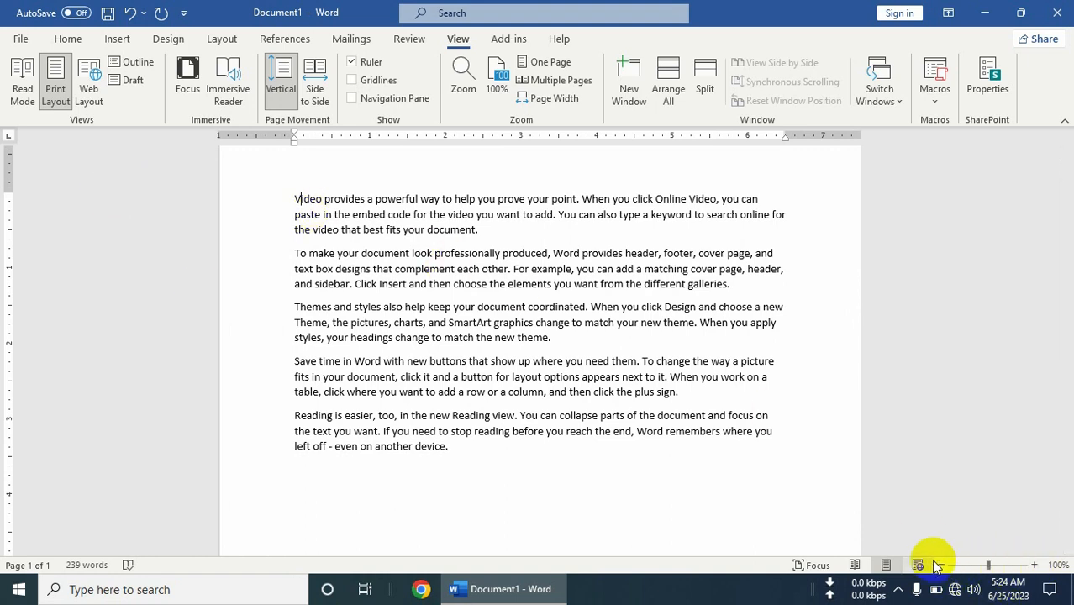
Choose the black starburst flower art as the page border for the whole document.
left_click(172, 40)
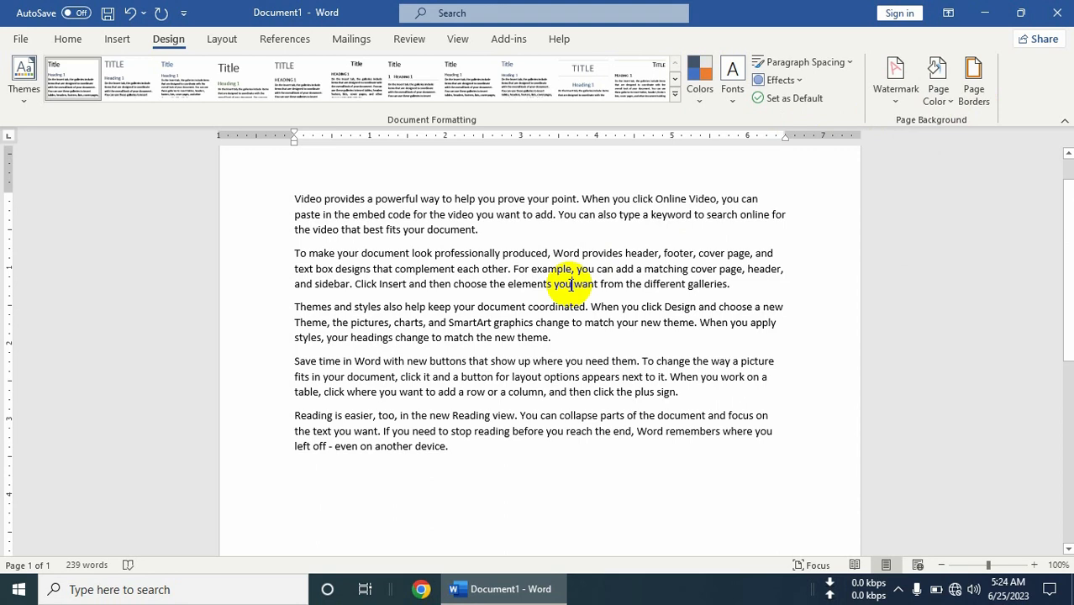
left_click(974, 110)
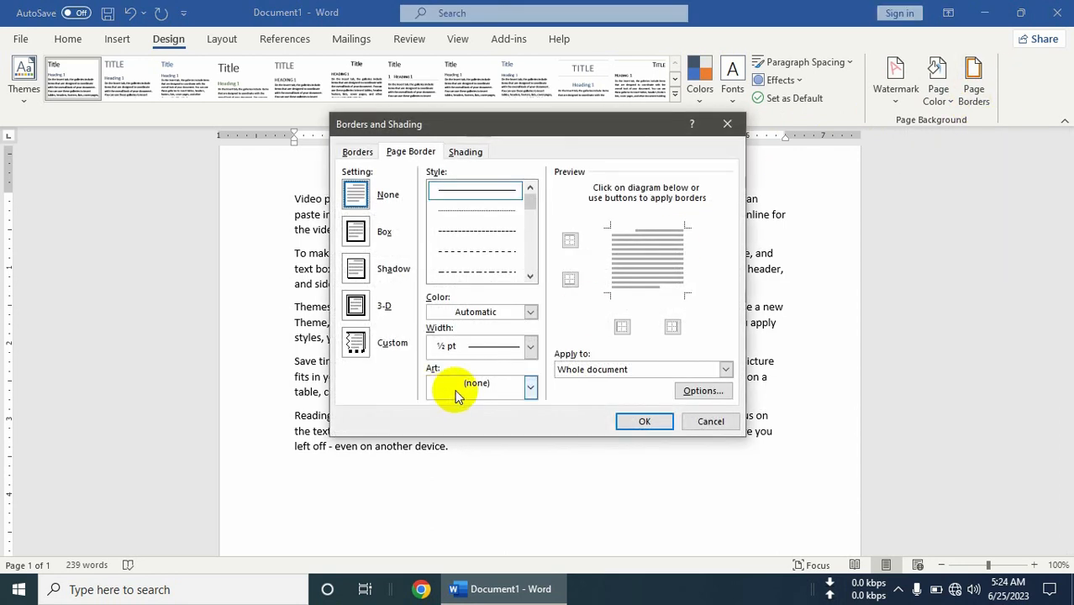
left_click(531, 387)
mouse_move(532, 423)
left_mouse_down()
mouse_move(535, 449)
mouse_move(528, 432)
left_mouse_up()
left_click(476, 432)
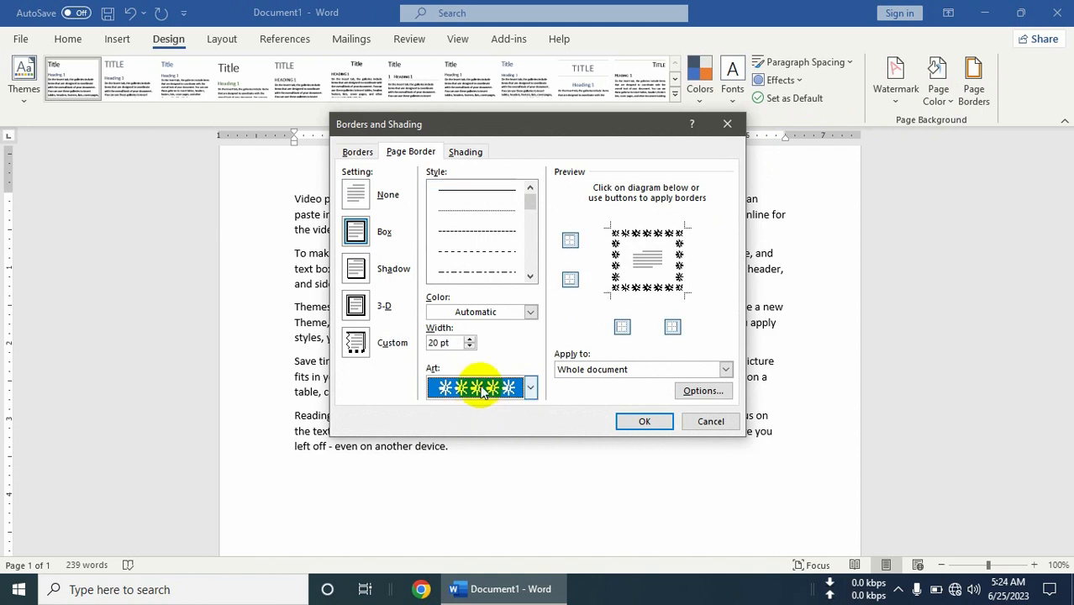
Set the flower page border's width to 31 pt and its color to green, apply it, and view the whole page.
left_click(470, 339)
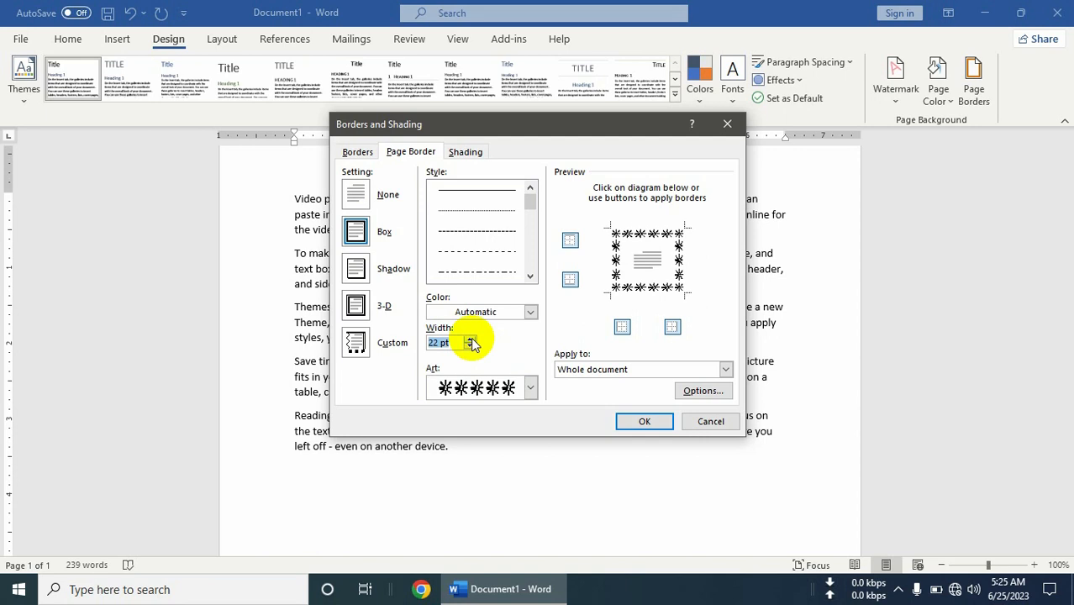
left_click(470, 340)
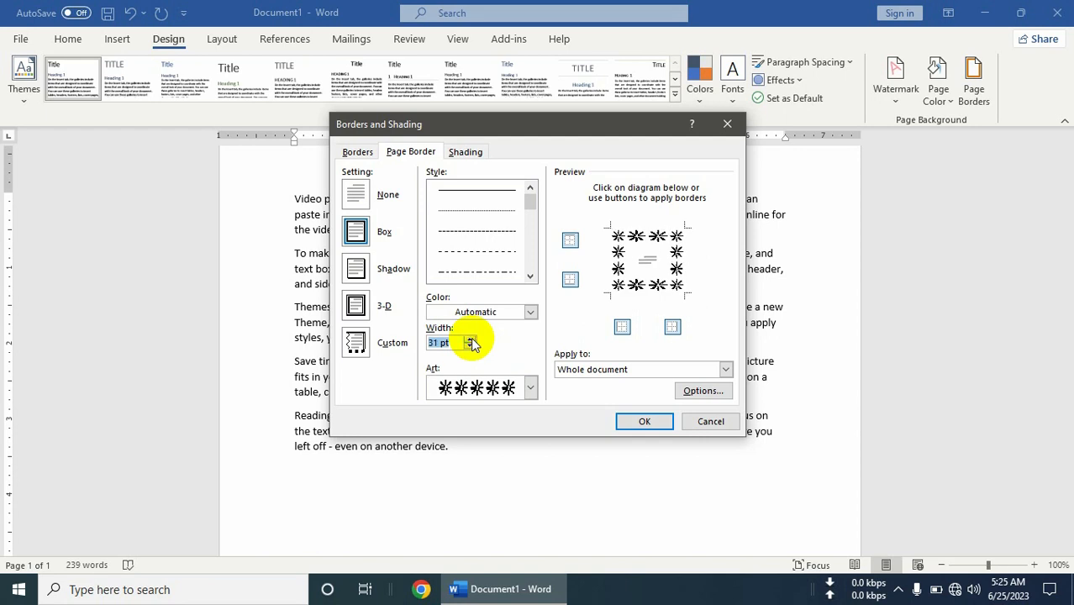
left_click(531, 312)
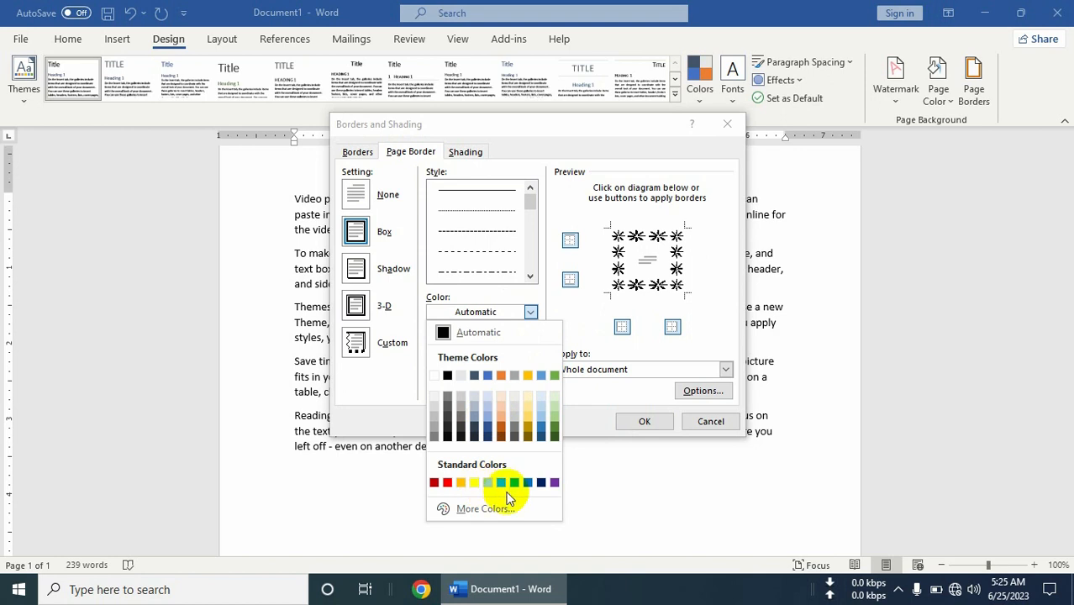
left_click(502, 482)
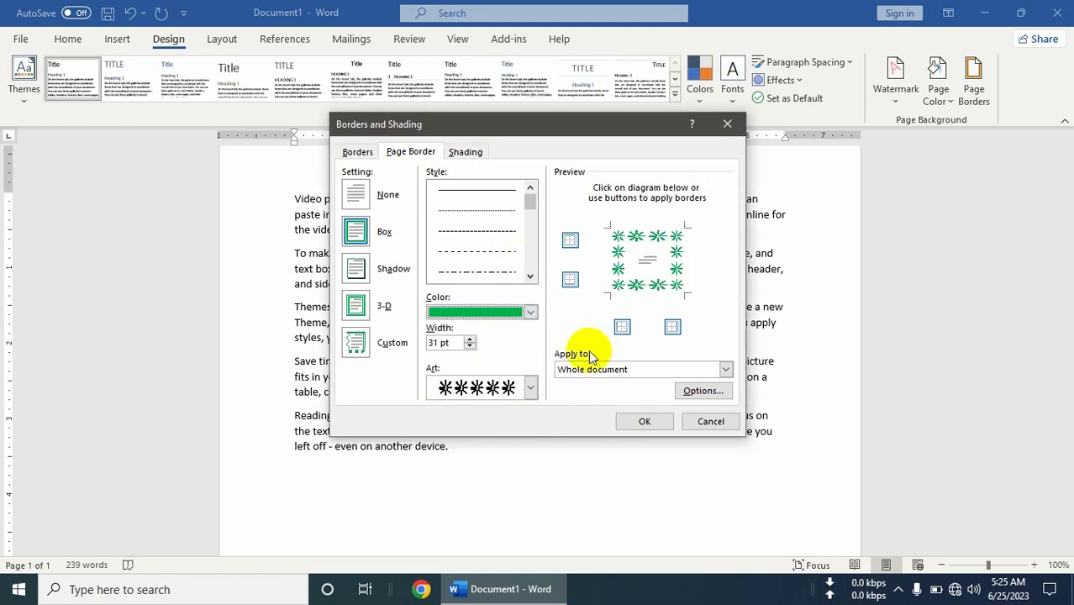
left_click(636, 425)
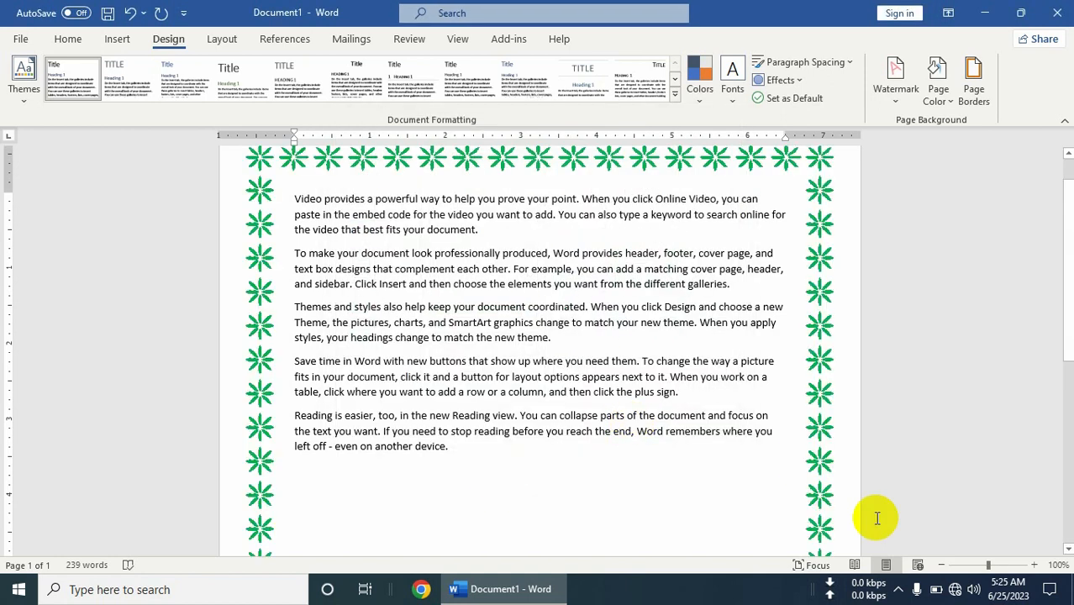
left_click_drag(976, 565, 963, 565)
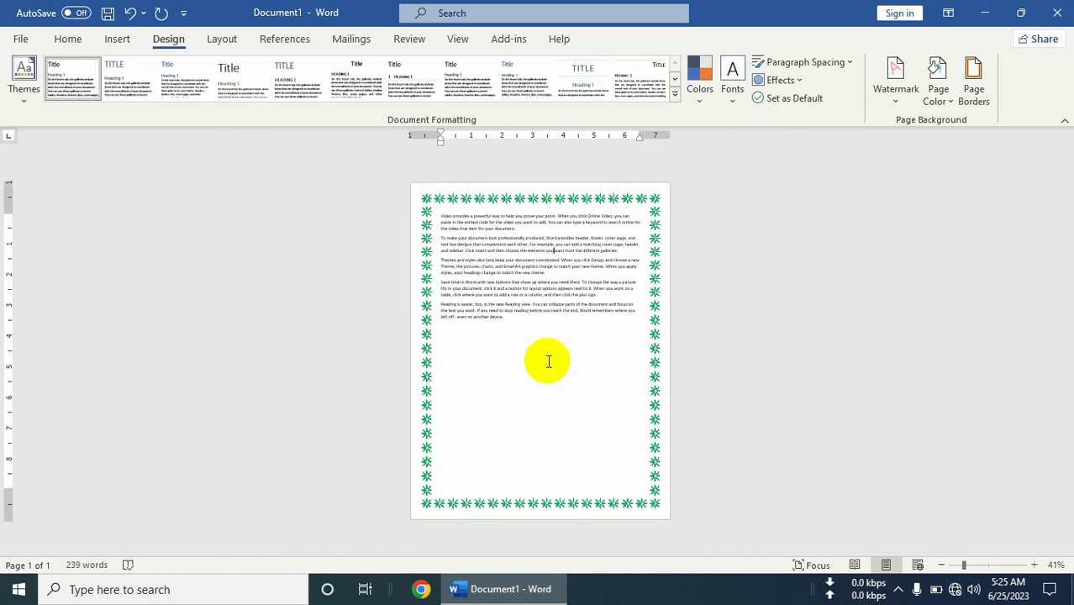
Reopen the page border settings and try the art with white ovals on a solid band at 31 pt width.
left_click(964, 102)
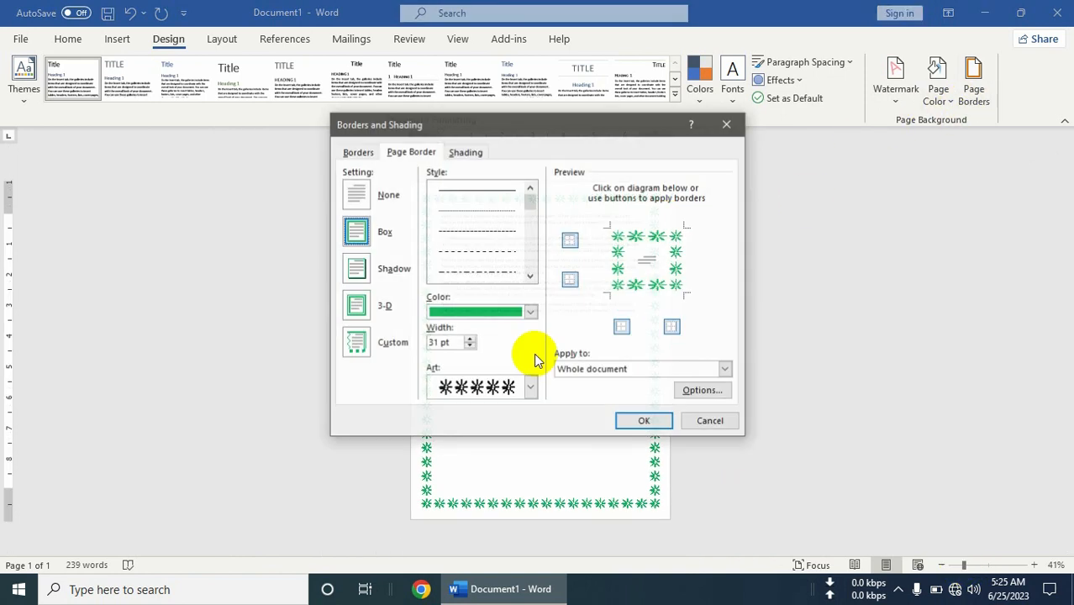
left_click(531, 388)
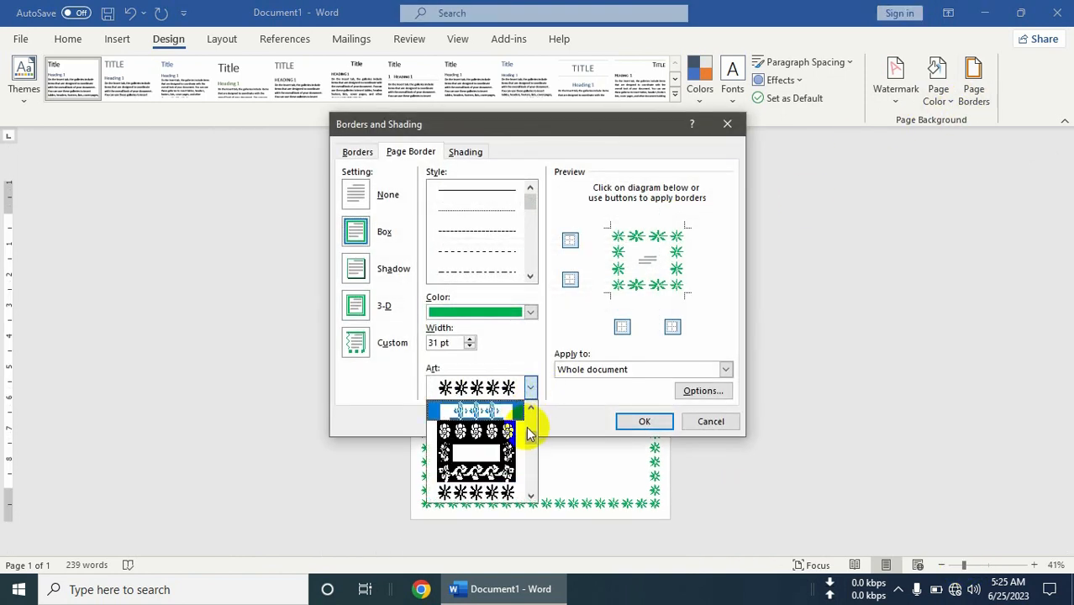
left_click_drag(531, 437, 530, 466)
left_click(503, 458)
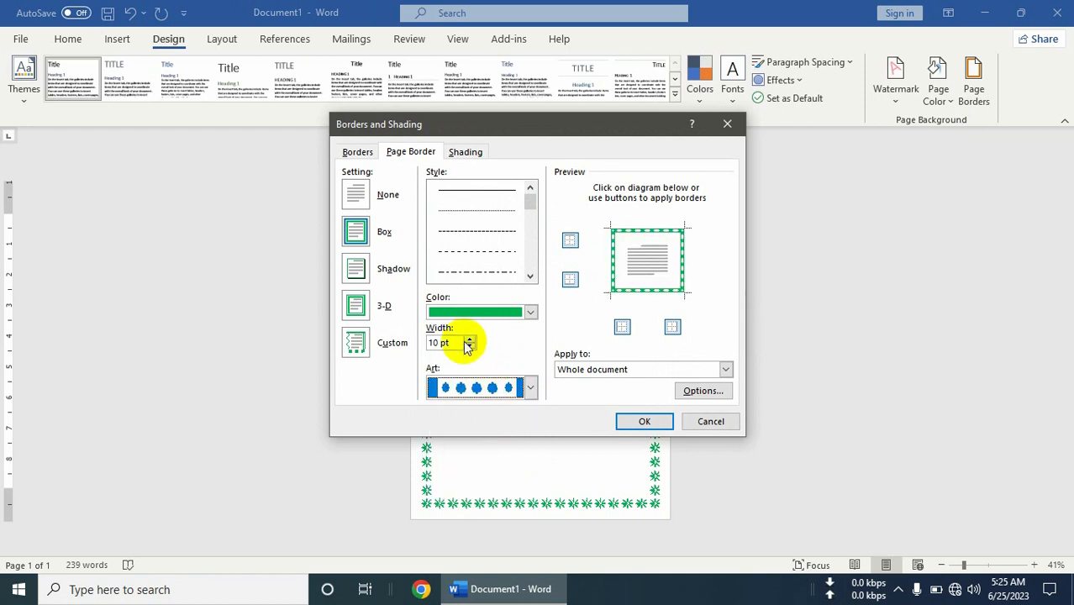
left_click_drag(469, 338, 470, 338)
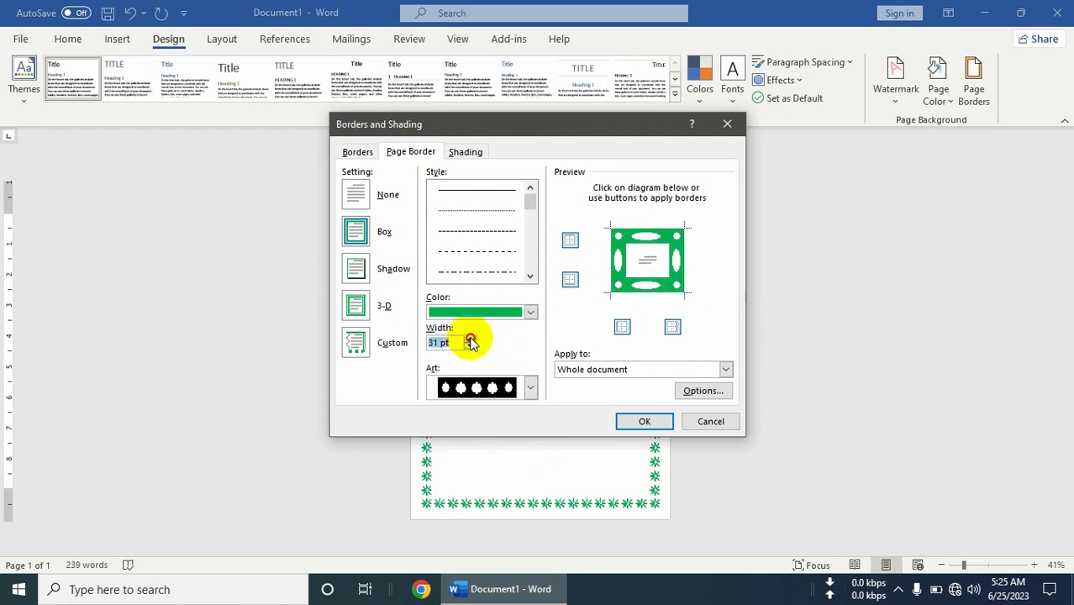
Apply the red firecracker art as the whole document's page border, with a width of 31 pt.
left_click(530, 385)
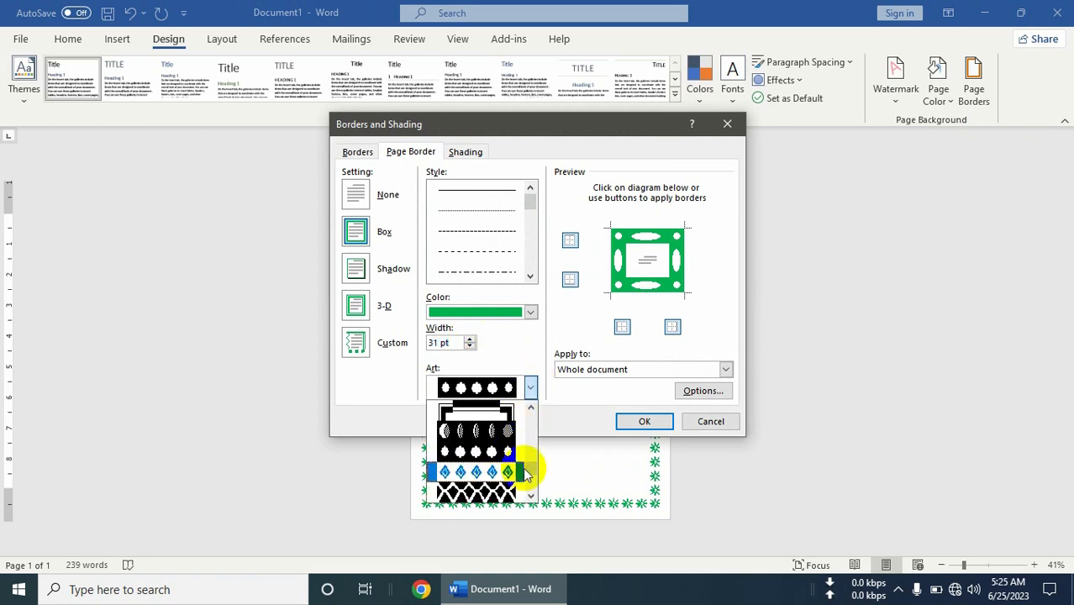
left_click_drag(530, 472, 531, 433)
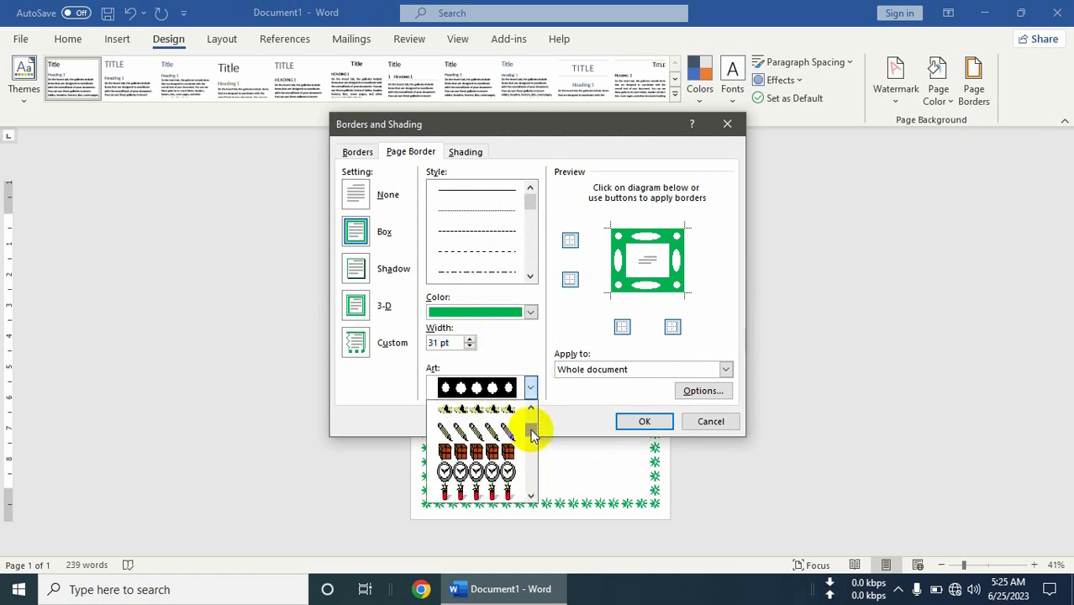
left_click(492, 490)
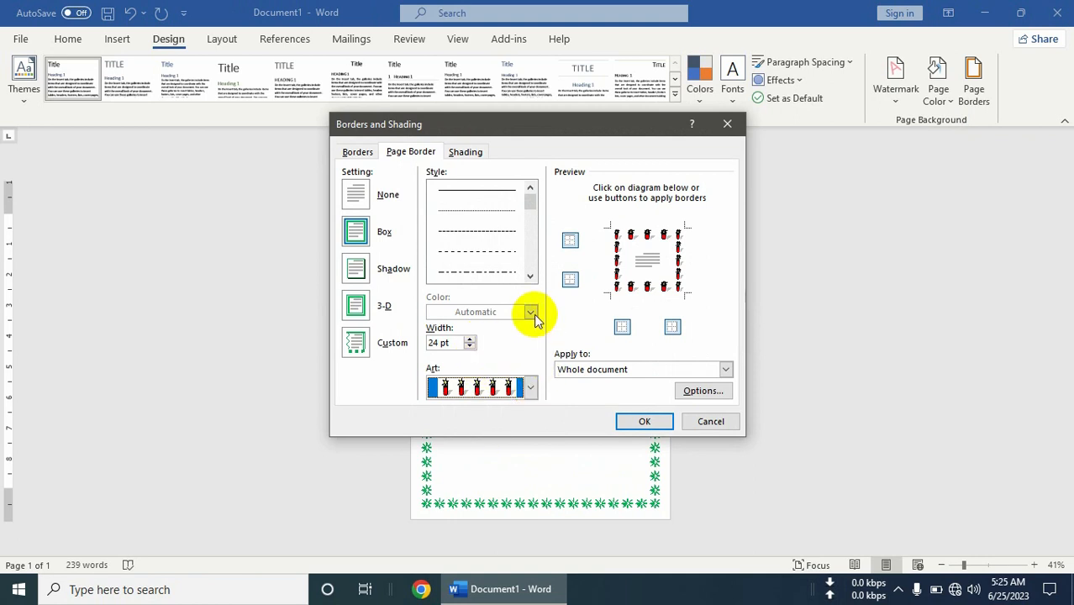
left_click(471, 339)
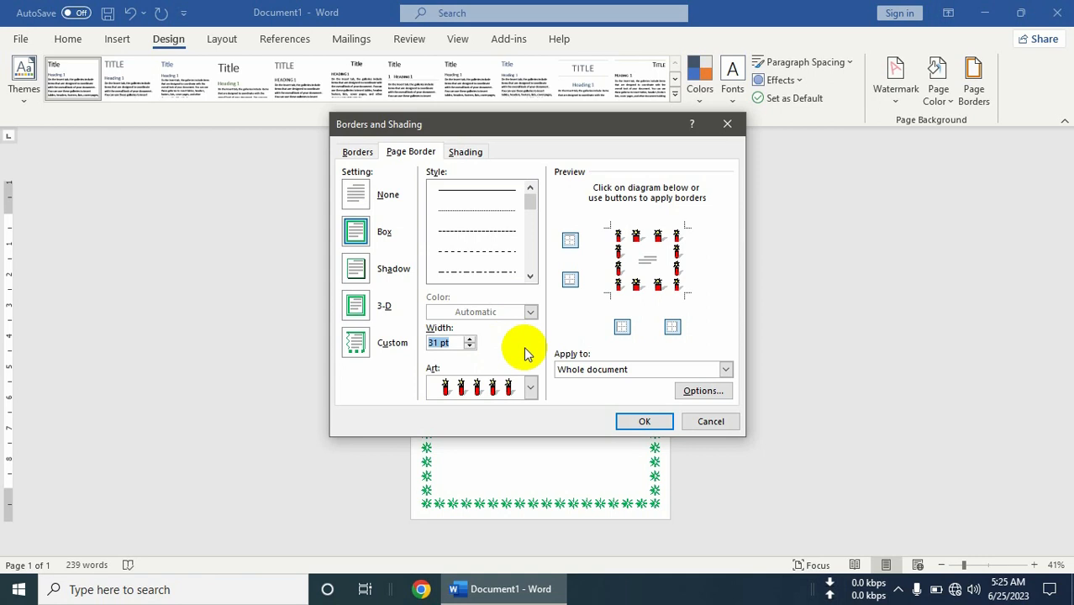
left_click(636, 421)
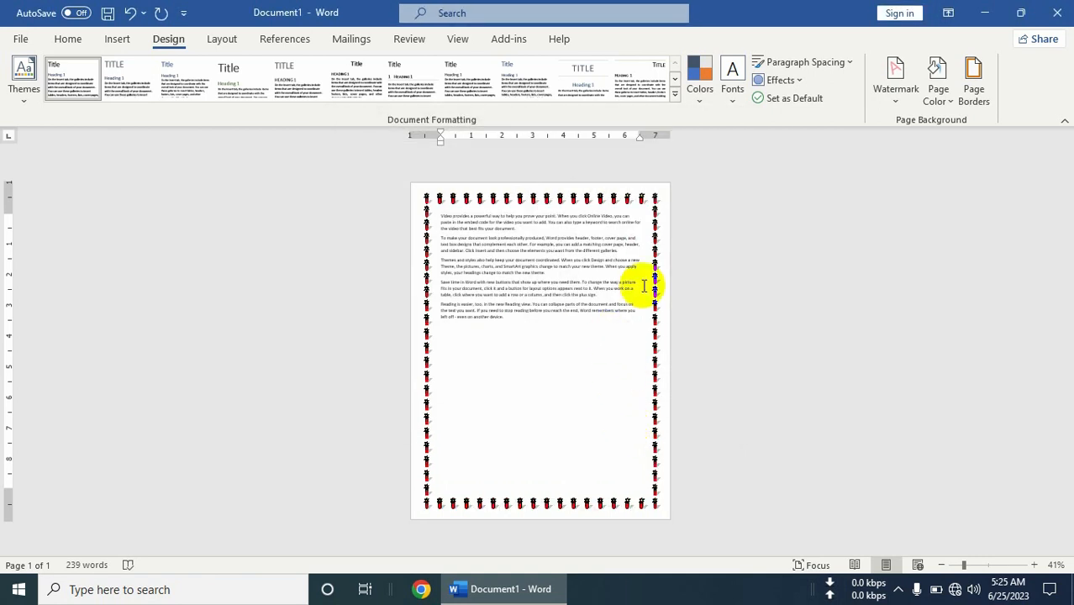
left_click(982, 565)
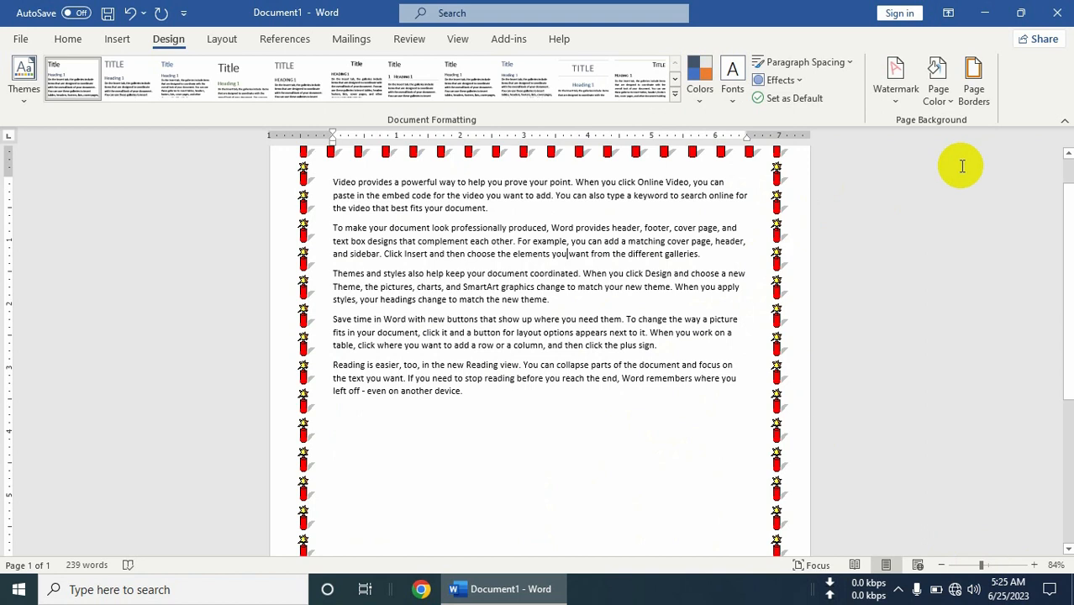
left_click(973, 84)
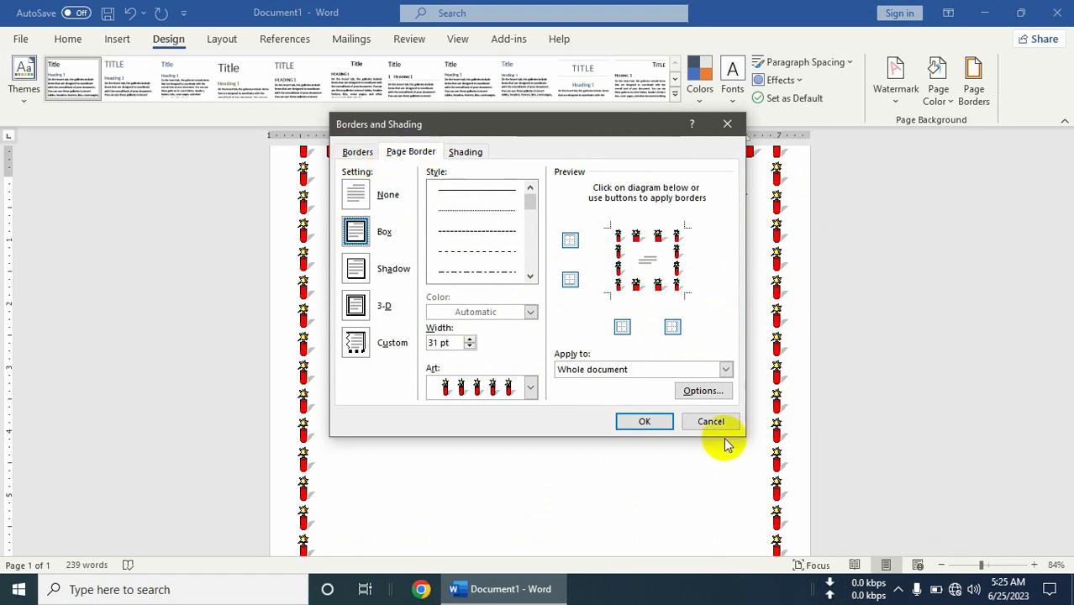
left_click(701, 425)
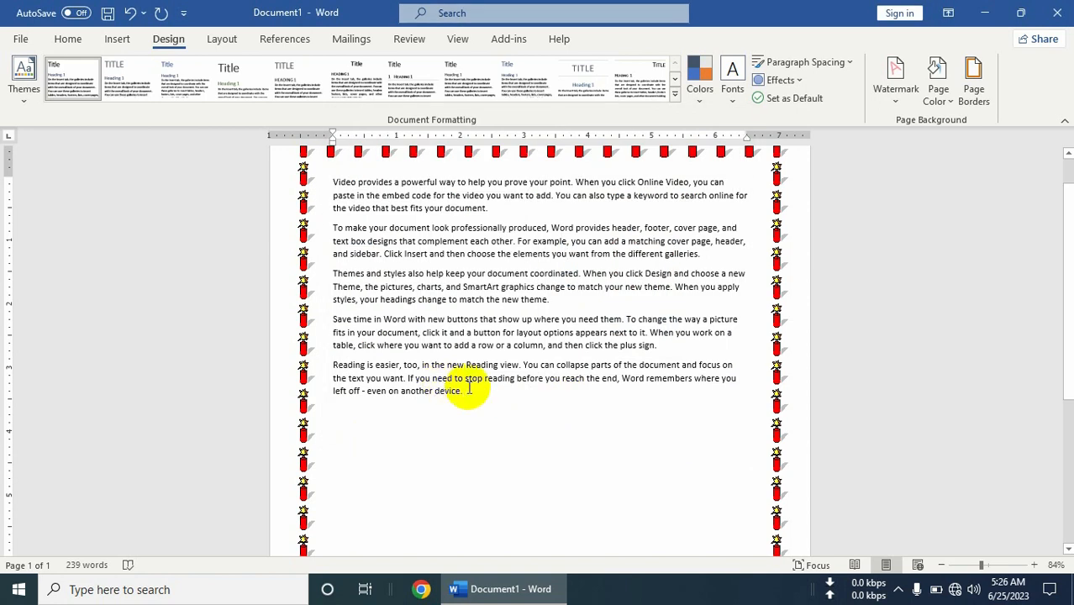
Choose the Box border setting for the paragraph starting "To make your document look professionally produced".
left_click(972, 94)
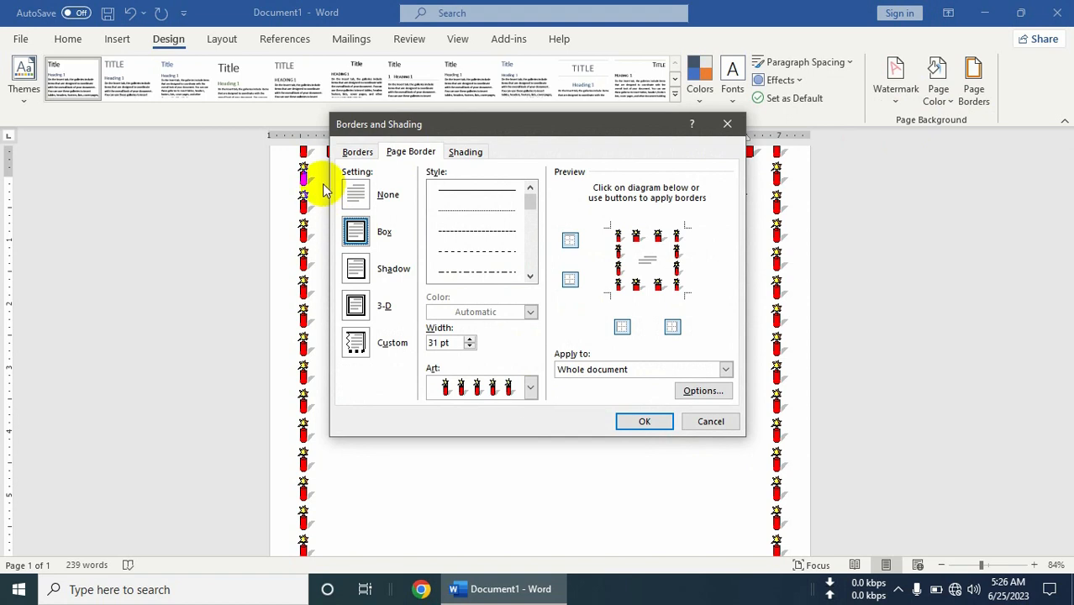
left_click(356, 152)
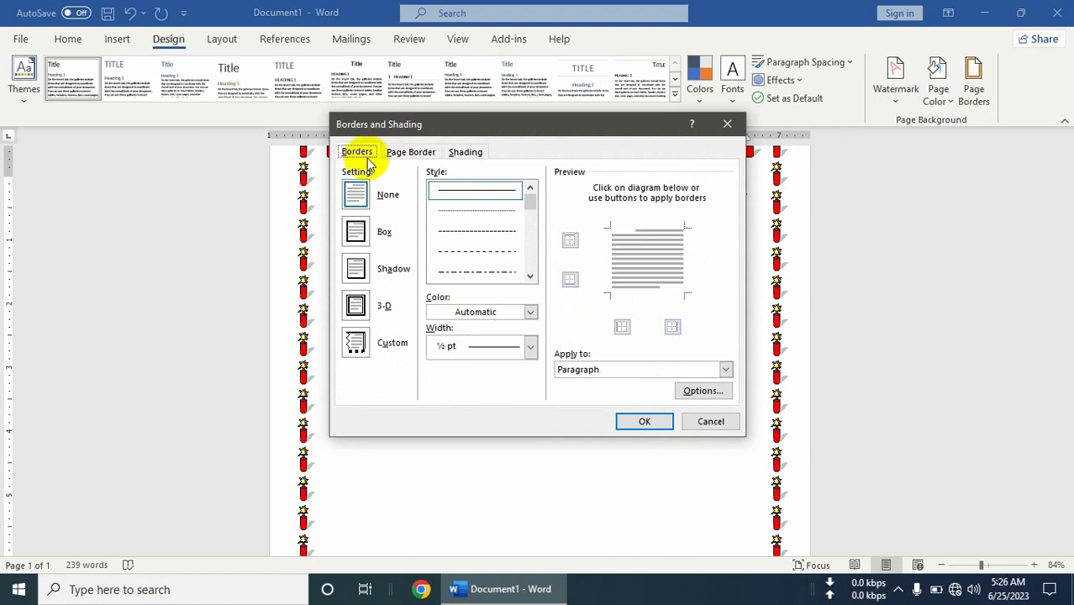
left_click(364, 239)
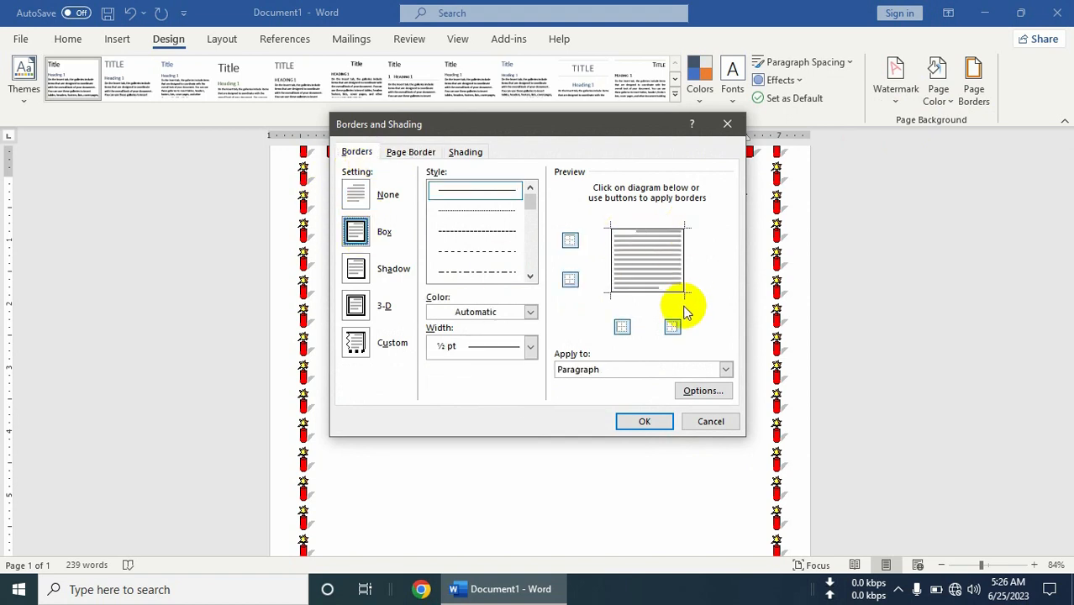
Try the double wavy line style on the paragraph border, followed by the double straight line style at 3 pt.
mouse_move(530, 204)
left_mouse_down()
mouse_move(530, 268)
mouse_move(534, 254)
left_mouse_up()
left_click(492, 242)
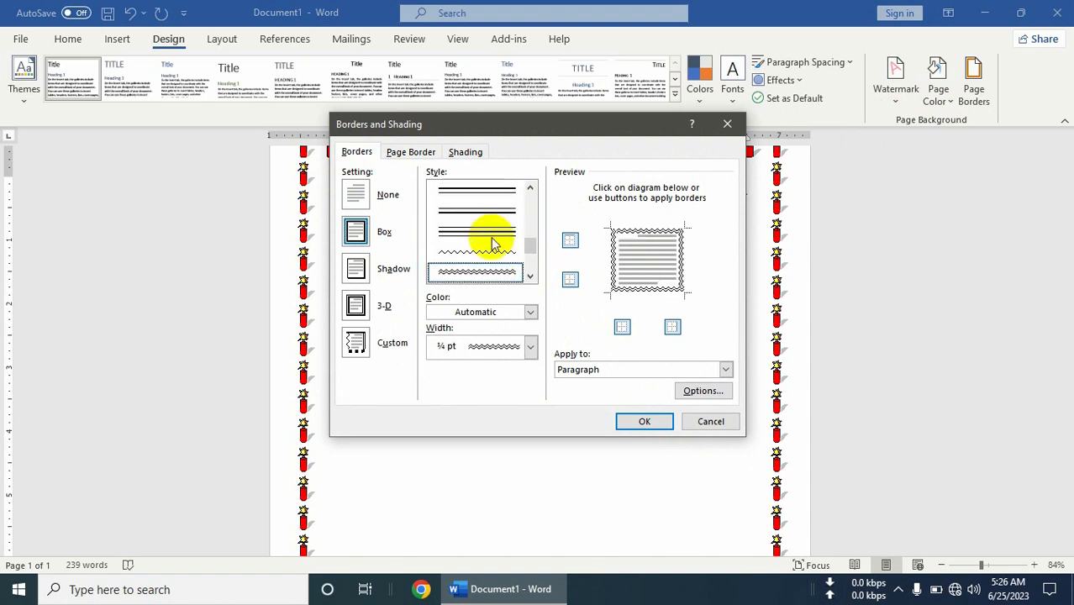
left_click(472, 347)
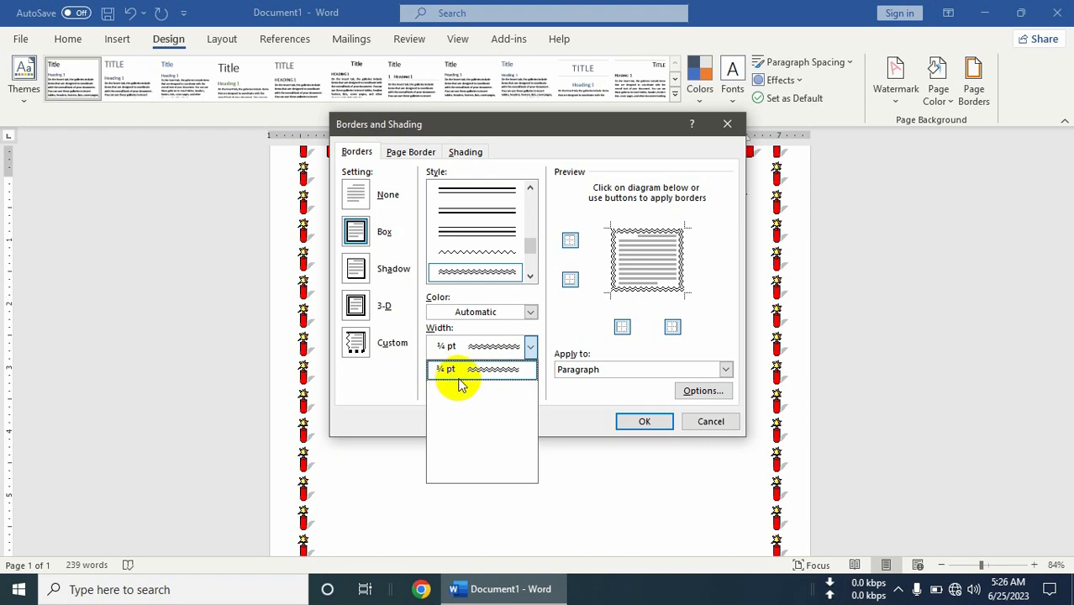
left_click(504, 214)
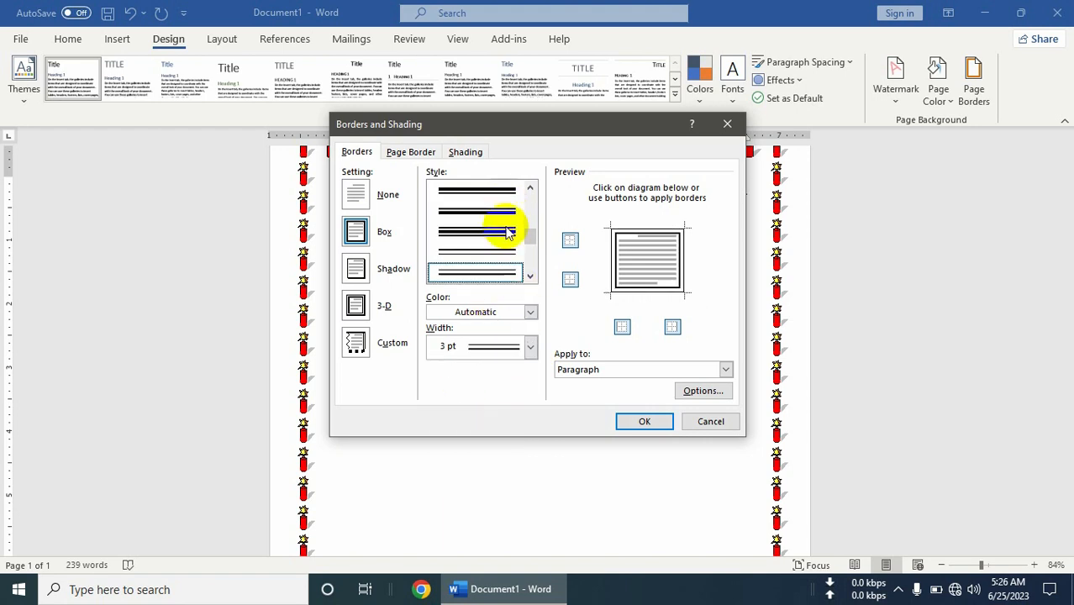
left_click(529, 348)
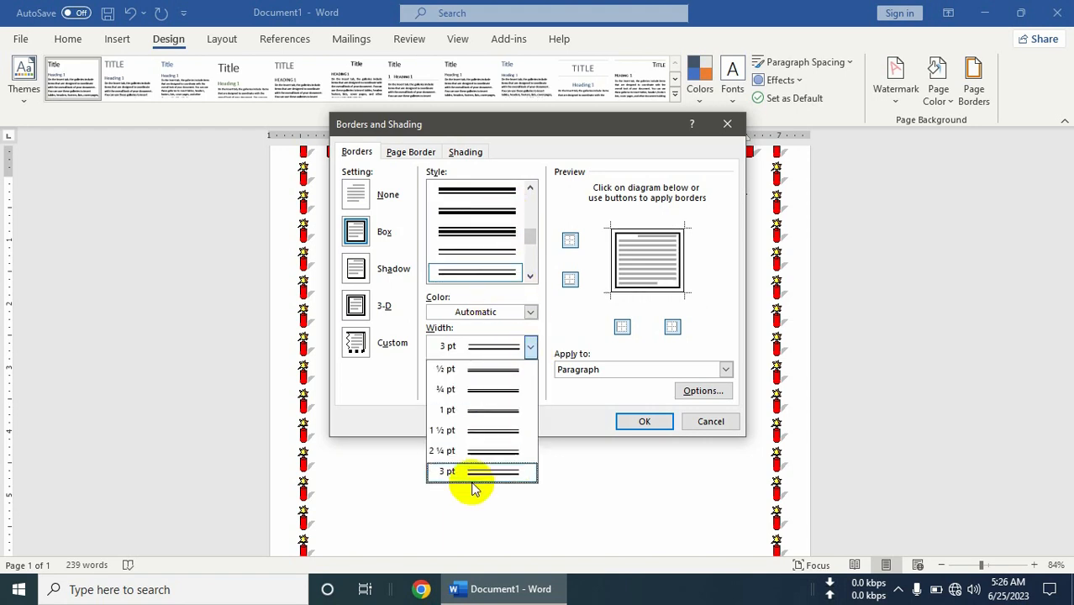
left_click(471, 476)
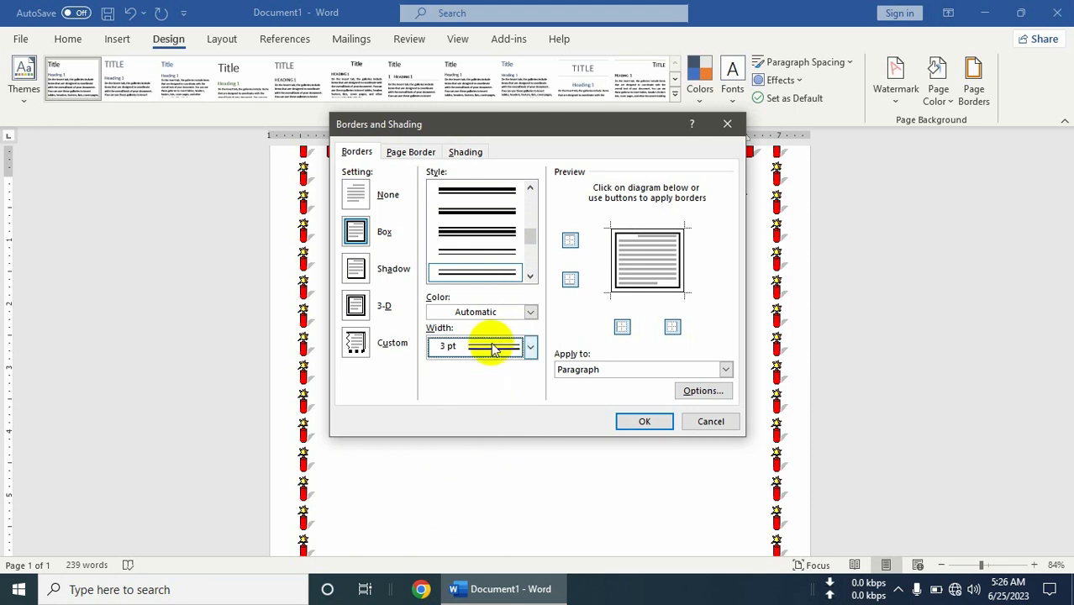
Give the second paragraph's box border a triple-line style, 3 pt wide and green, and apply it.
left_click_drag(529, 237, 529, 209)
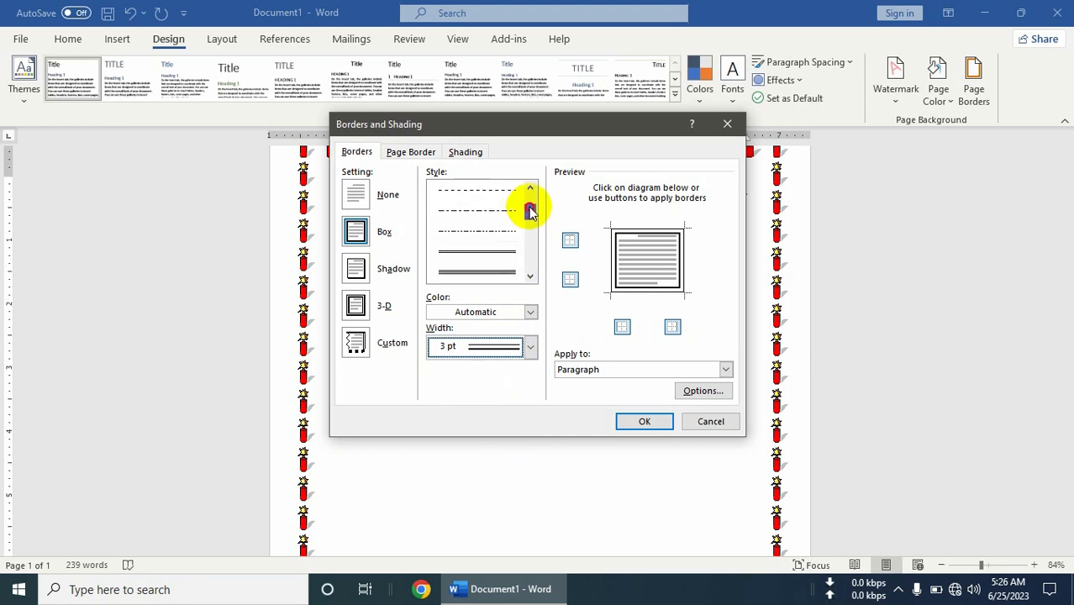
left_click(480, 266)
left_click(515, 347)
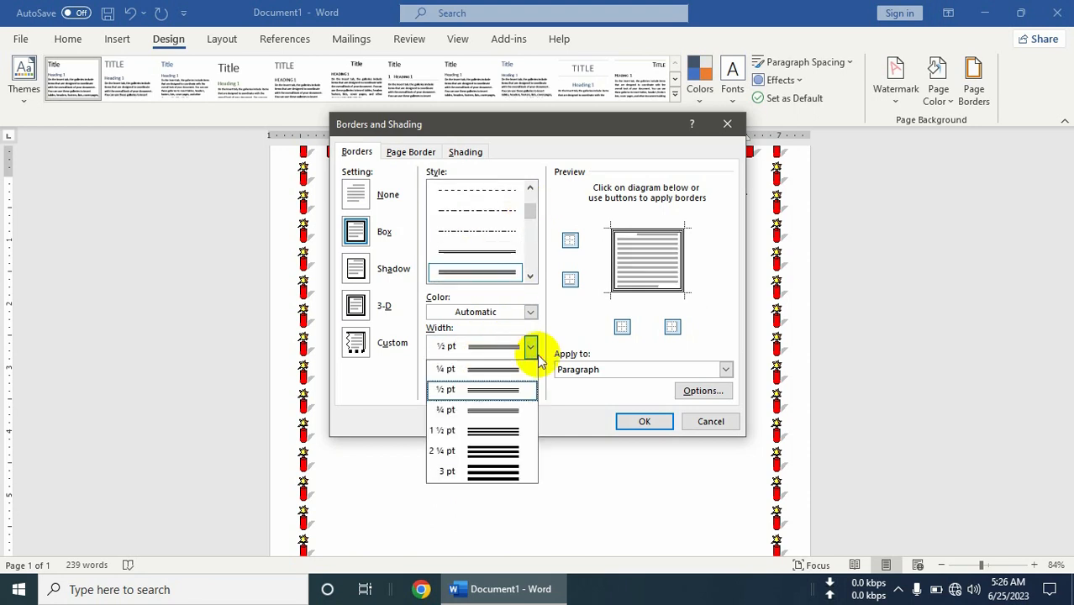
left_click(483, 476)
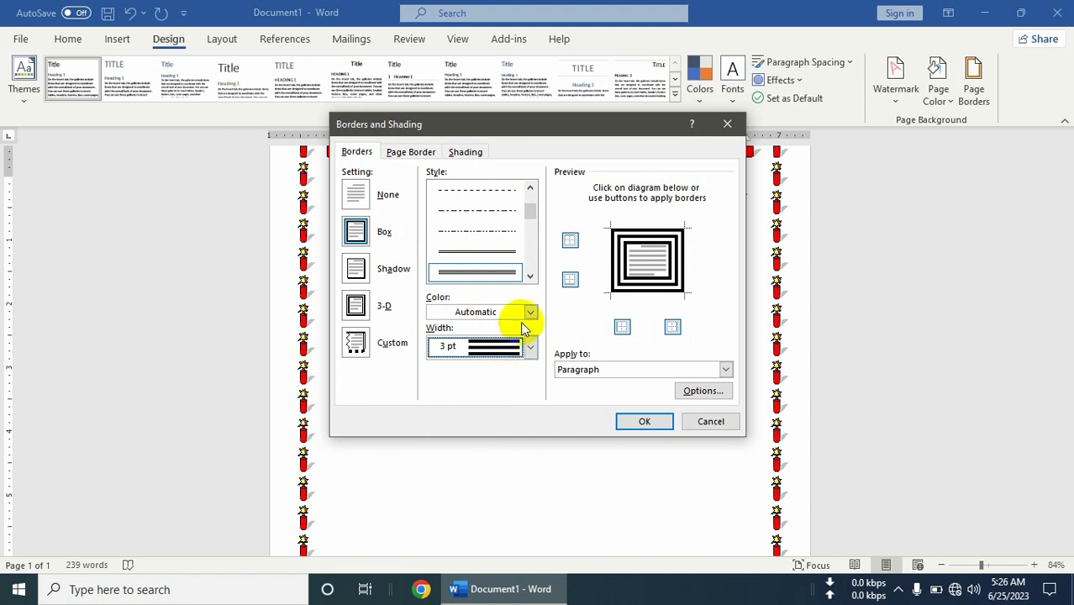
left_click(529, 313)
left_click(500, 483)
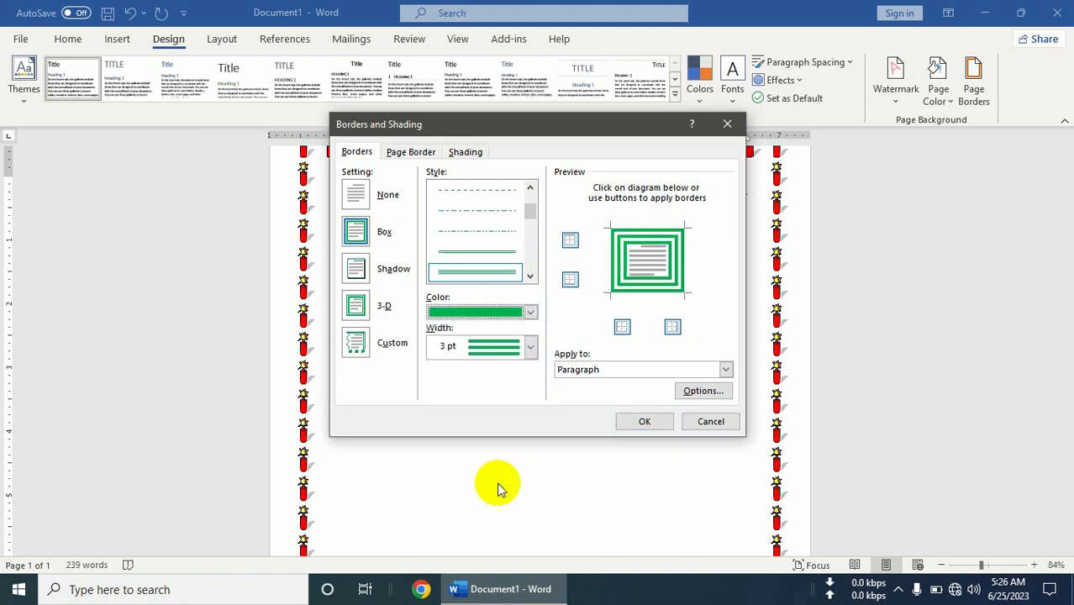
left_click(644, 421)
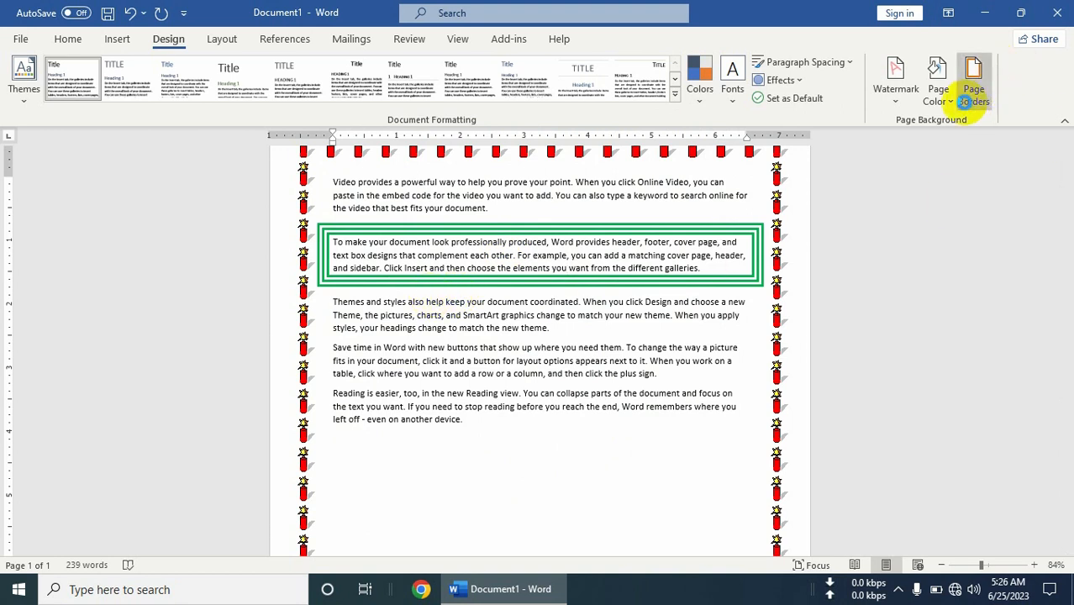
Replace the firecracker page border with a dark blue double wavy line around the whole document.
left_click(972, 94)
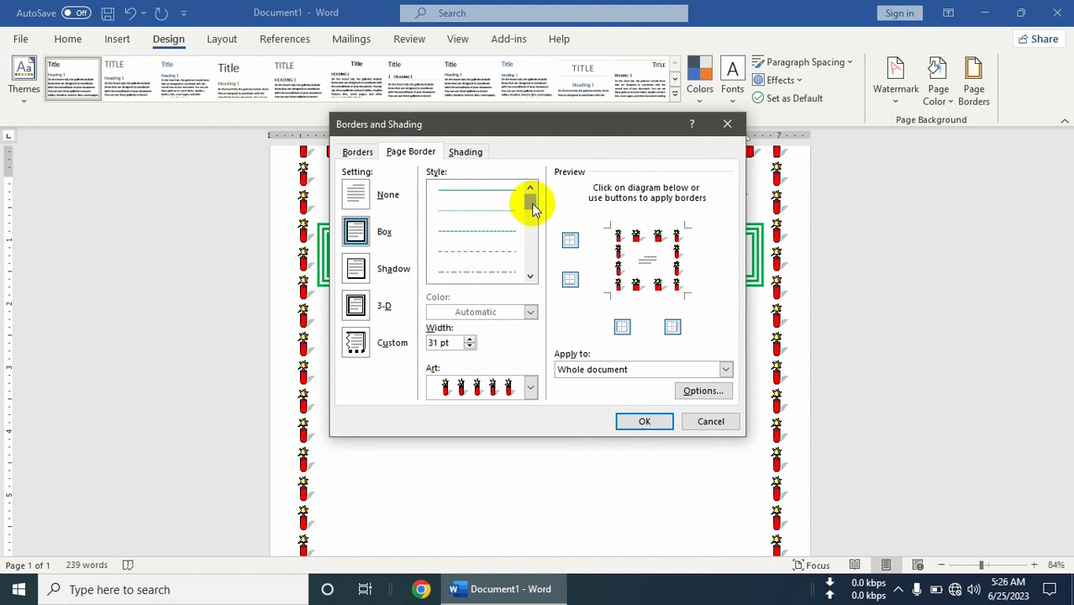
left_click_drag(528, 202, 528, 250)
left_click(492, 232)
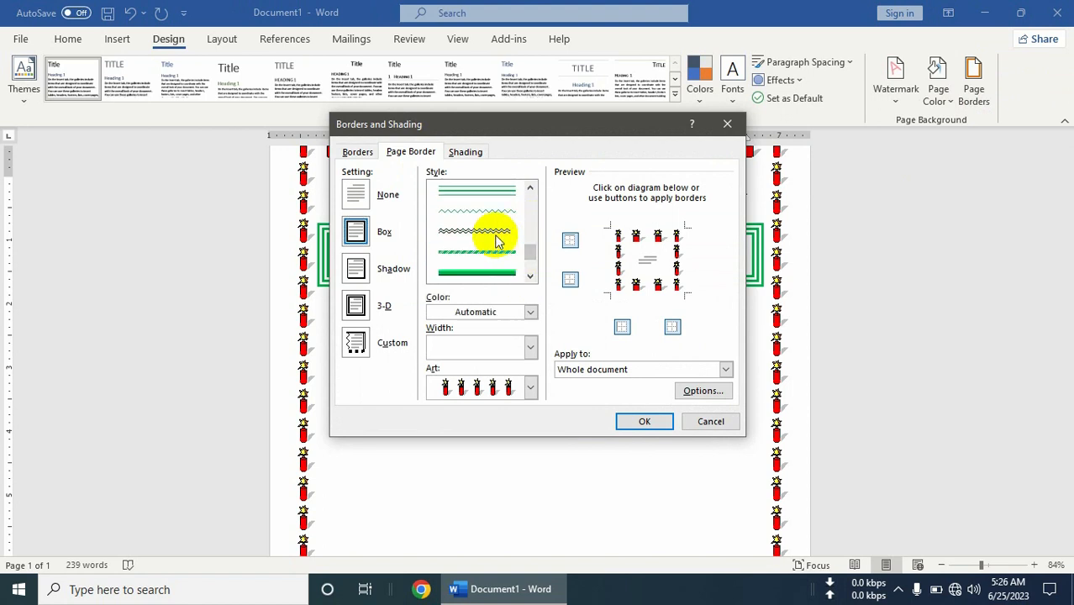
left_click(527, 310)
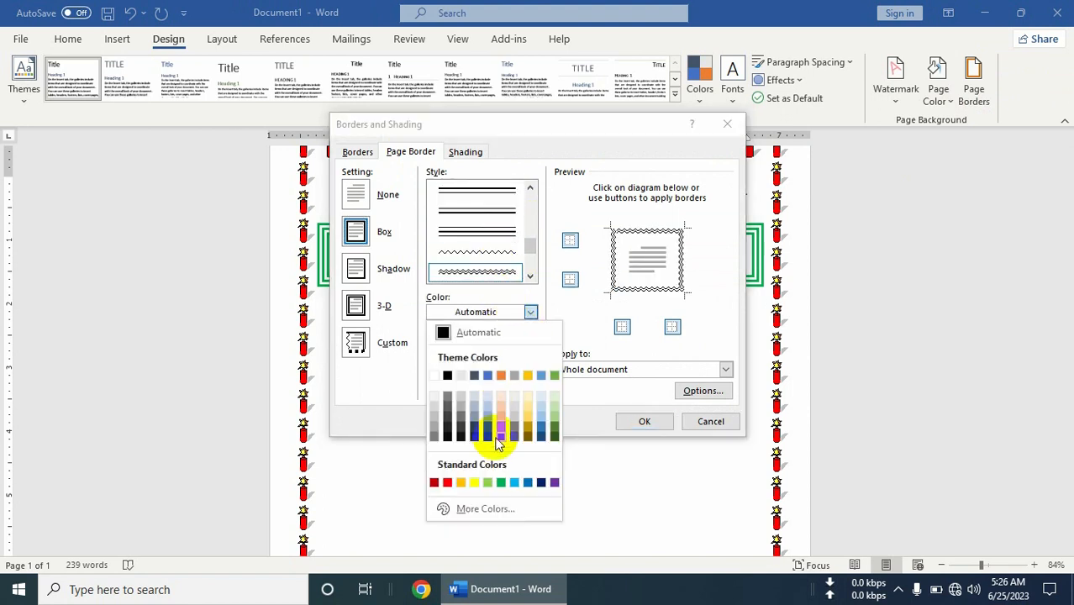
left_click(489, 435)
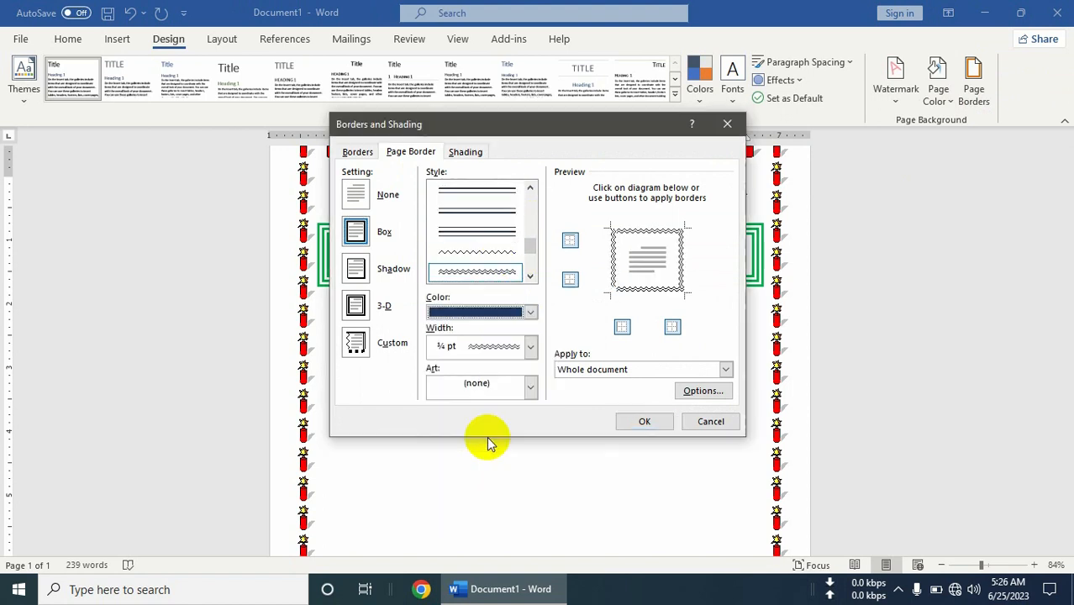
left_click(643, 423)
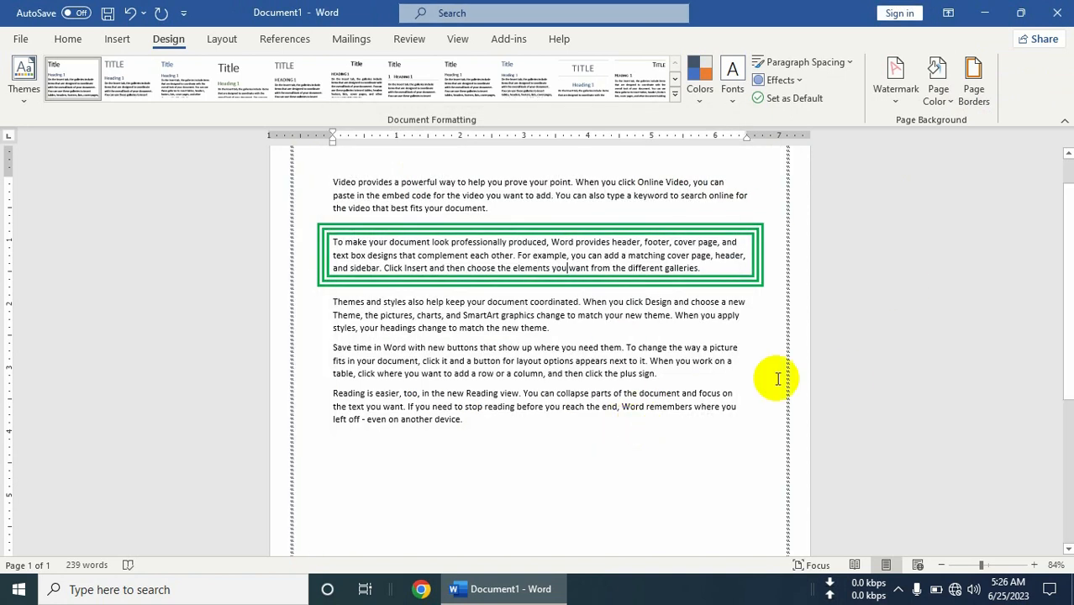
Change the whole document's page border to the thin-thick-thin triple-line style at 3 pt and check the full page.
left_click(973, 90)
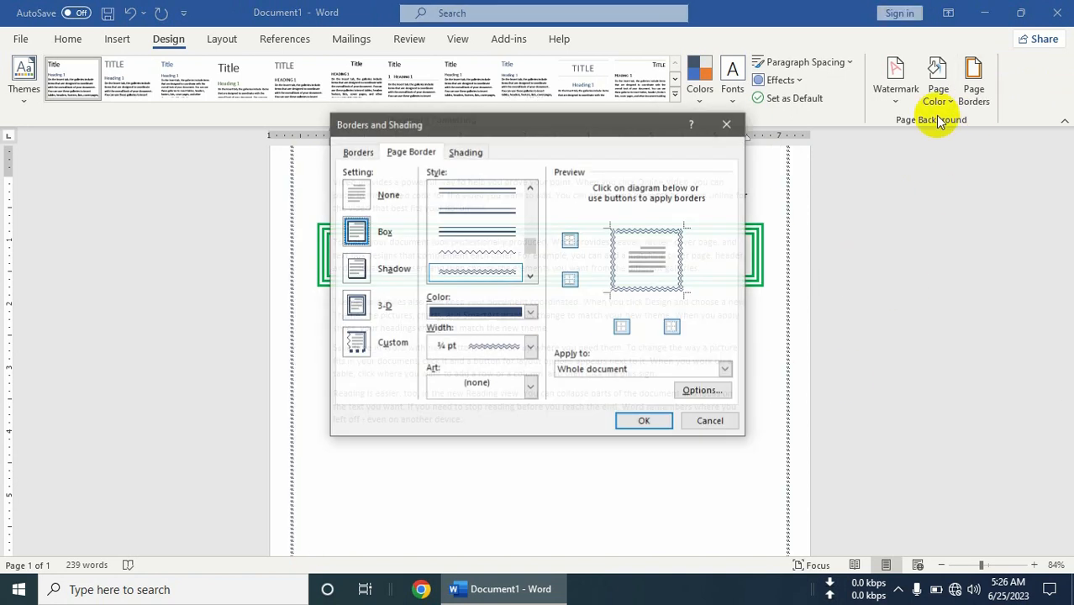
left_click(532, 351)
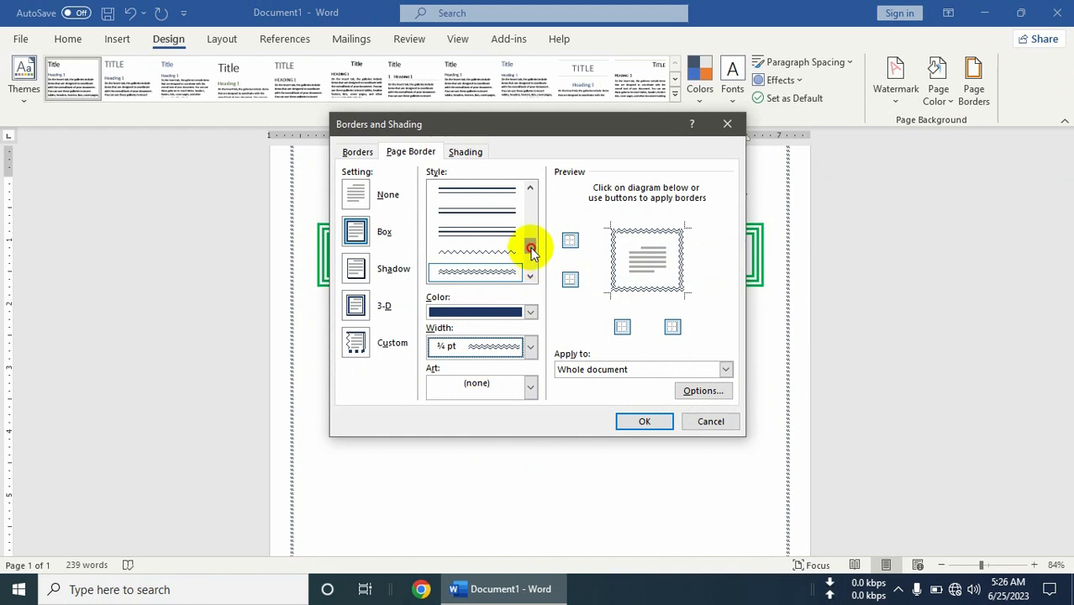
left_click_drag(531, 249, 530, 243)
left_click(497, 243)
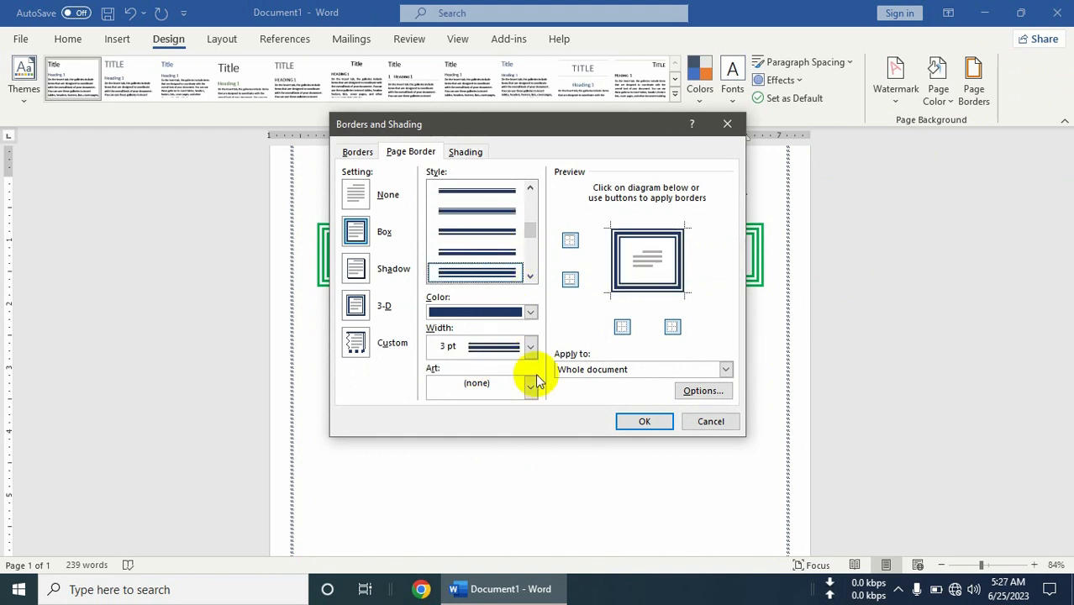
left_click(531, 347)
left_click(501, 390)
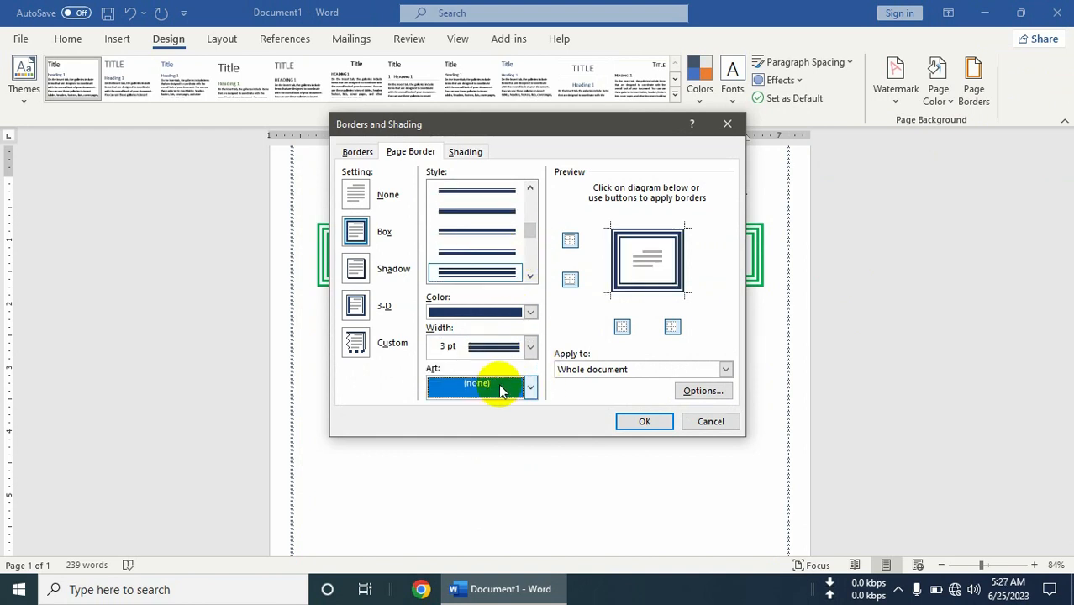
left_click(532, 349)
left_click(648, 421)
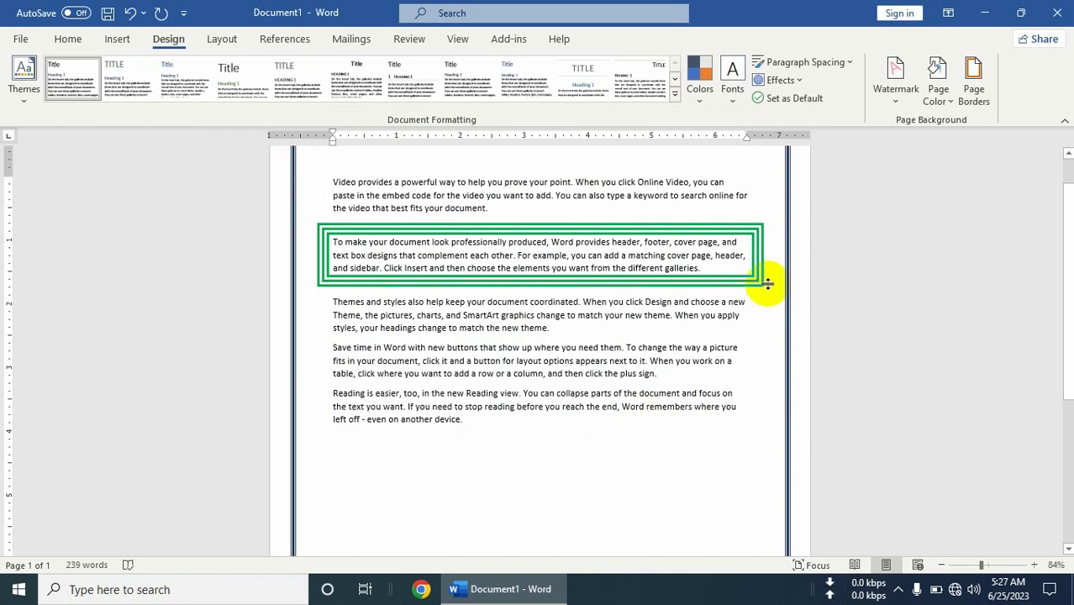
scroll(706, 281, "up", 1)
mouse_move(979, 568)
left_mouse_down()
mouse_move(943, 563)
mouse_move(964, 565)
left_mouse_up()
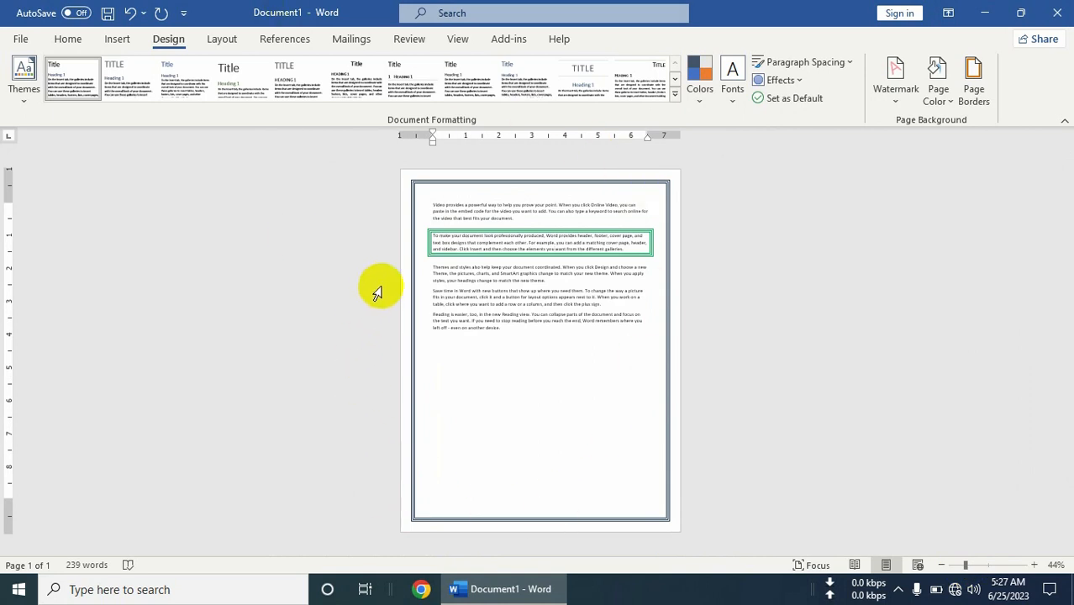
Apply the orange muffin art as the whole document's page border, choosing the 3-D setting.
left_click(972, 93)
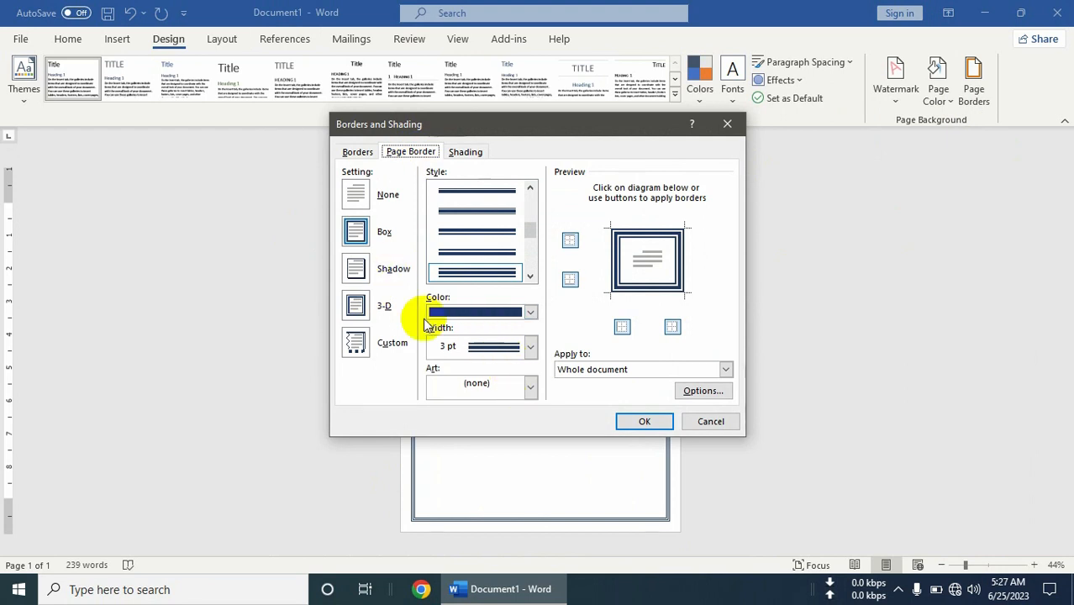
left_click(529, 386)
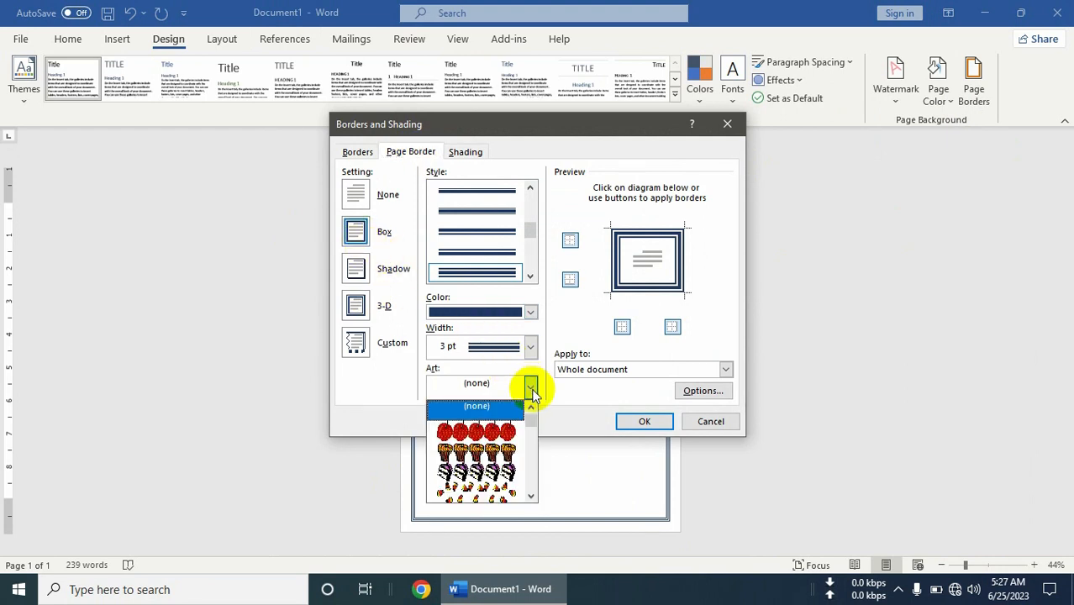
scroll(484, 455, "down", 2)
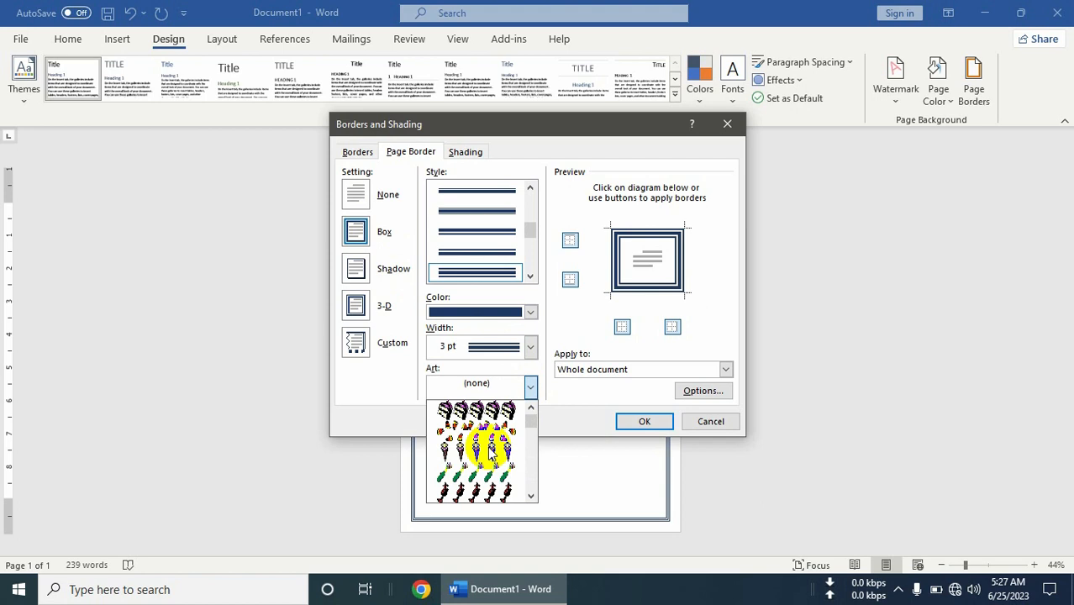
left_click(490, 452)
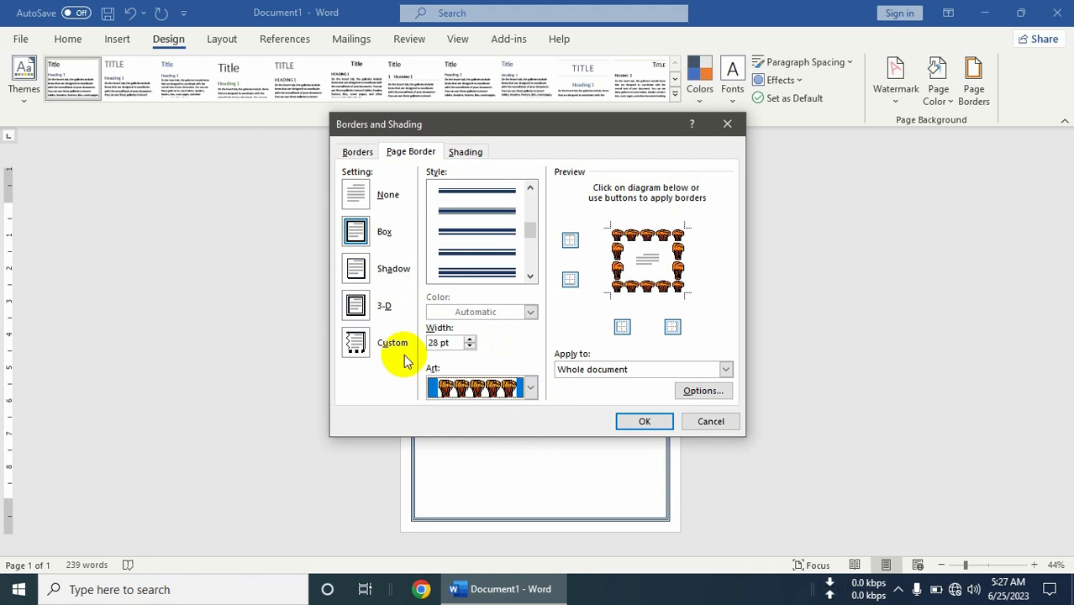
left_click(355, 267)
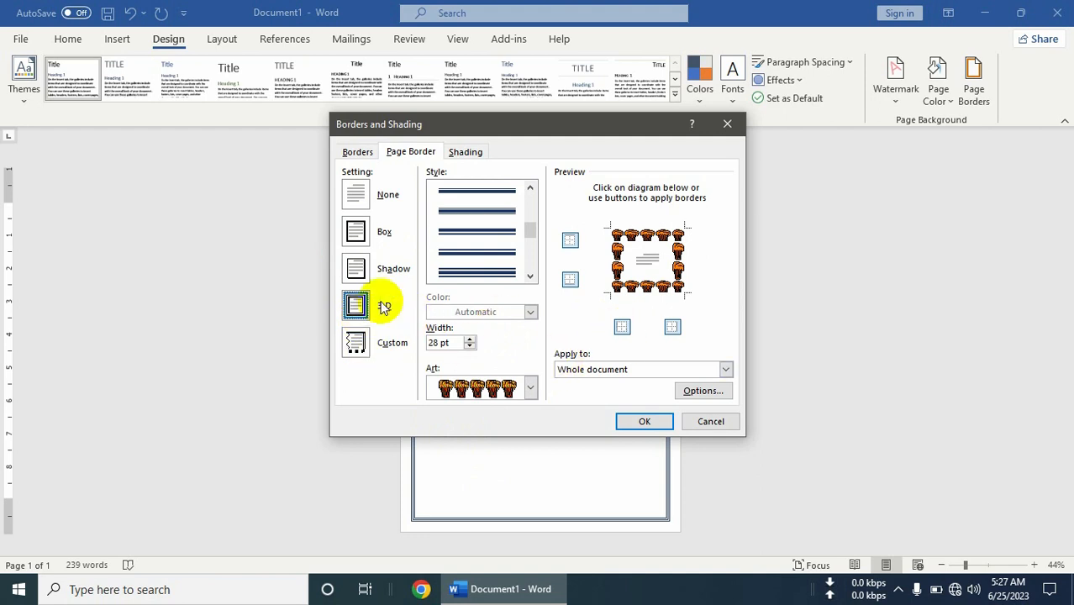
left_click(644, 421)
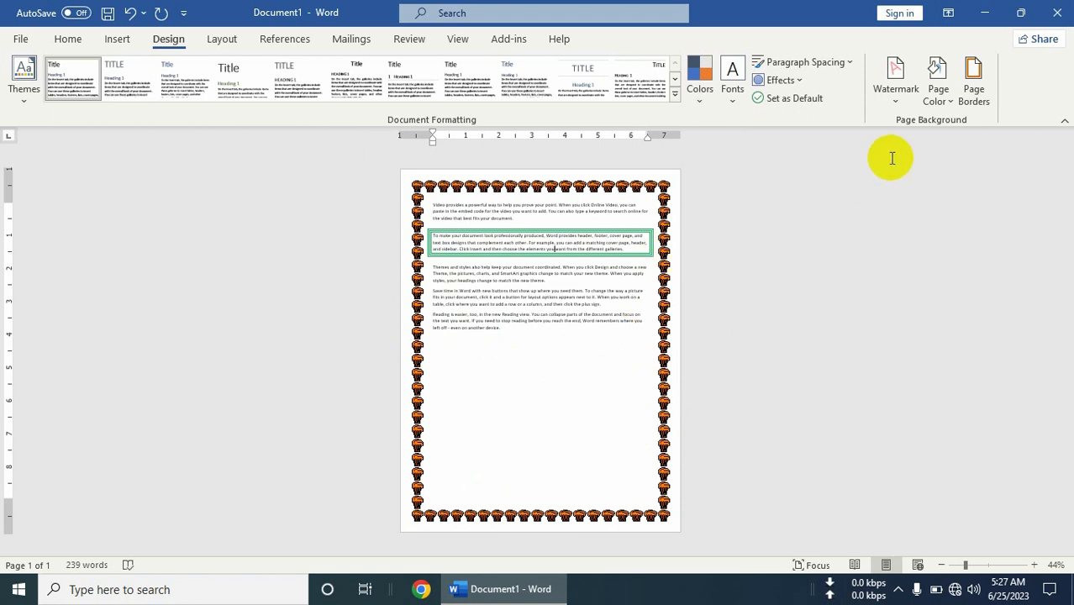
Remove the muffin art page border from the whole document by choosing the None setting.
left_click(973, 92)
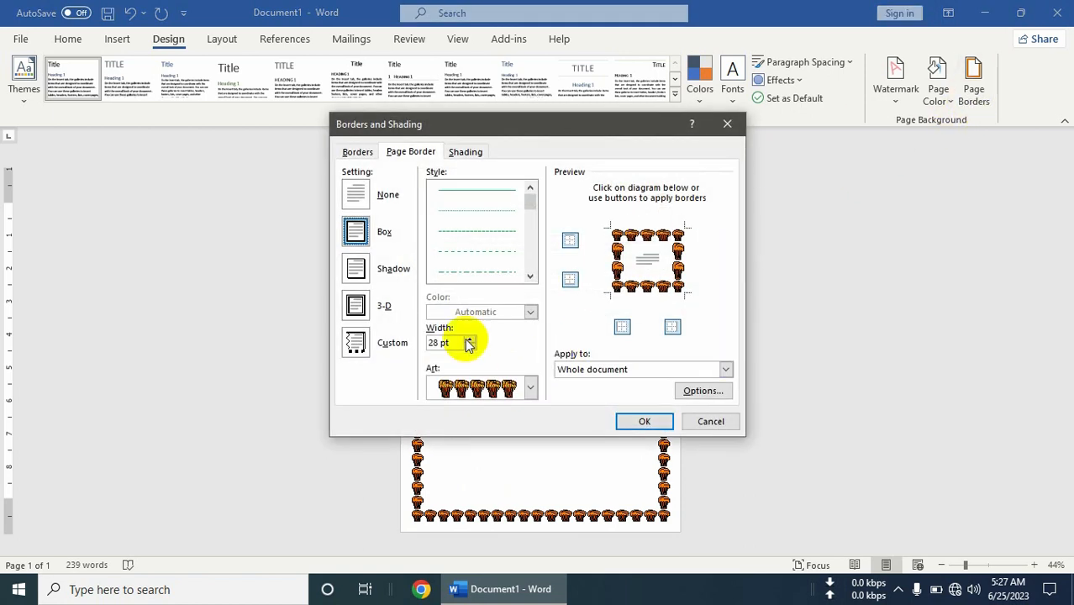
left_click(356, 194)
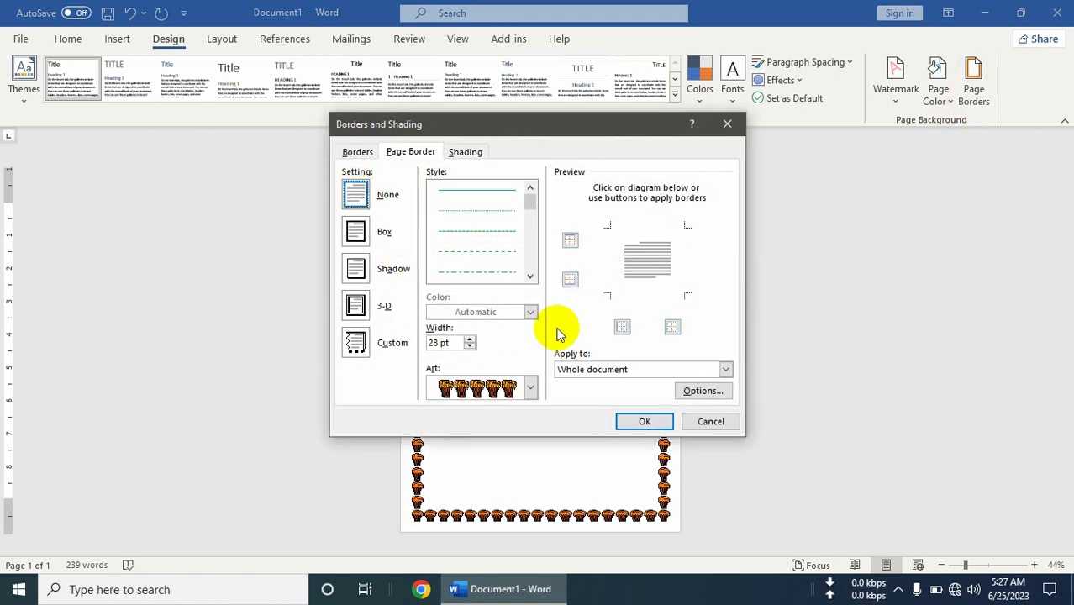
left_click(645, 423)
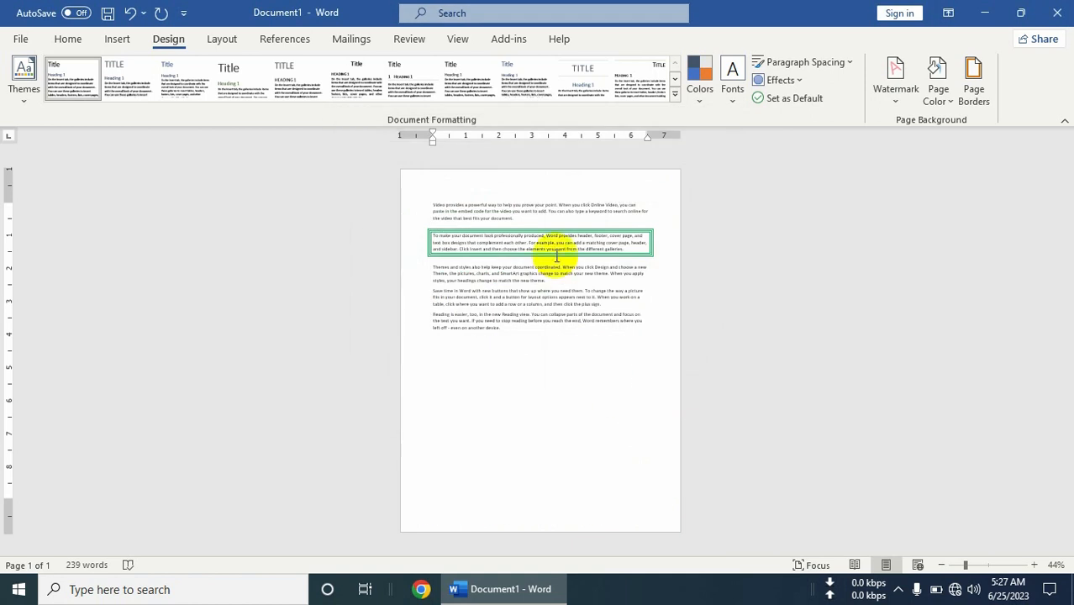
Remove the green triple-line border from the second paragraph, with the selection extending into the third paragraph.
left_click_drag(596, 265, 509, 236)
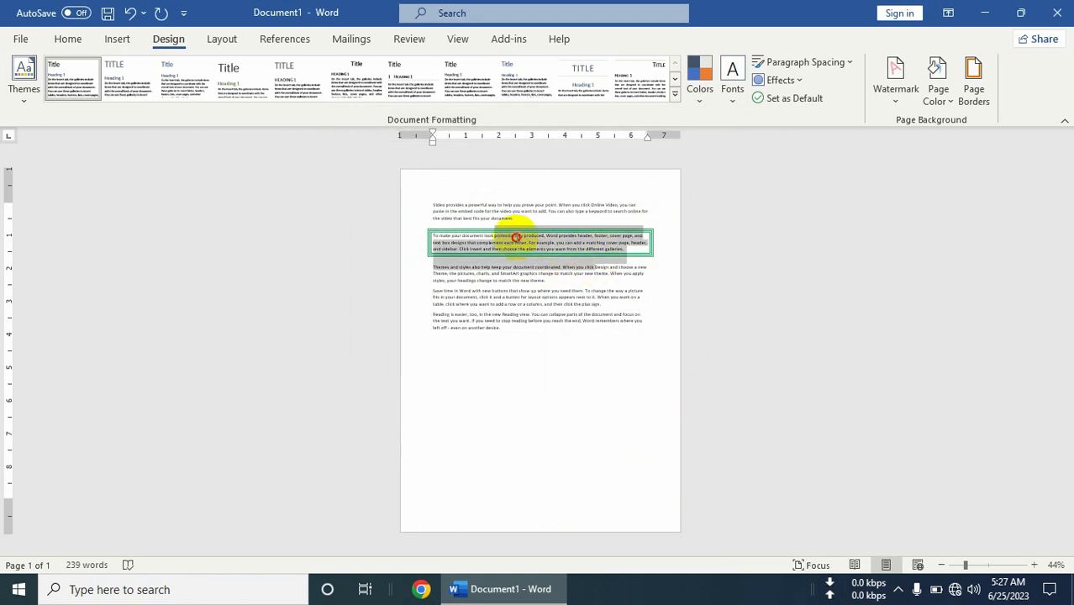
left_click(999, 564)
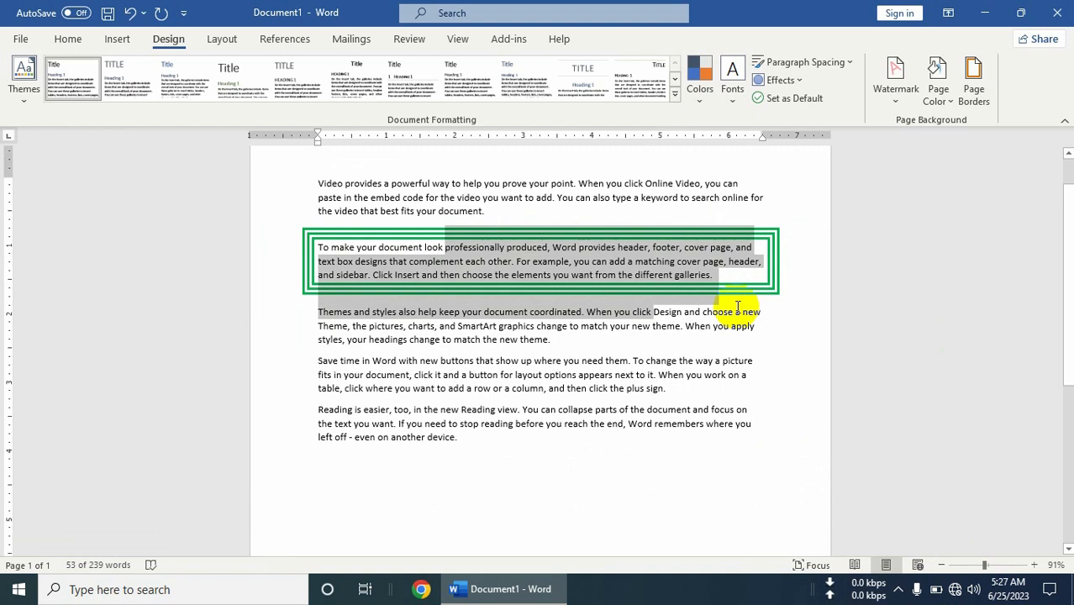
left_click_drag(732, 311, 235, 230)
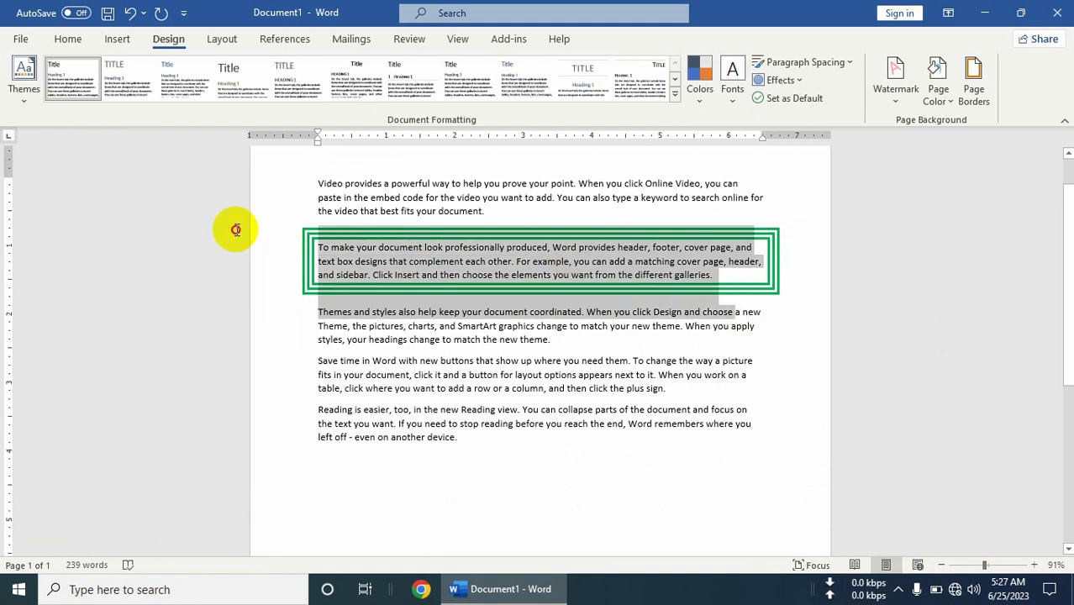
left_click(973, 94)
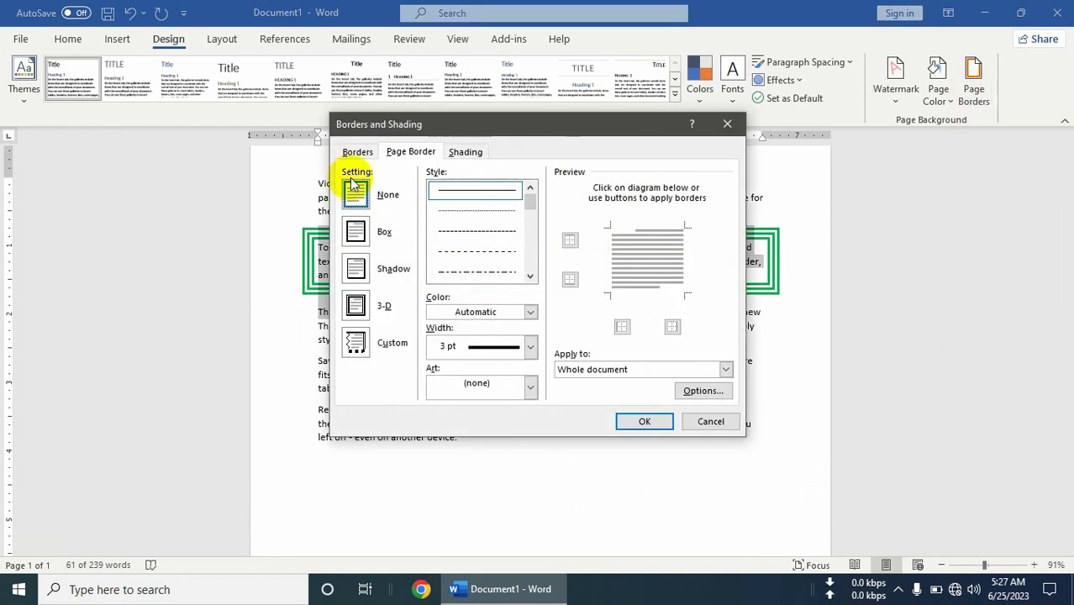
left_click(356, 152)
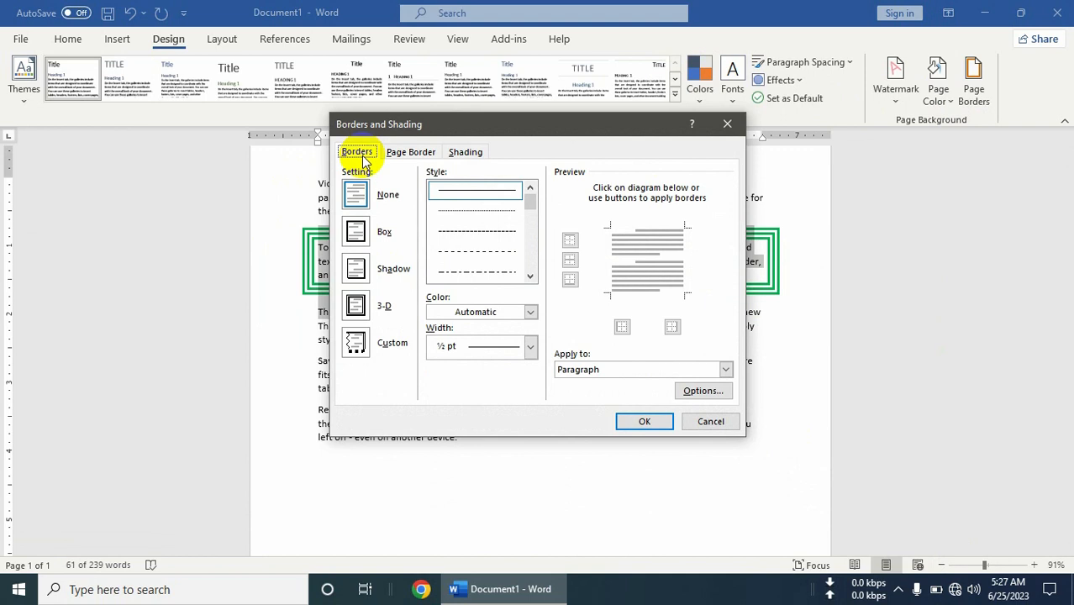
left_click(643, 421)
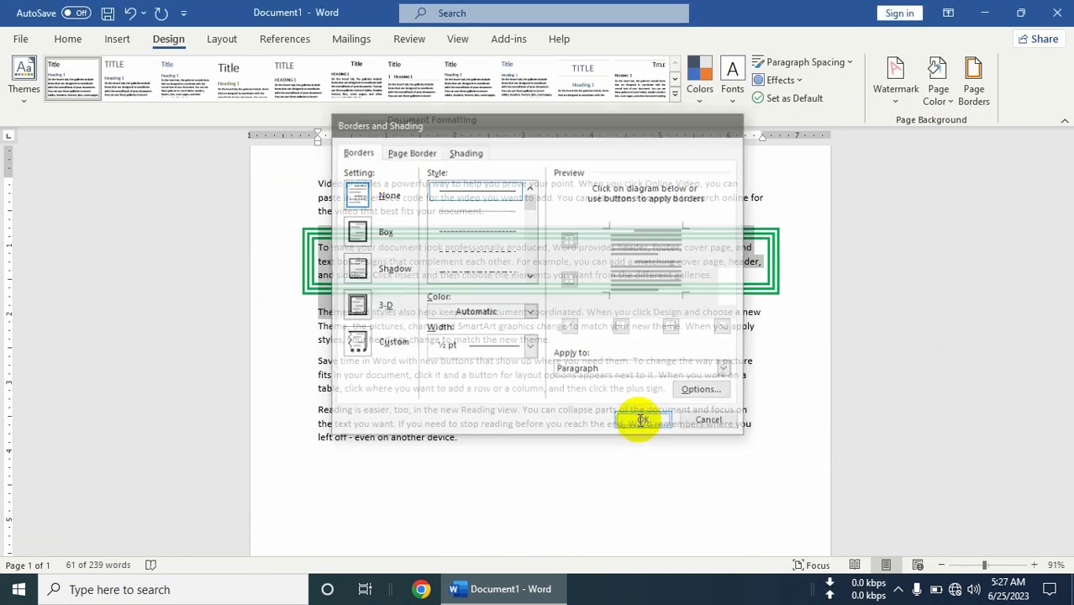
left_click(598, 332)
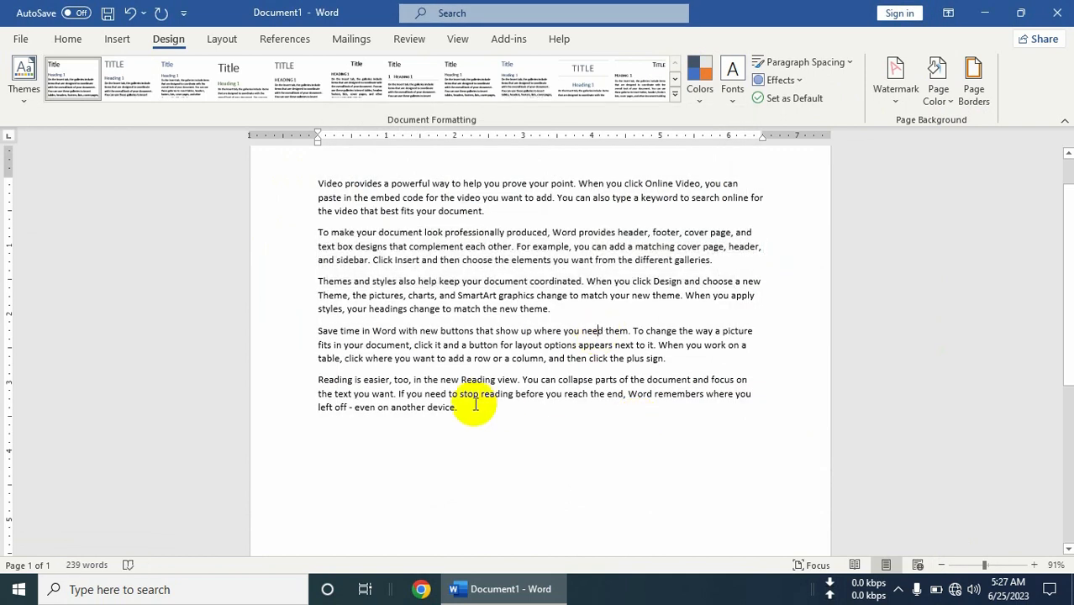
Apply outside borders around all five paragraphs and change them to all borders.
left_click_drag(474, 419, 233, 186)
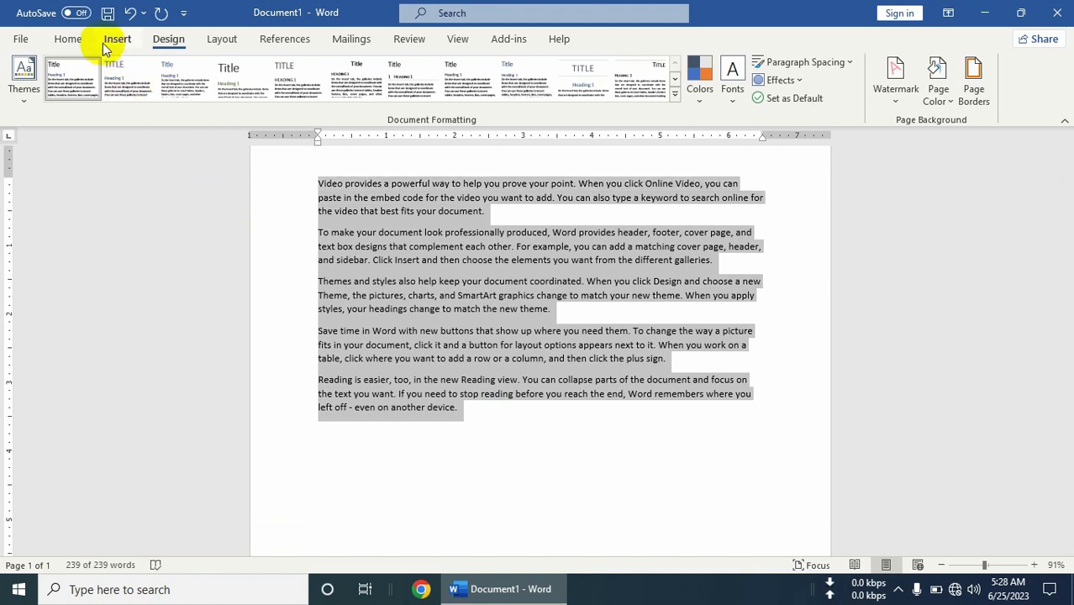
left_click(74, 40)
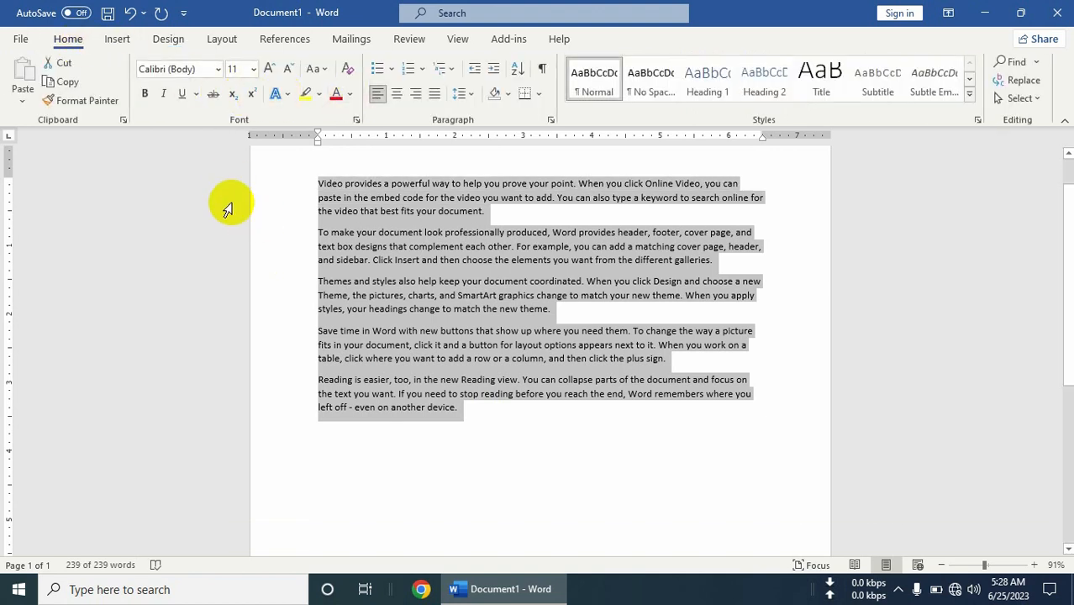
left_click(539, 95)
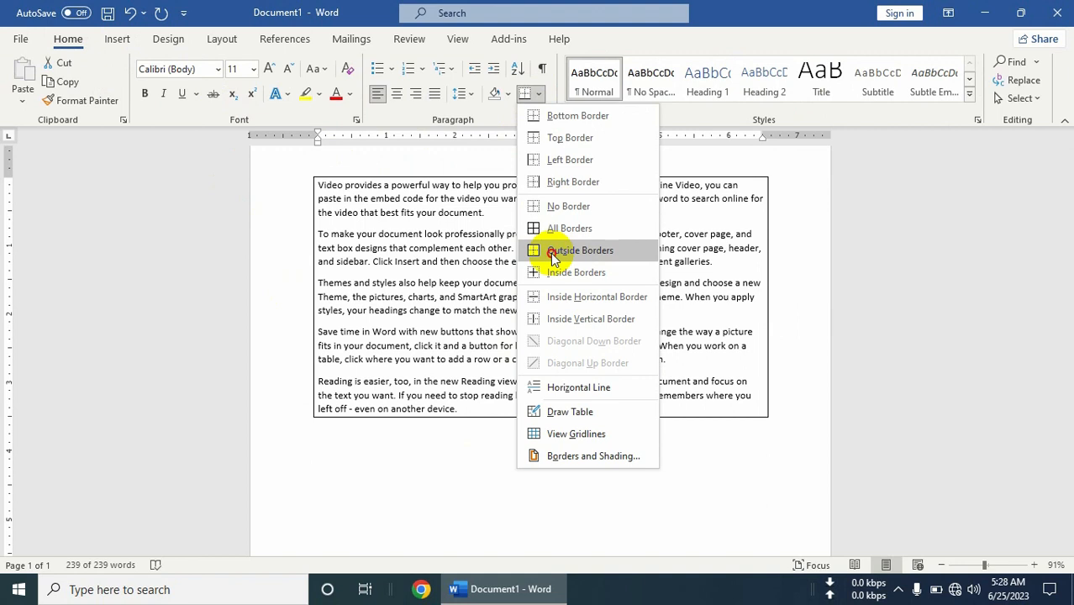
left_click(551, 253)
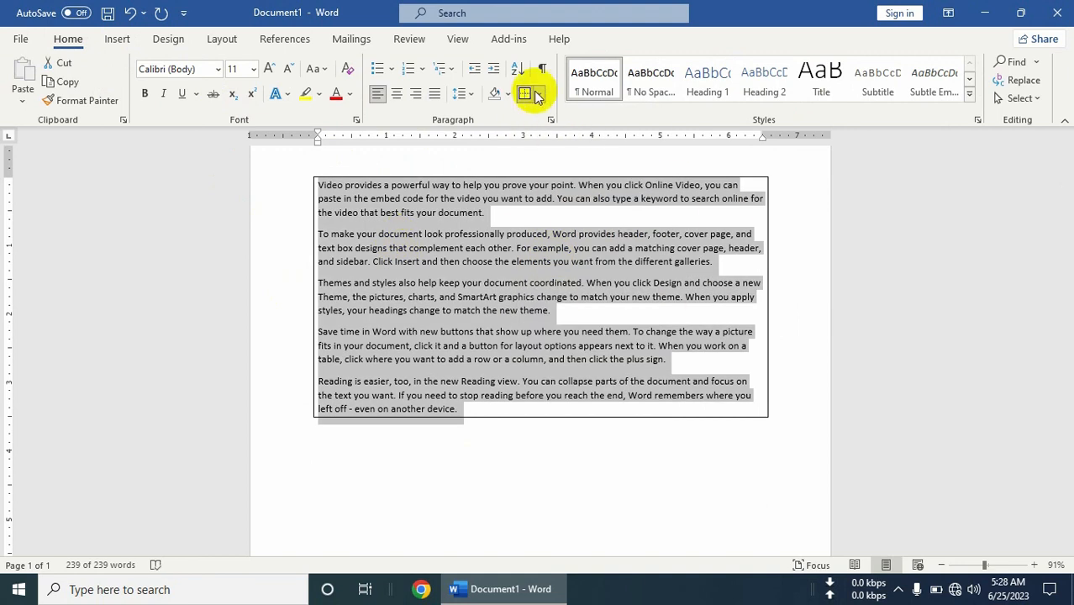
left_click(542, 95)
left_click(555, 227)
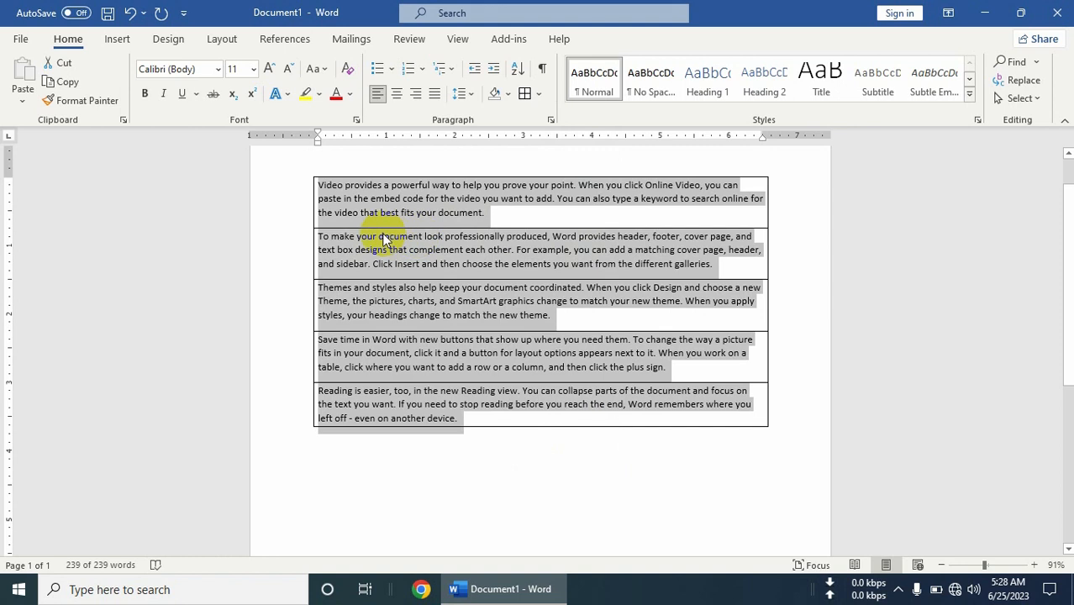
Examine the paragraph border and page border settings in the Borders and Shading dialog, leaving it without changes.
left_click(538, 94)
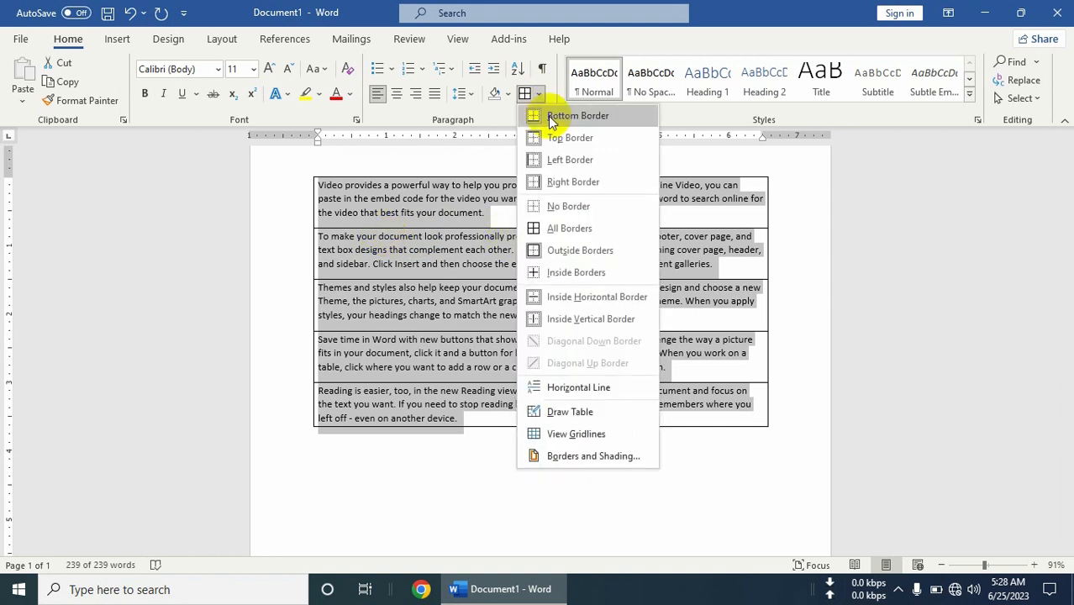
left_click(571, 459)
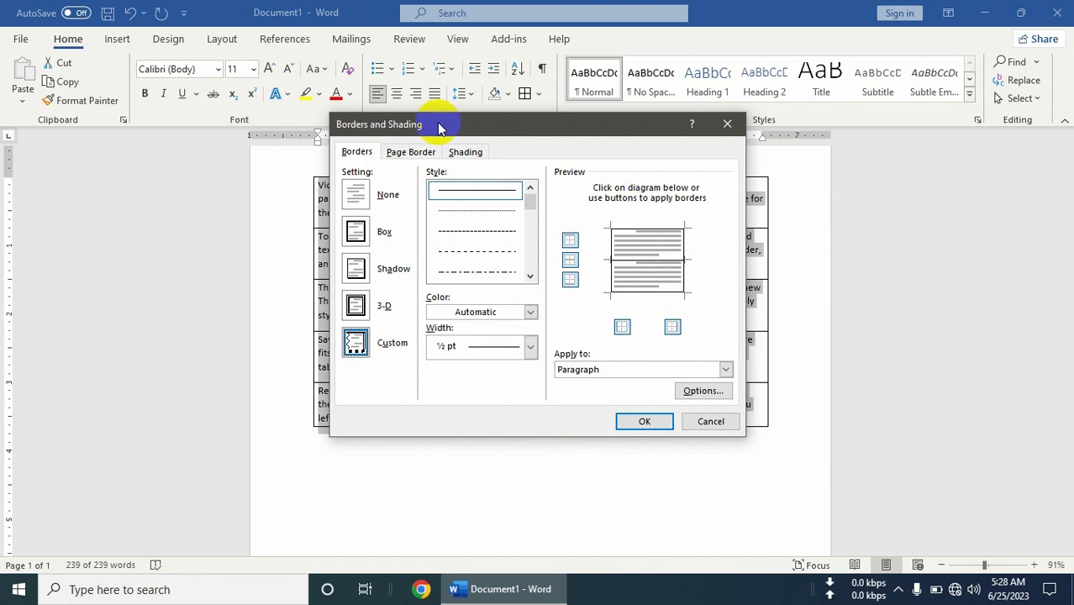
left_click(411, 151)
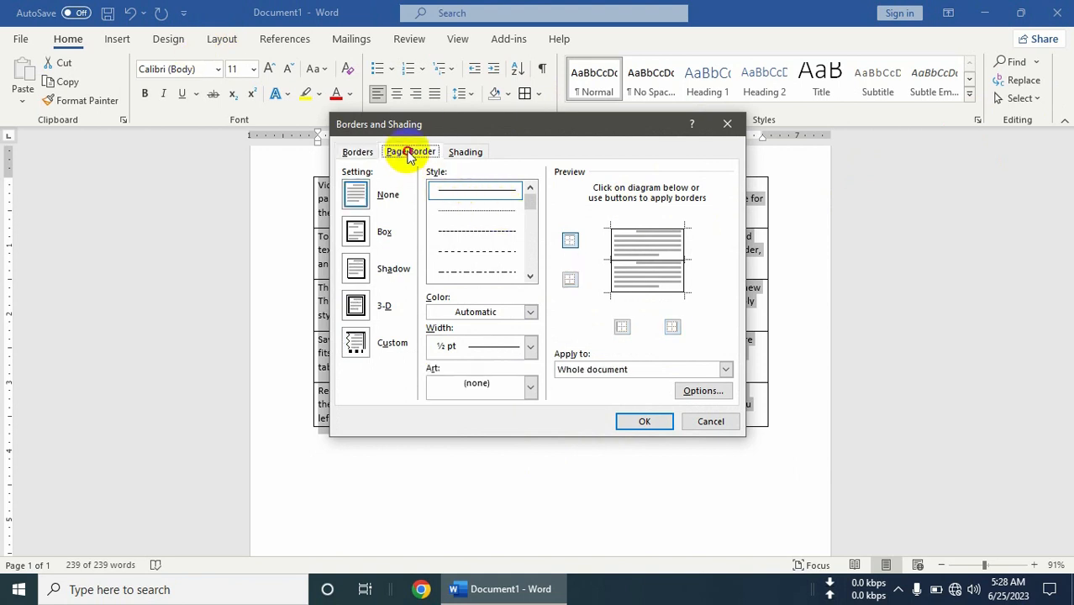
left_click(360, 155)
left_click(704, 422)
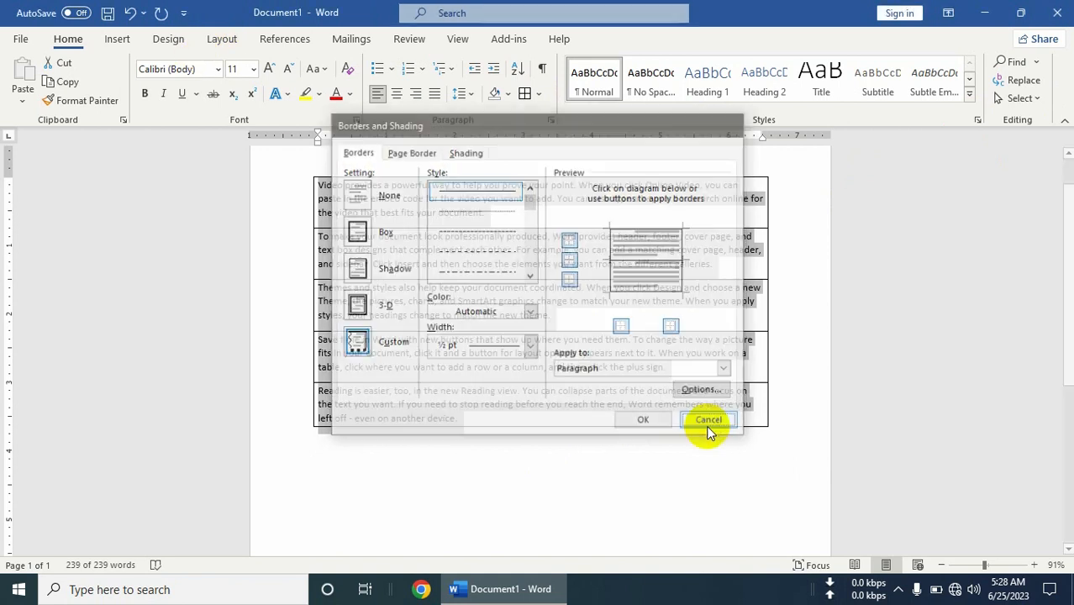
Undo the all-borders and outside-borders changes on the text.
left_click(444, 267)
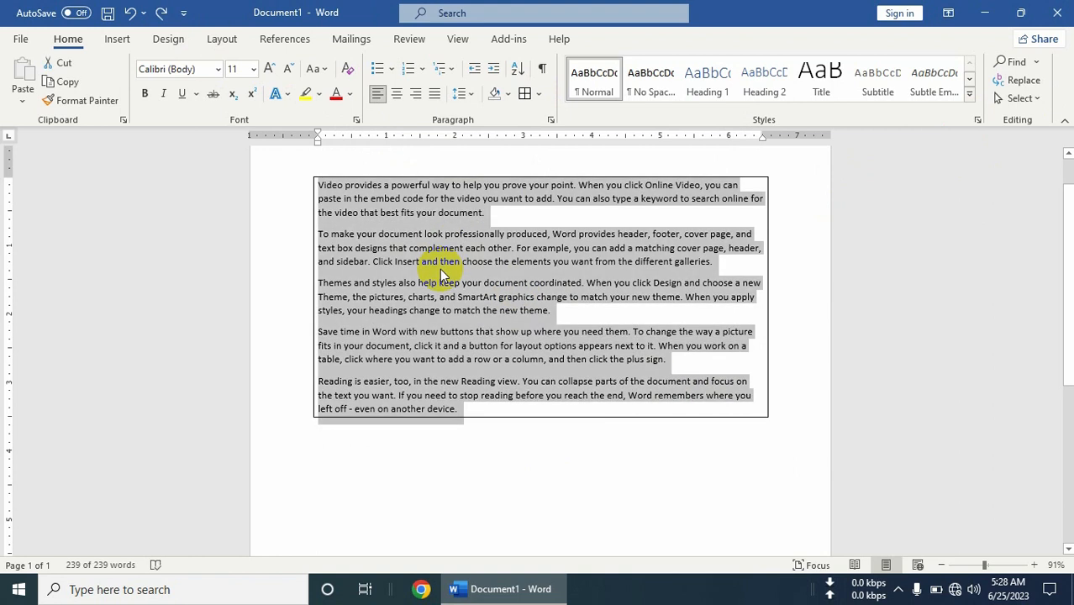
left_click(367, 183)
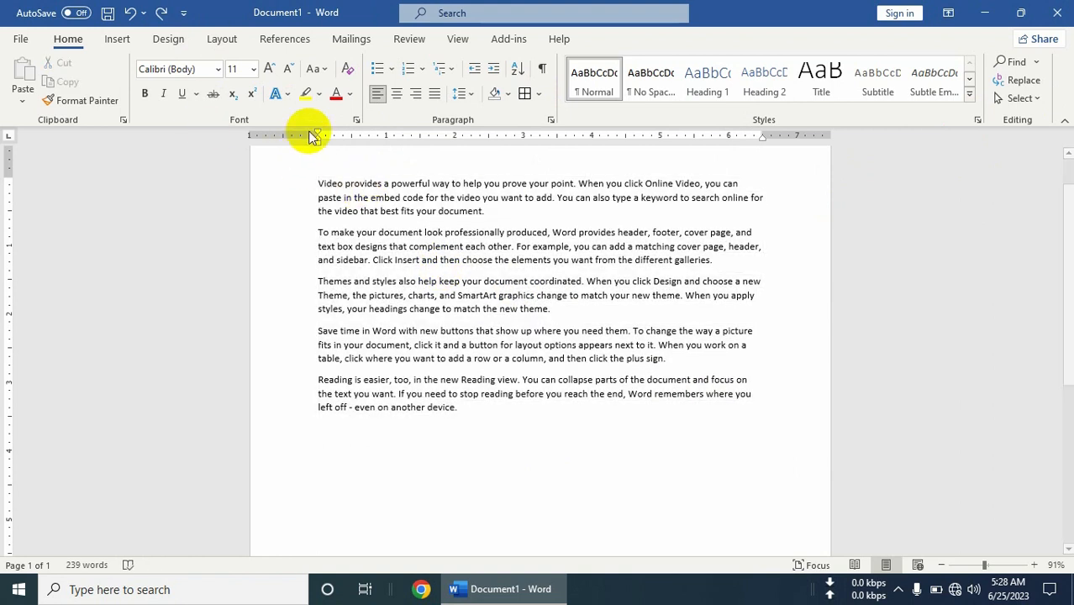
Set the page color to a light blue theme tint and check it on the page.
left_click(183, 40)
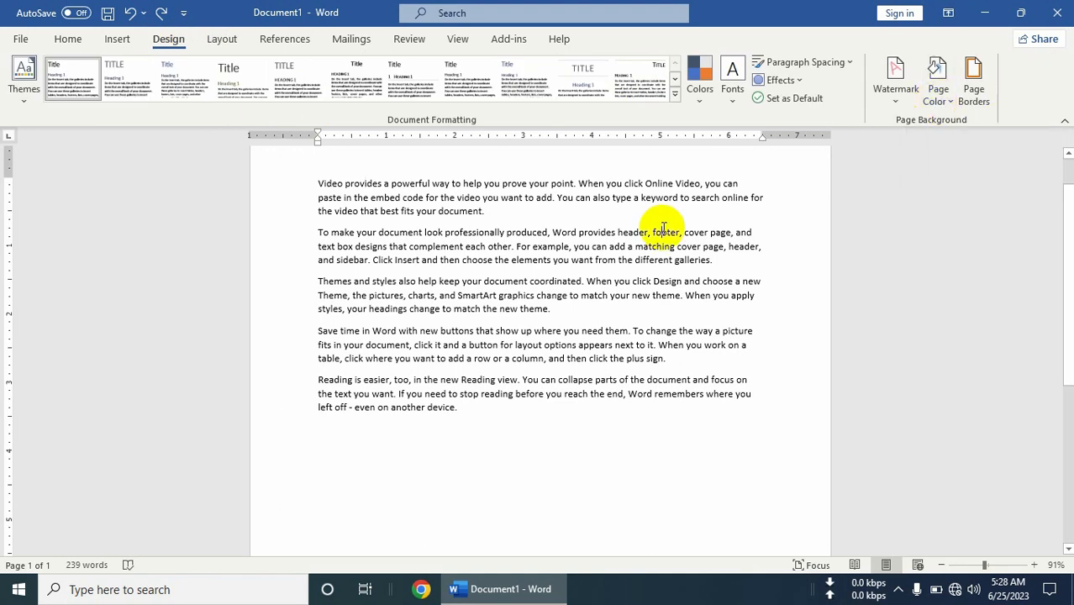
scroll(663, 228, "up", 1)
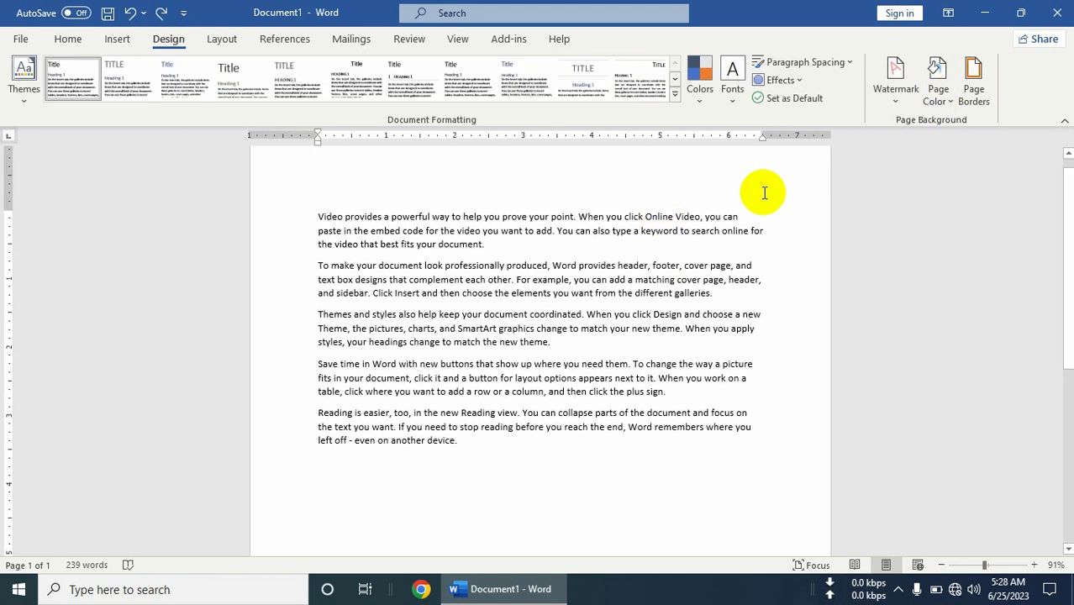
left_click(937, 100)
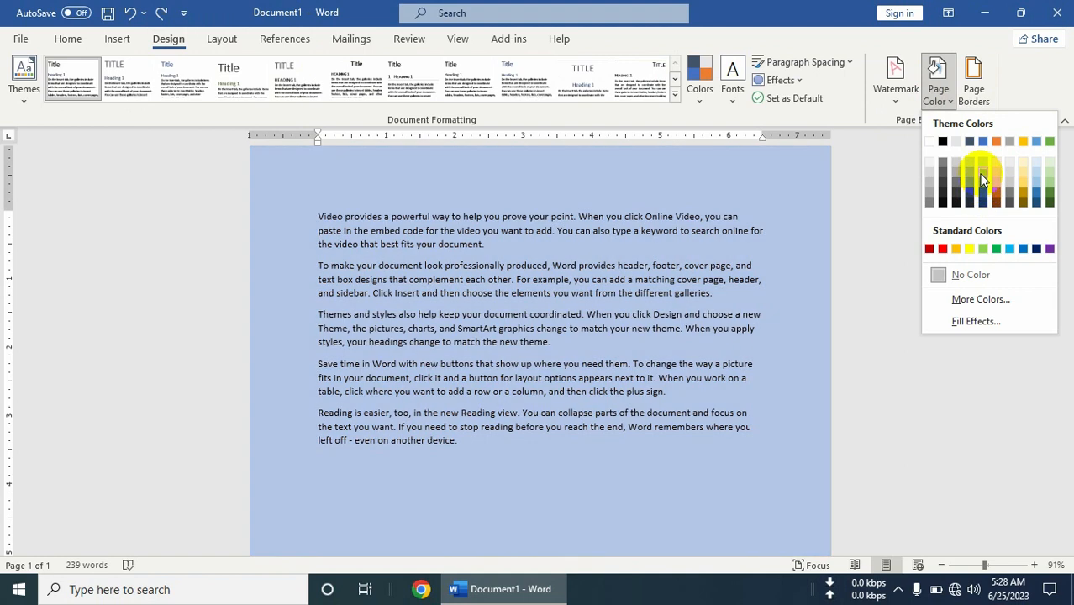
left_click(982, 179)
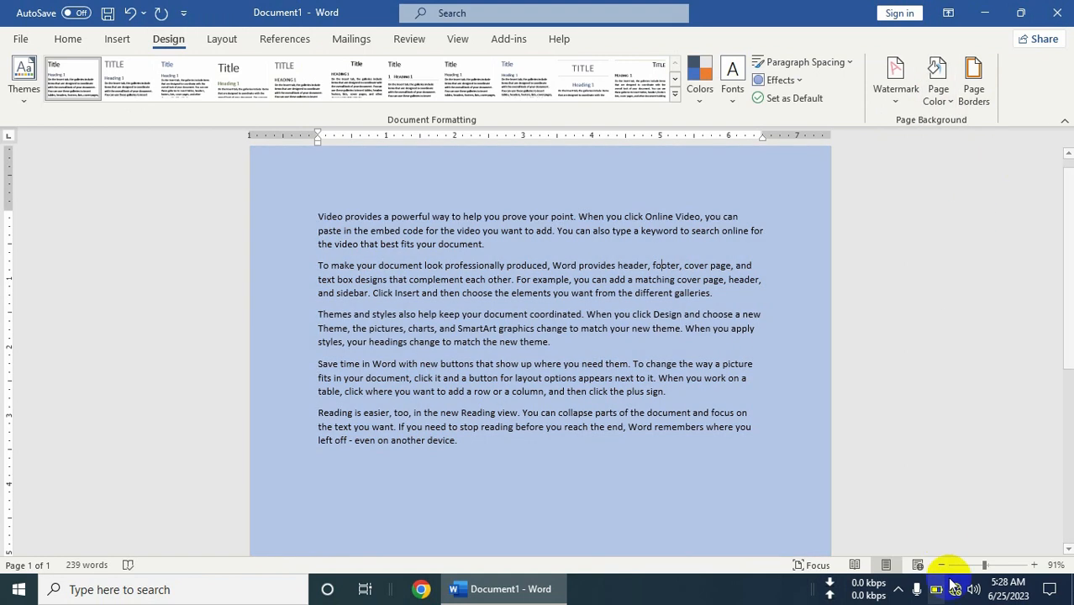
left_click_drag(984, 565, 968, 565)
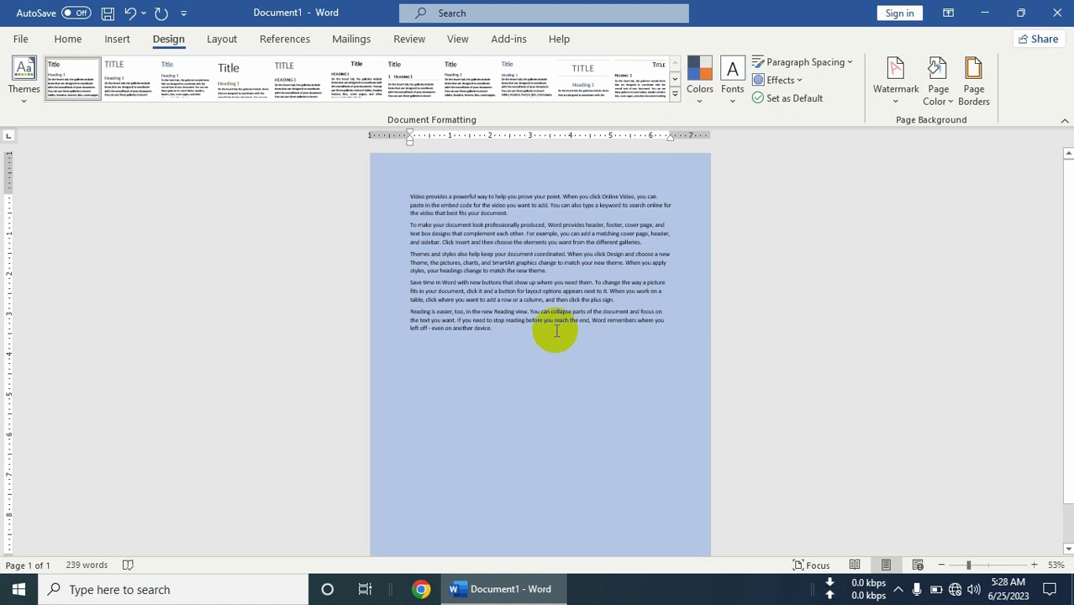
Change the page color to the custom mint green #71EFBF (RGB 113, 239, 191).
left_click_drag(554, 328, 376, 204)
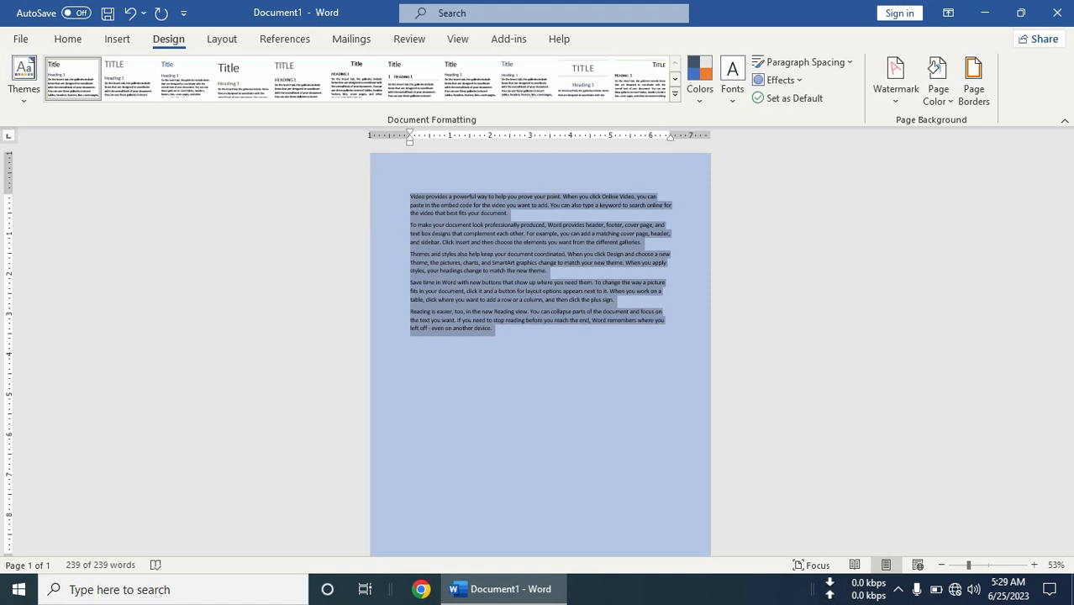
left_click_drag(970, 565, 980, 569)
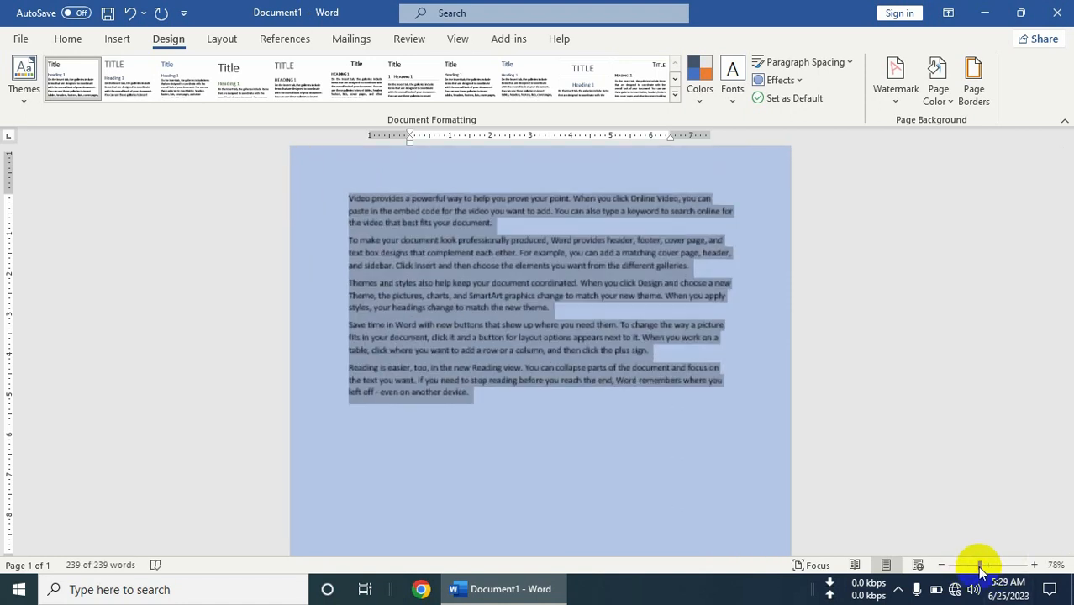
left_click(952, 101)
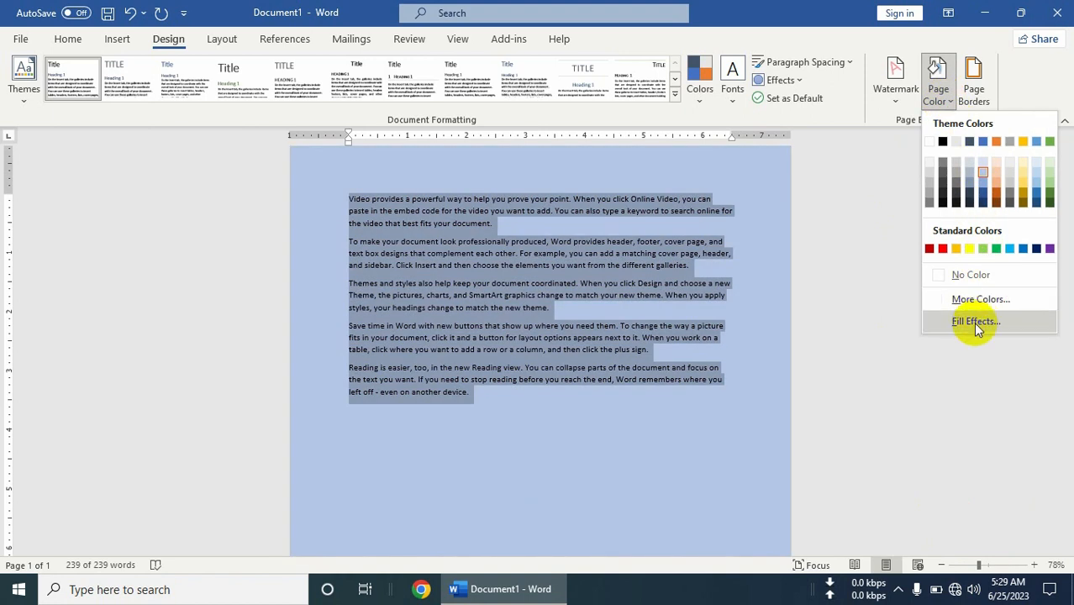
left_click(971, 300)
left_click_drag(501, 252, 450, 242)
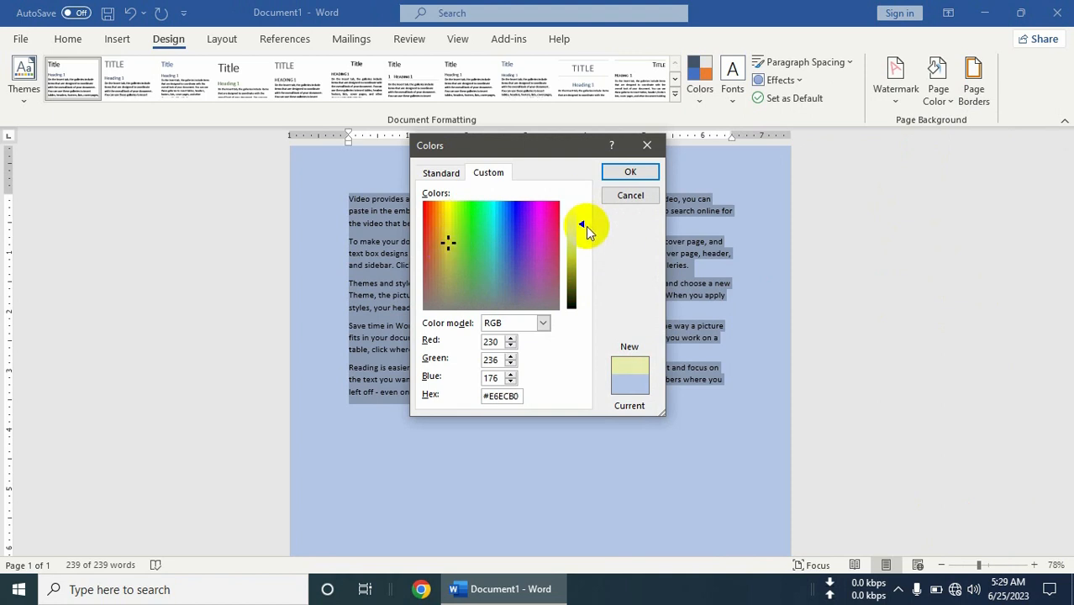
mouse_move(585, 230)
left_mouse_down()
mouse_move(580, 252)
mouse_move(571, 235)
left_mouse_up()
left_click(481, 223)
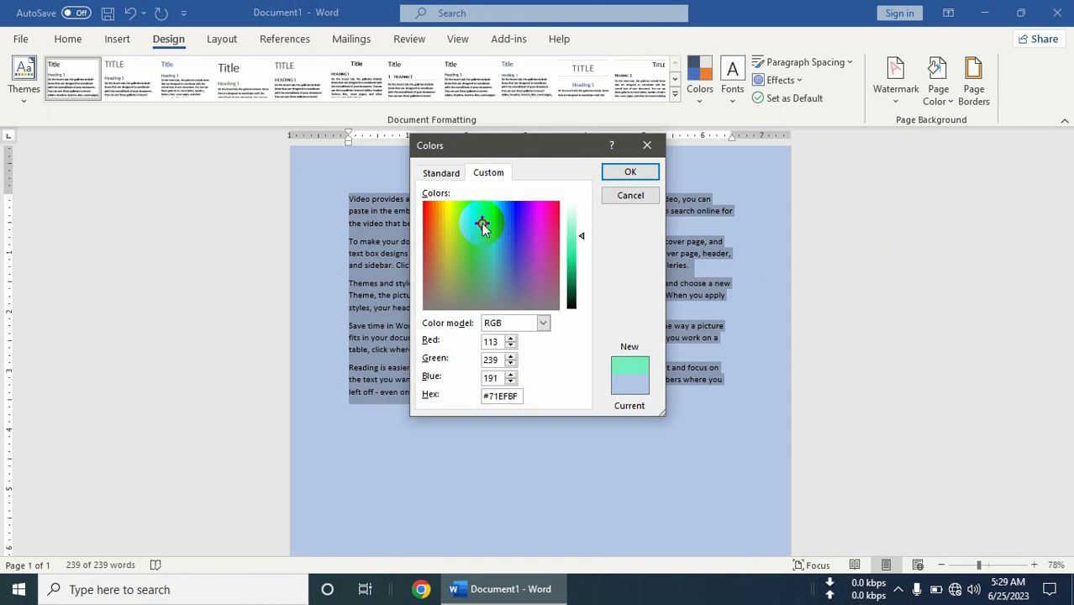
left_click(648, 173)
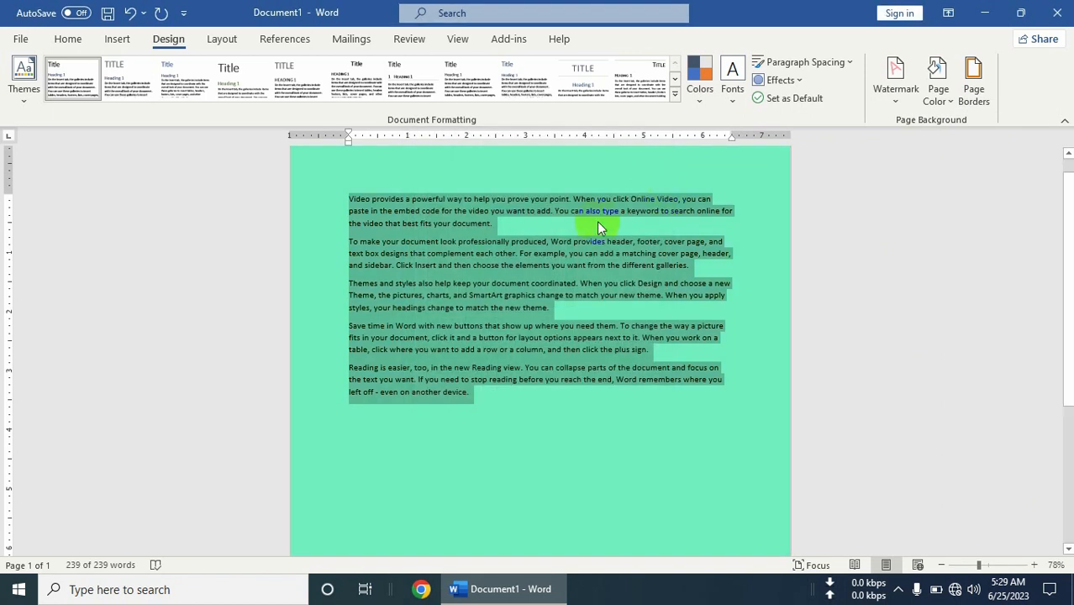
Examine the gradient, texture, pattern and picture options in the page color's Fill Effects.
left_click(939, 84)
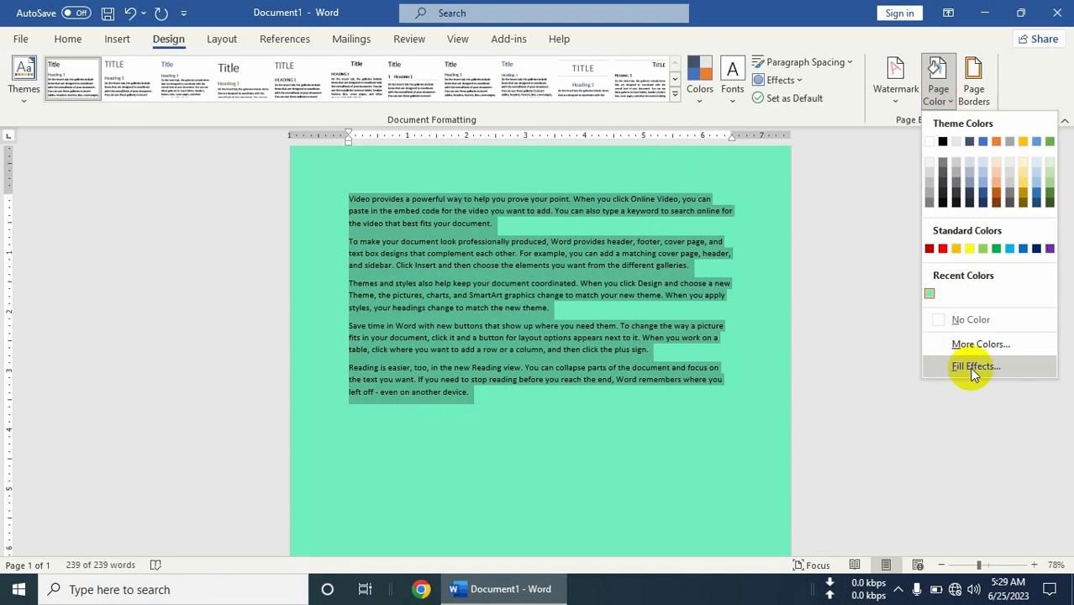
left_click(974, 372)
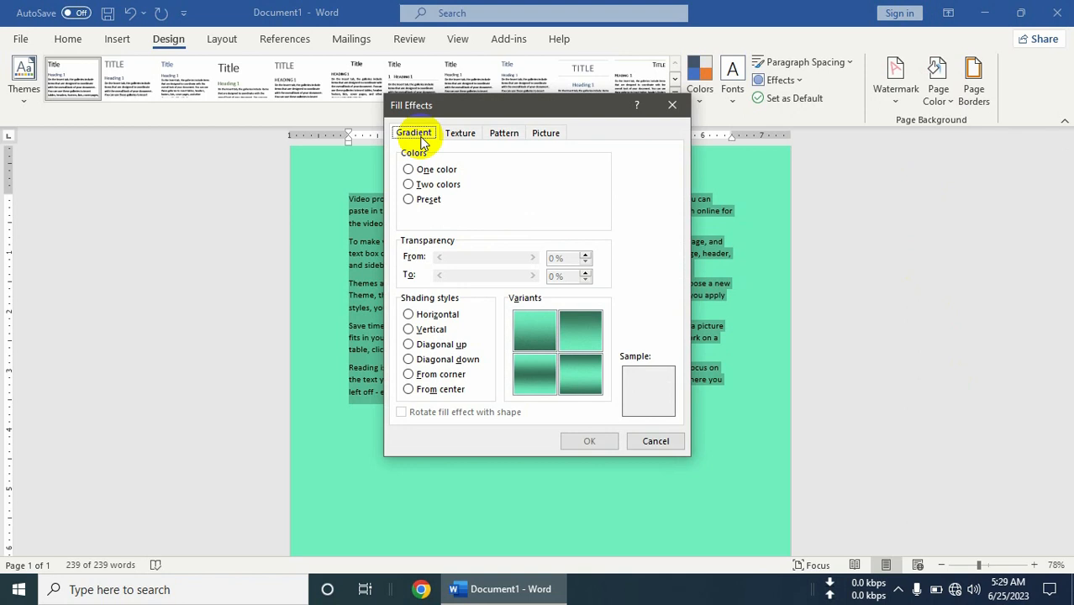
left_click(455, 132)
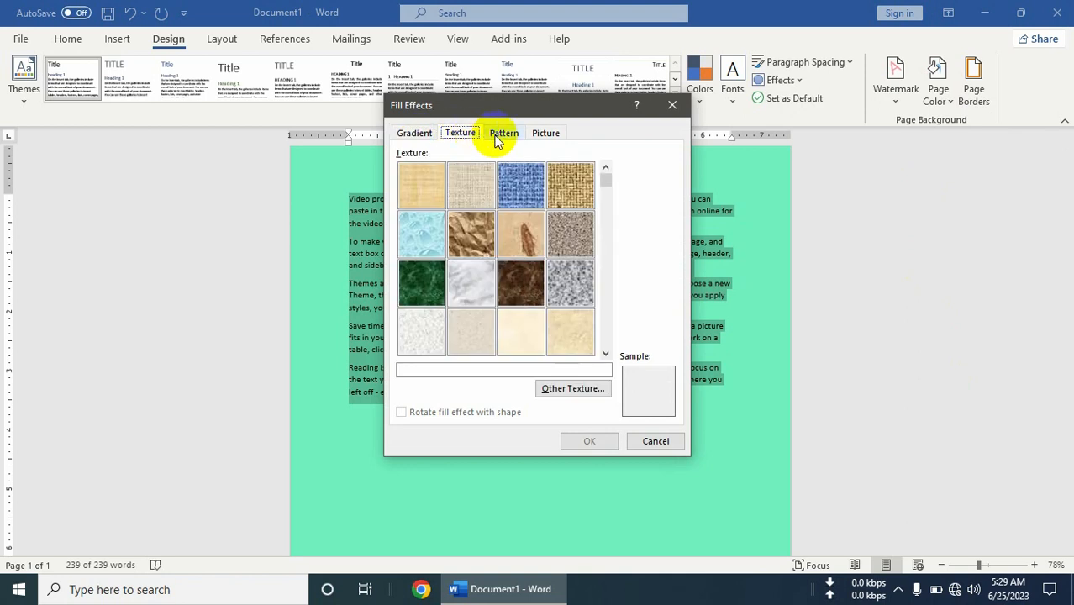
left_click(499, 136)
left_click(539, 134)
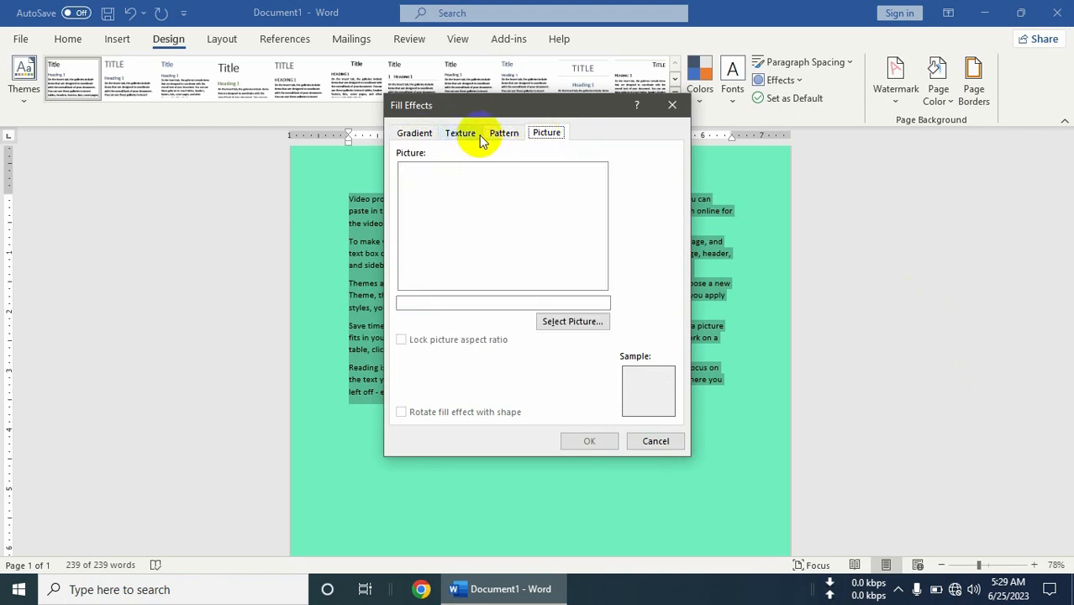
left_click(427, 136)
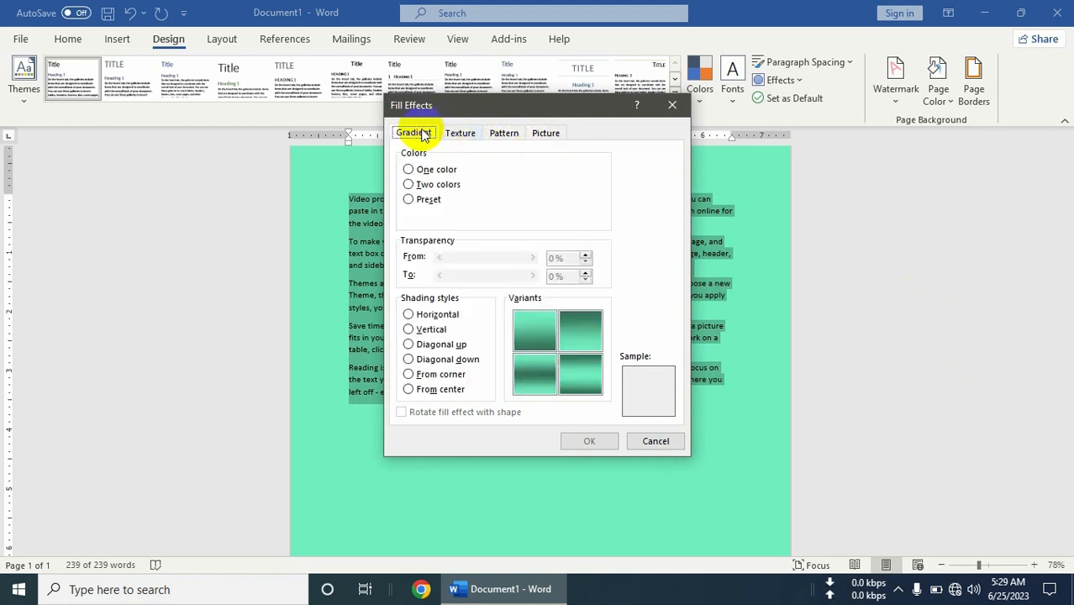
Set up a one-color page gradient using the standard green.
left_click(409, 170)
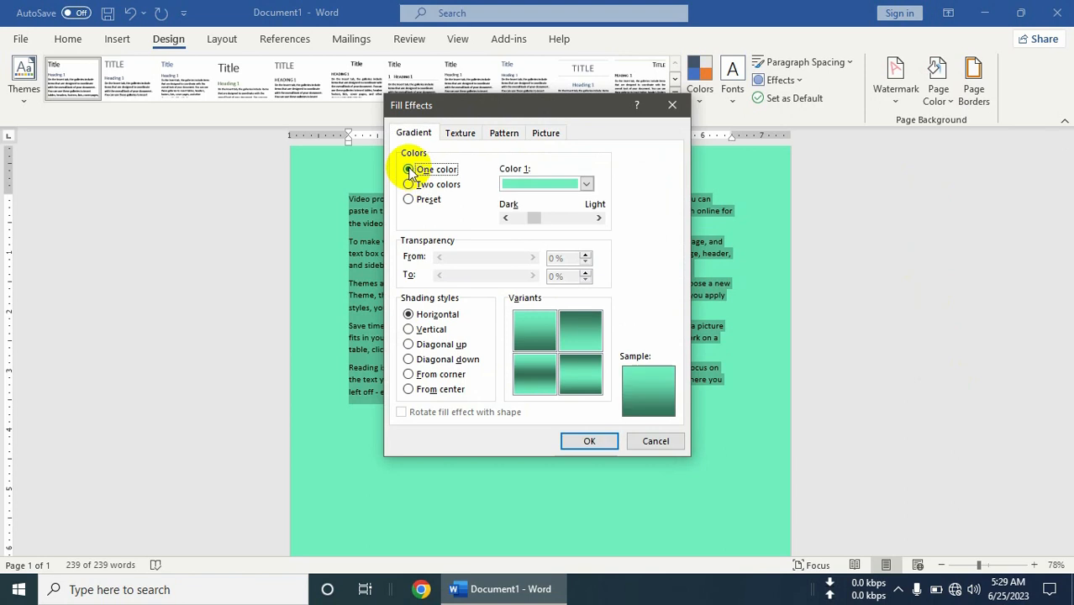
left_click(565, 190)
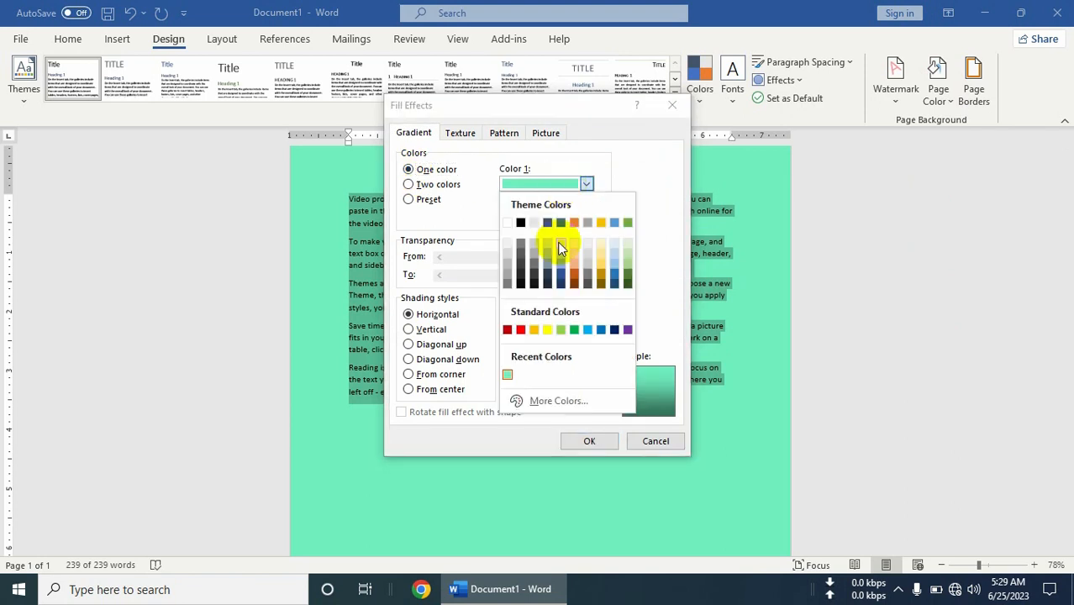
left_click(576, 327)
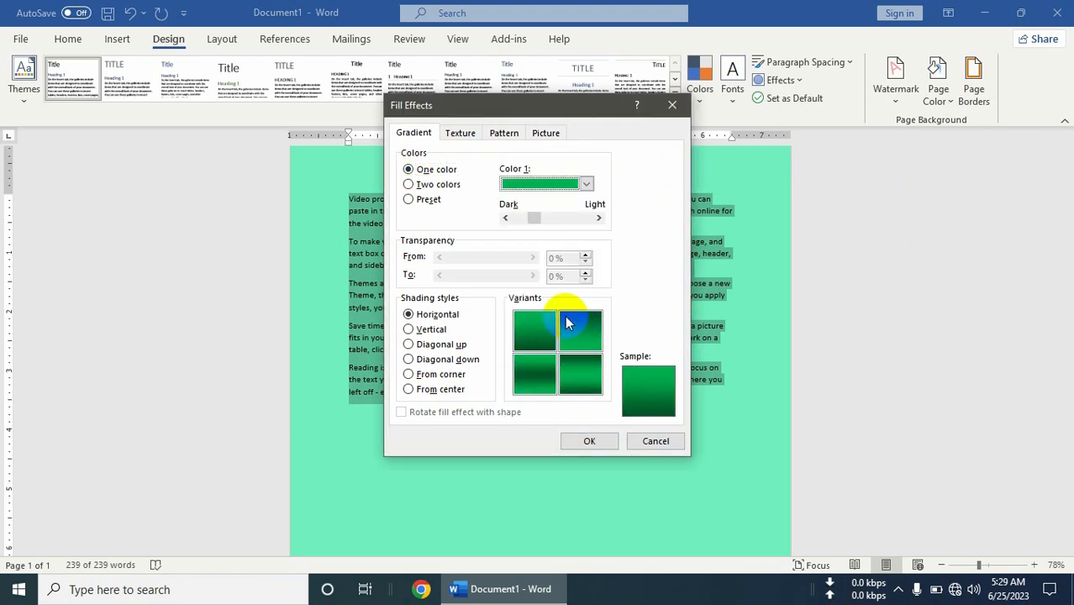
Apply a horizontal two-color gradient to the page, from green to a dark blue theme shade.
left_click(428, 184)
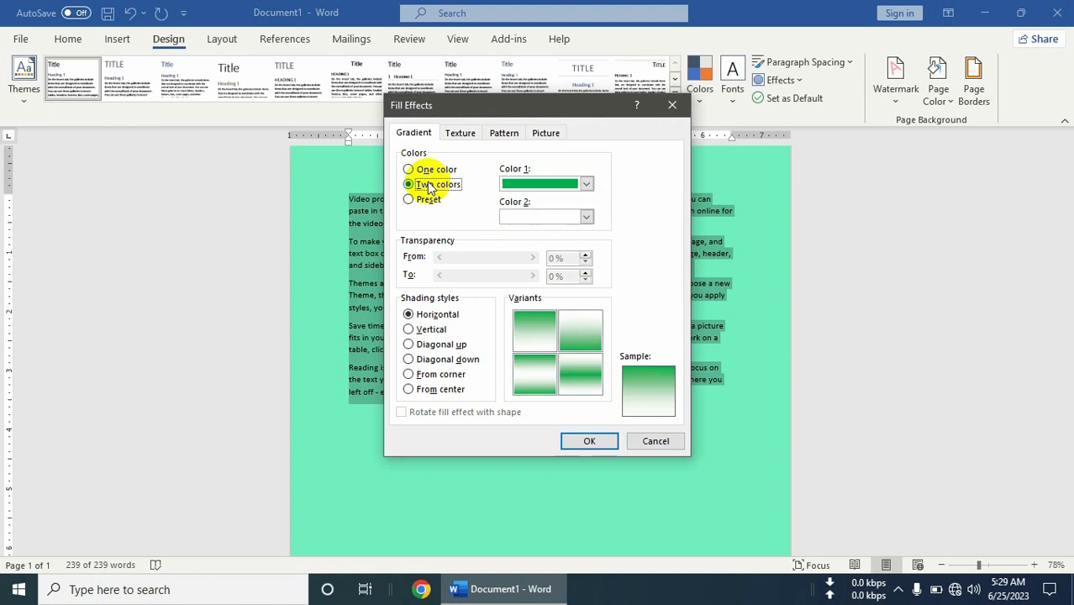
left_click(542, 185)
left_click(542, 184)
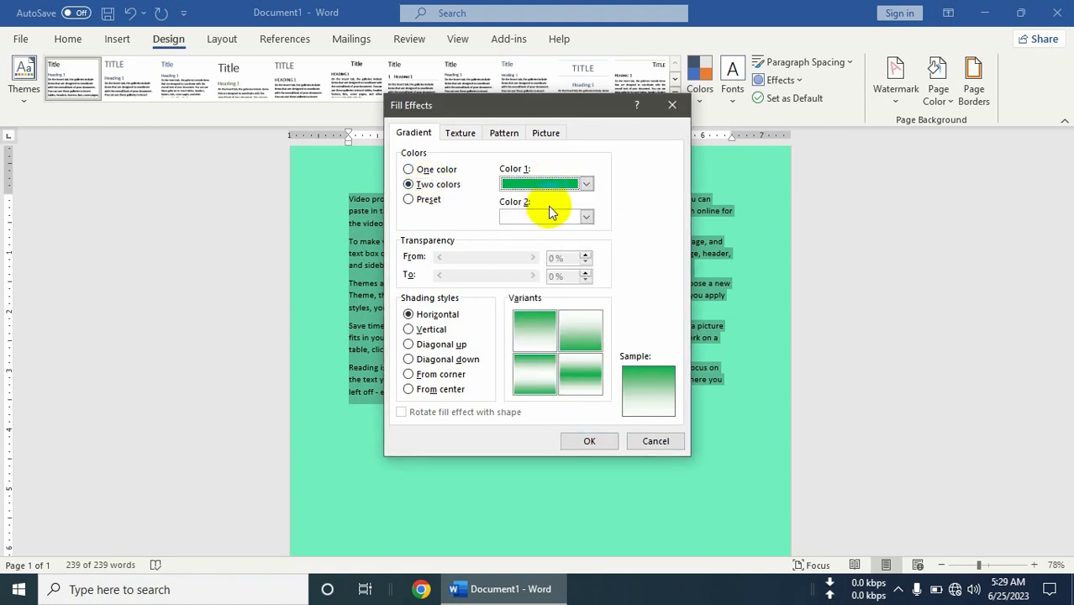
left_click(550, 217)
left_click(560, 308)
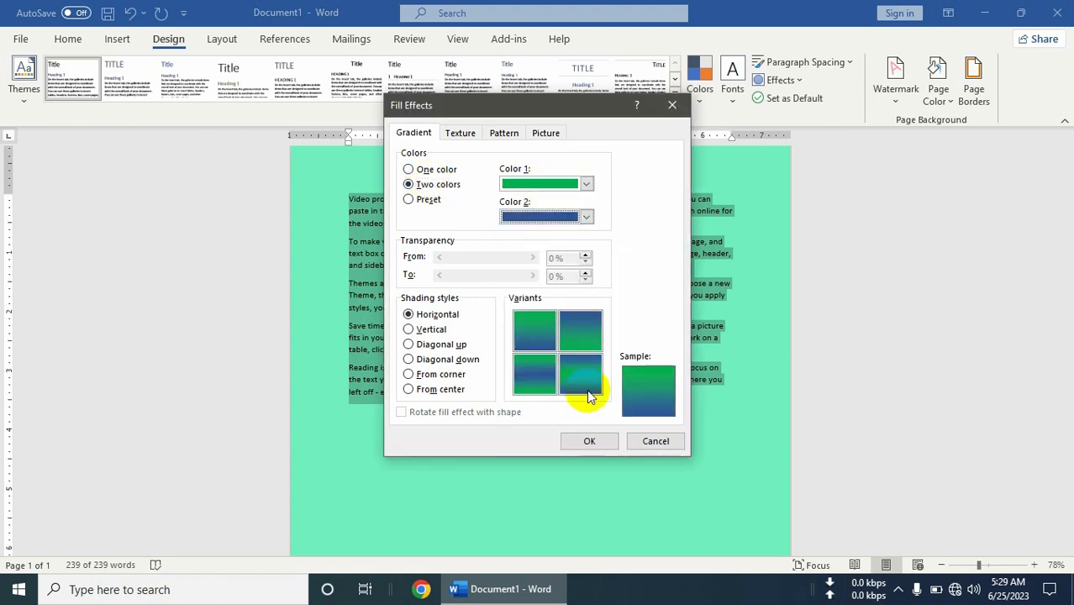
left_click(591, 438)
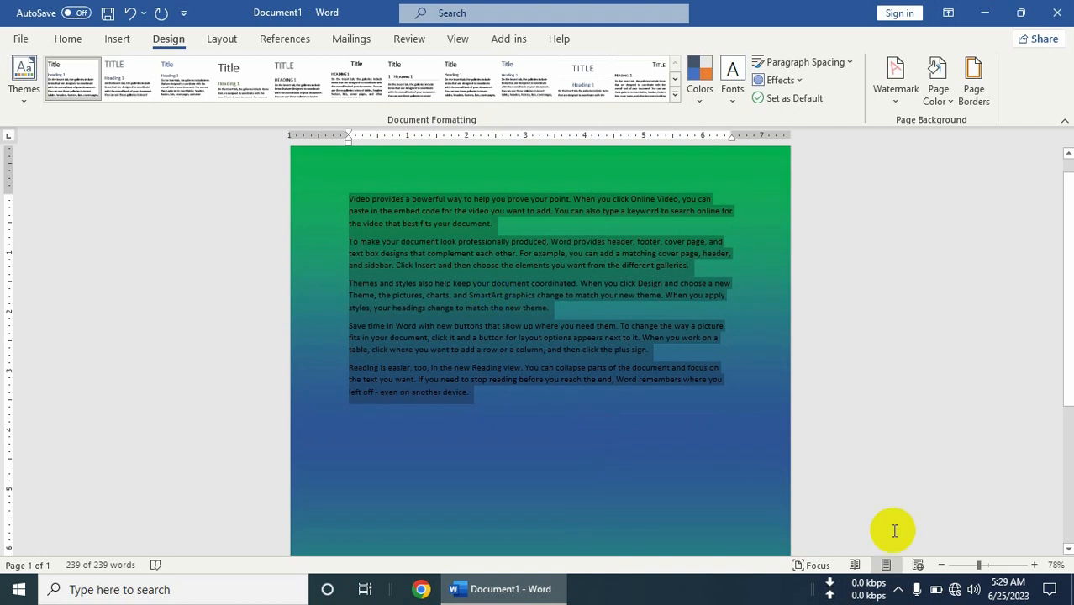
left_click(968, 566)
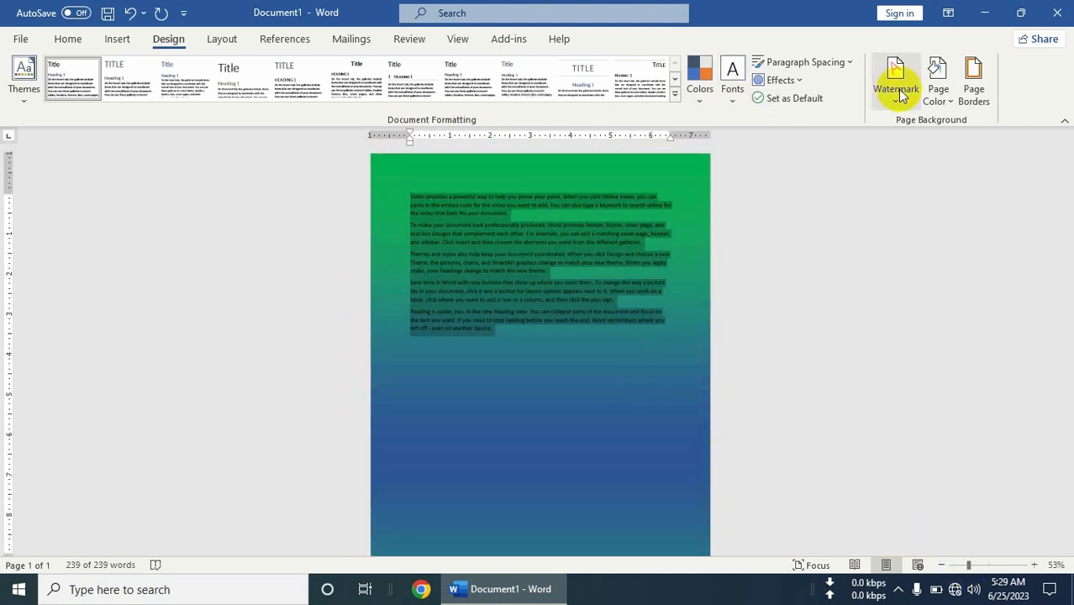
Reopen the page's fill effects and switch the gradient to one color in green.
left_click(935, 95)
left_click(957, 365)
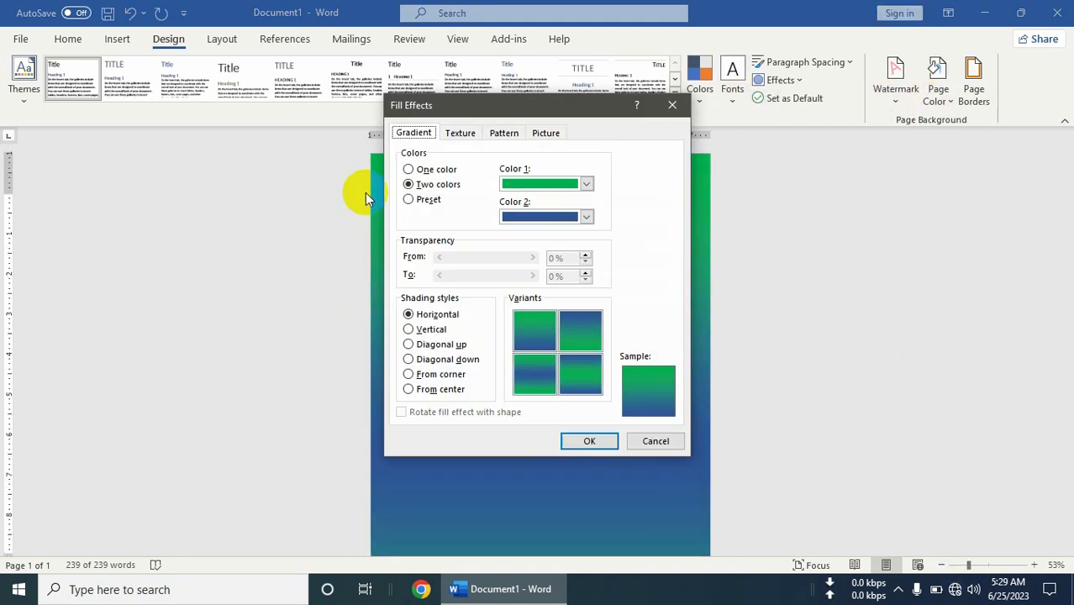
left_click(410, 170)
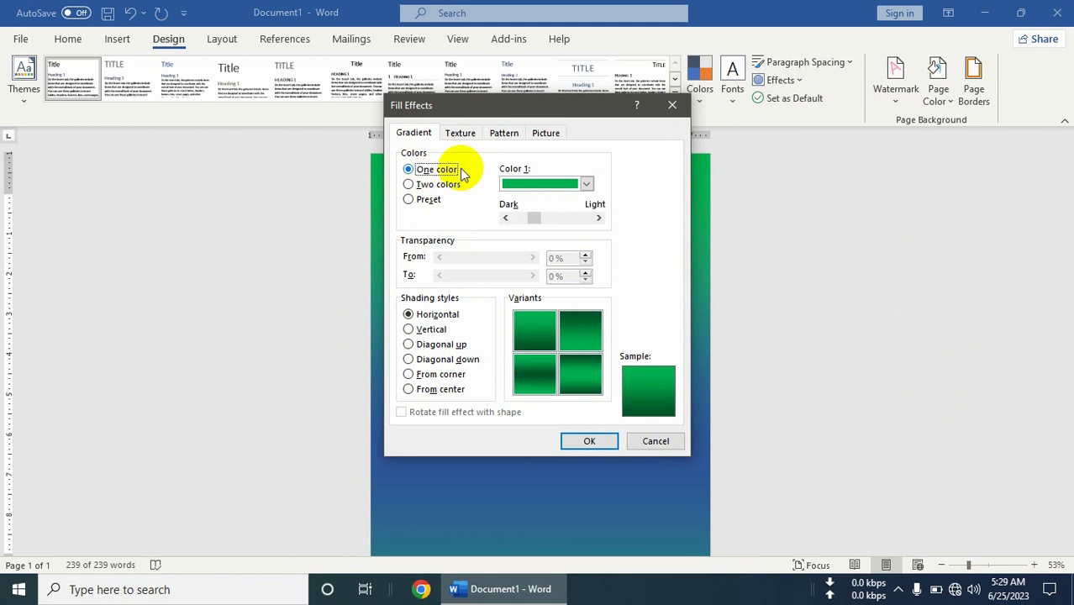
left_click(565, 184)
left_click(565, 184)
left_click(565, 184)
left_click(564, 184)
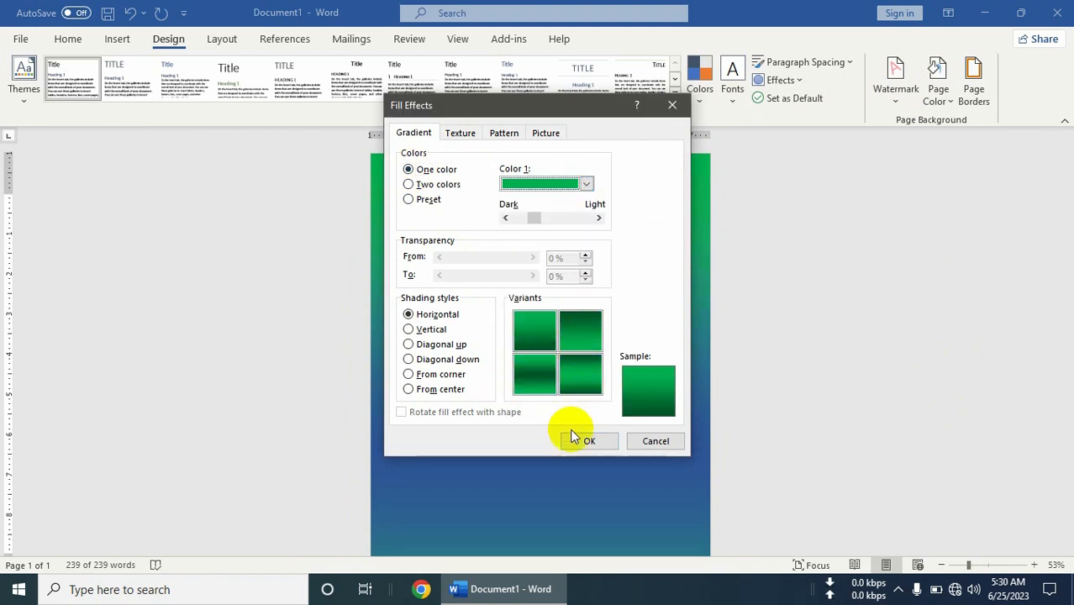
Preview the vertical, diagonal, corner and center shading styles, and apply the Diagonal up style to the page.
left_click(427, 331)
left_click(430, 346)
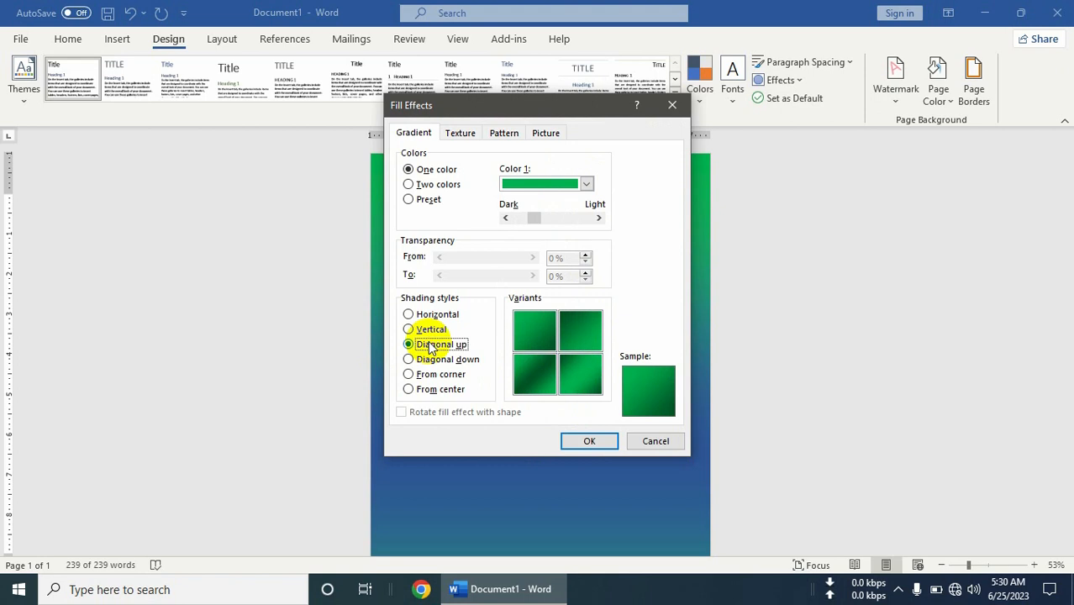
left_click(431, 359)
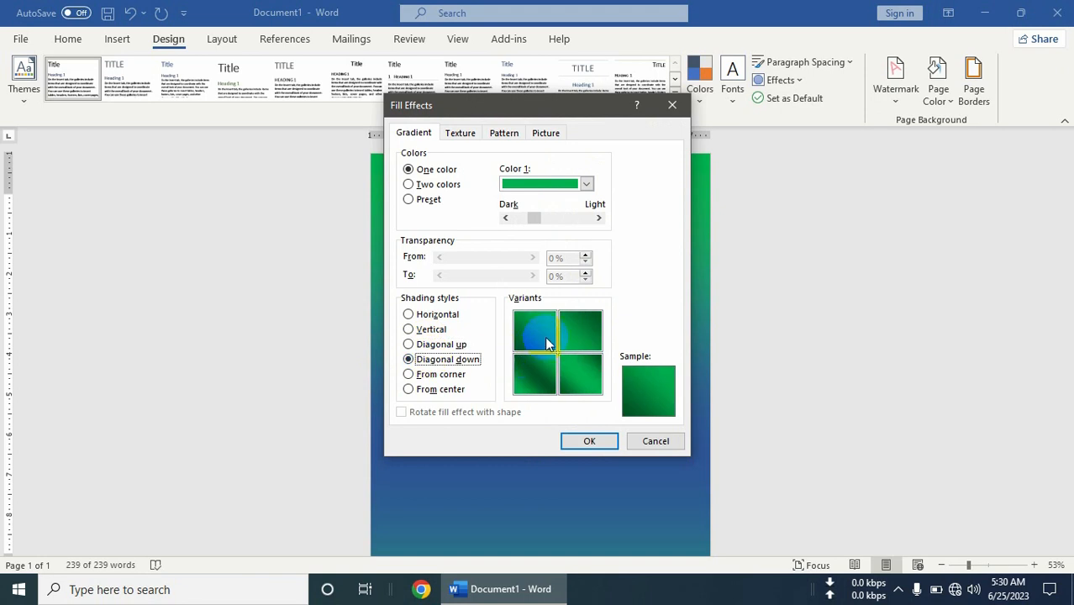
left_click(429, 374)
left_click(434, 391)
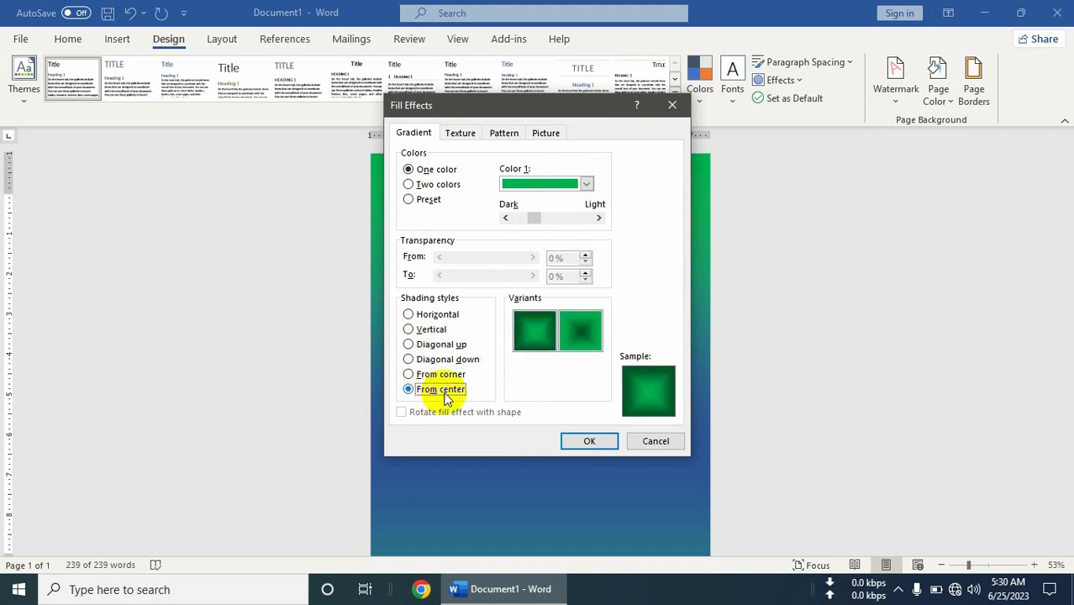
left_click(429, 345)
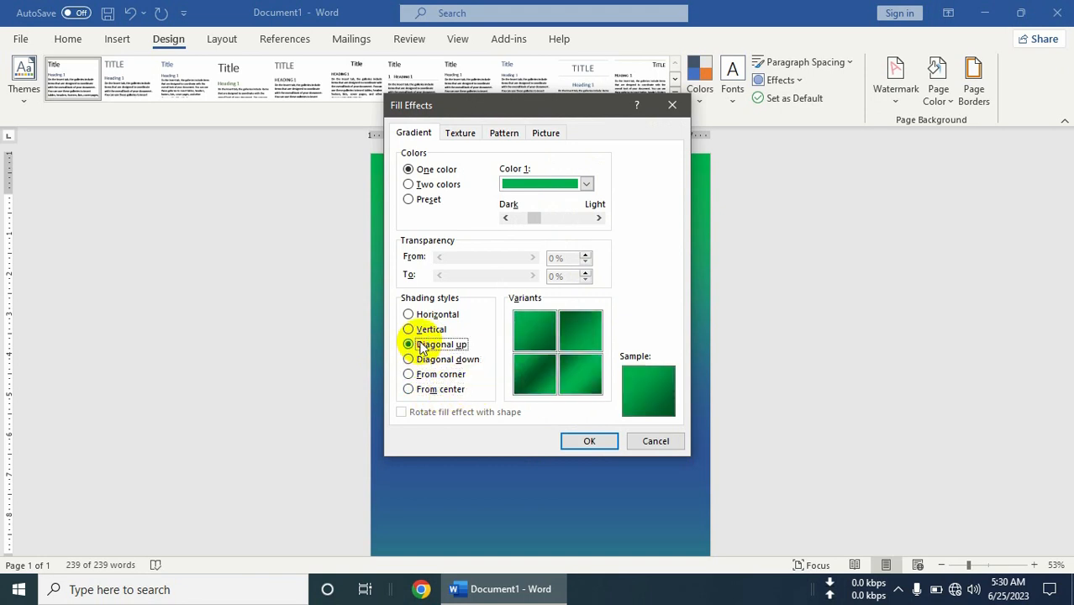
left_click(587, 441)
Change the page background to a two-color green and dark blue gradient with From corner shading.
left_click(935, 94)
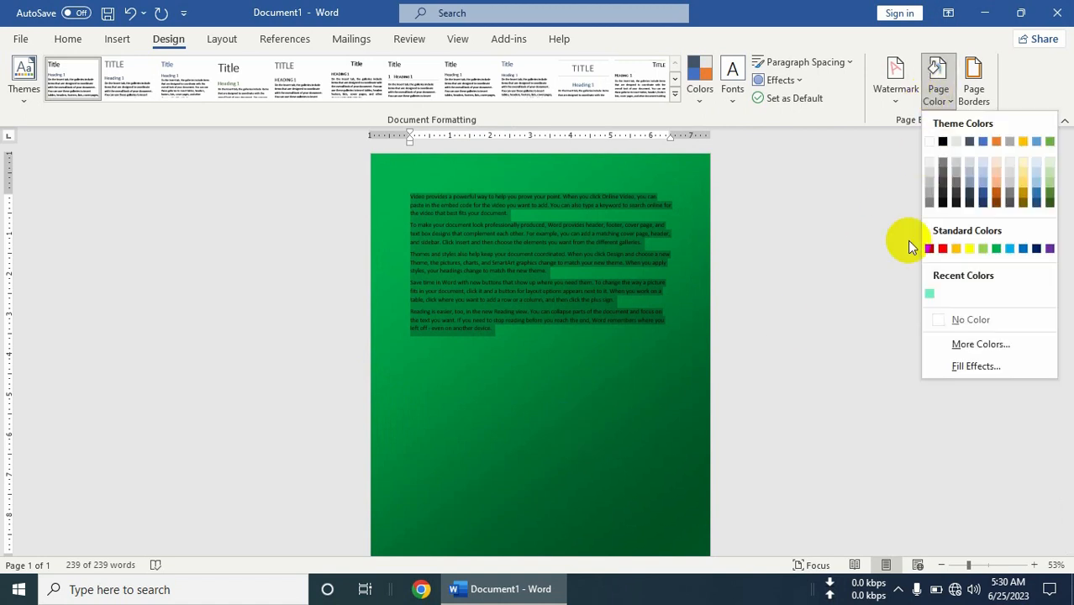
left_click(971, 370)
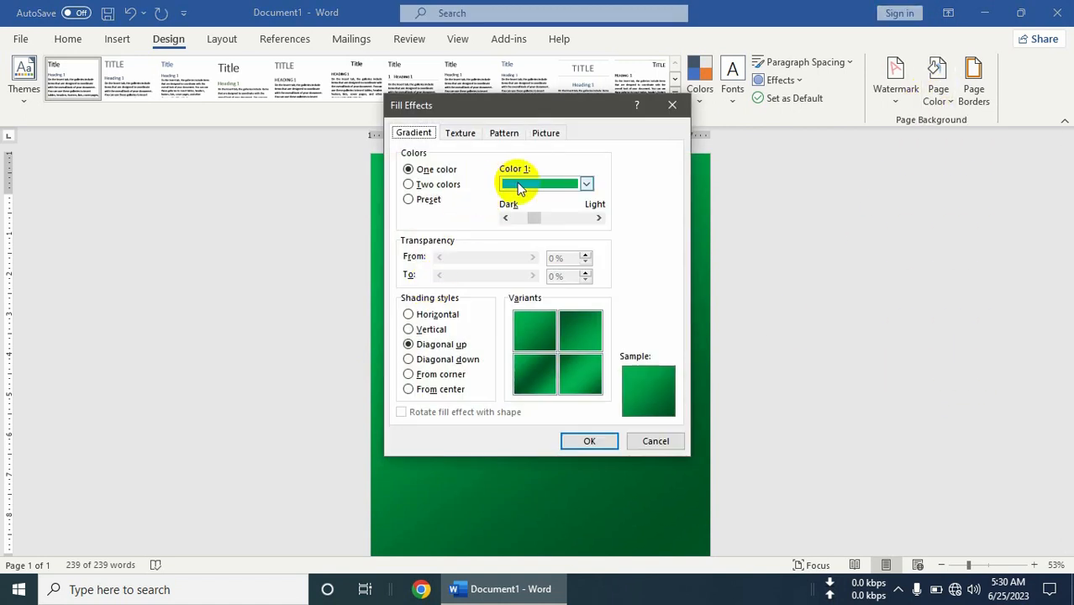
left_click(435, 184)
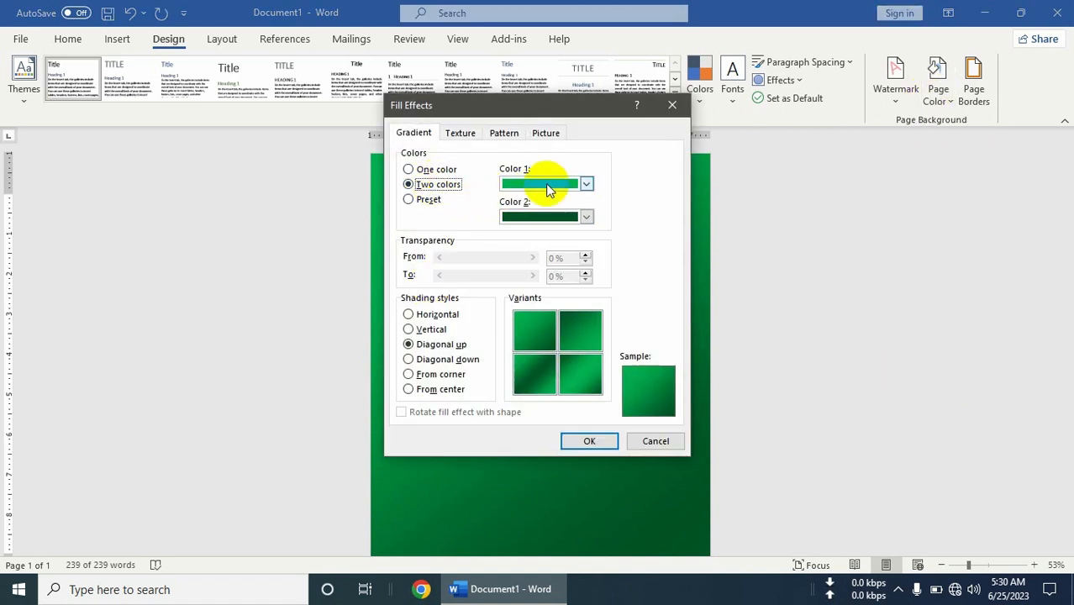
left_click(546, 215)
left_click(559, 308)
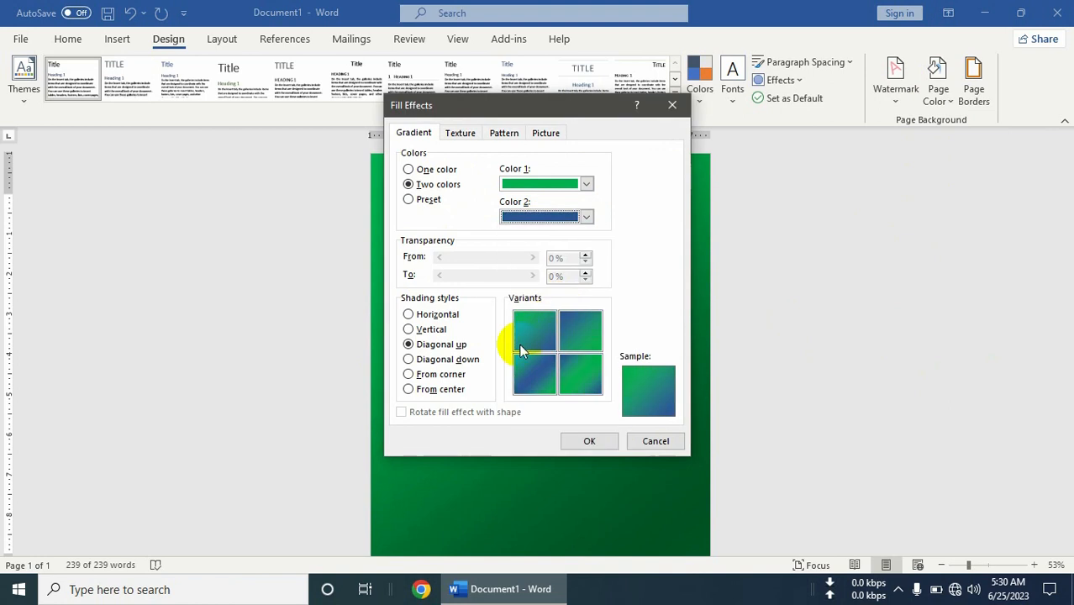
left_click(421, 377)
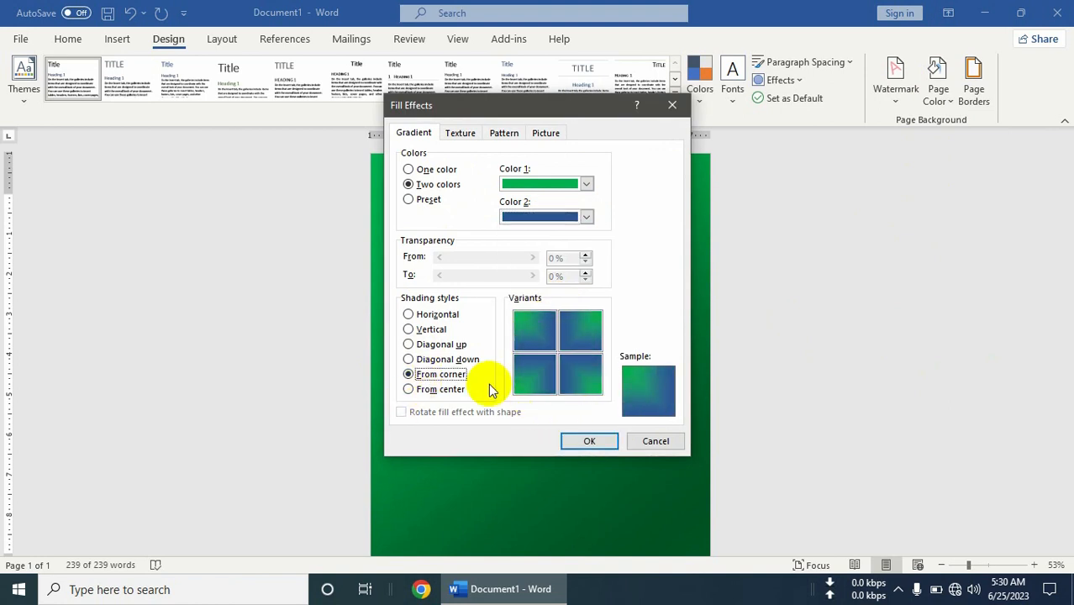
left_click(589, 437)
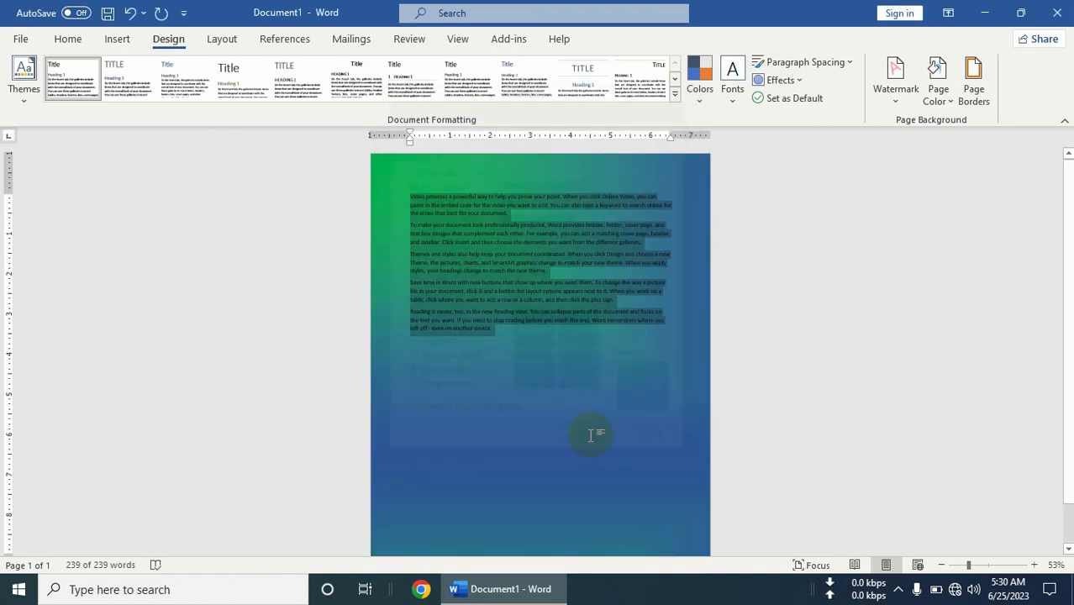
Preview the Late Sunset preset gradient, and apply the Daybreak preset with horizontal shading to the page.
left_click(937, 77)
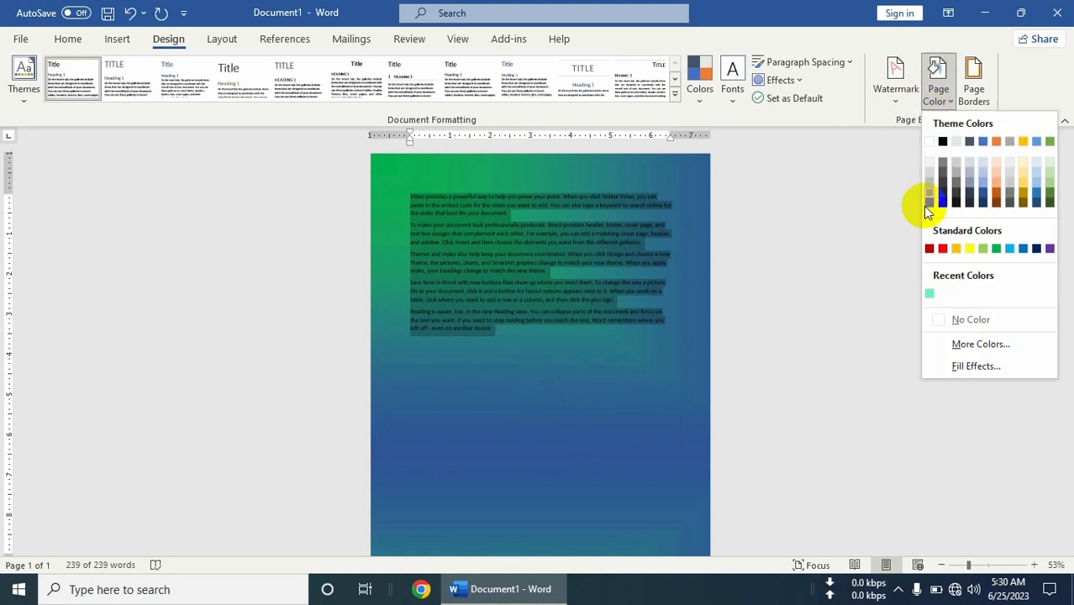
left_click(950, 369)
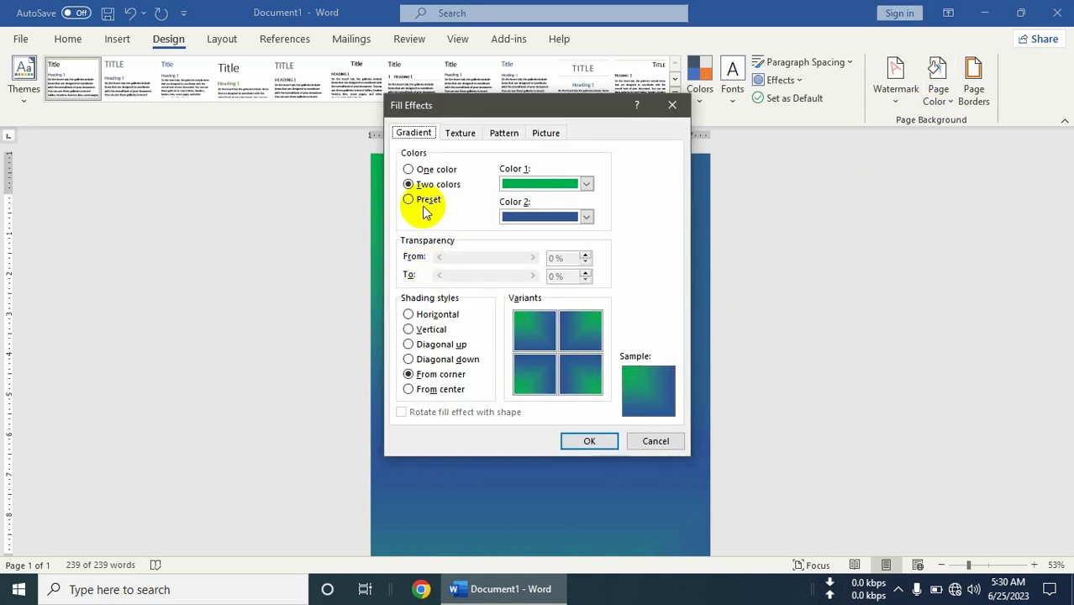
left_click(426, 203)
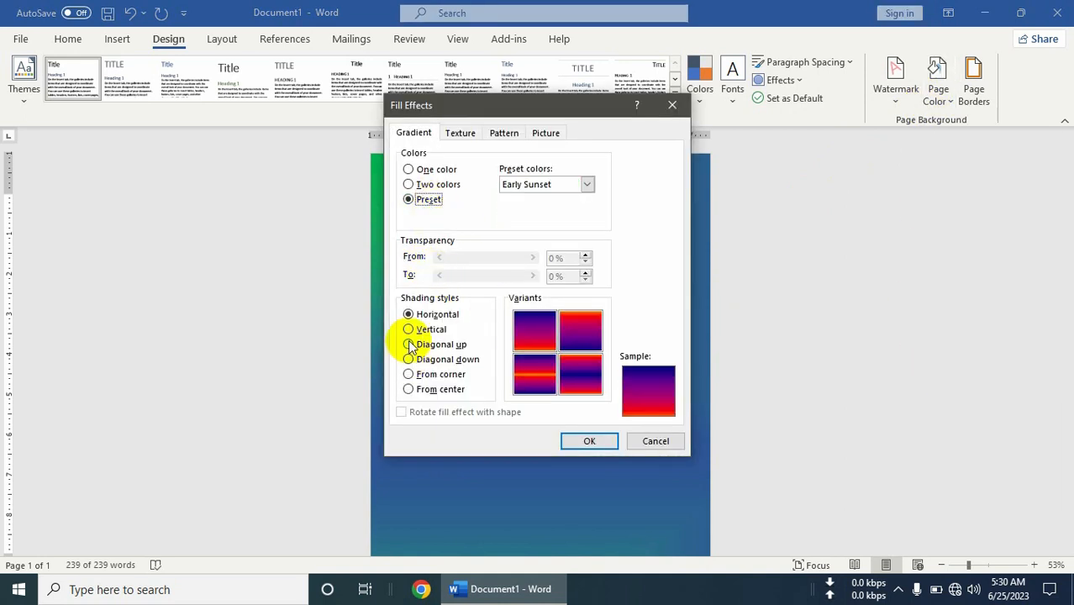
left_click(586, 184)
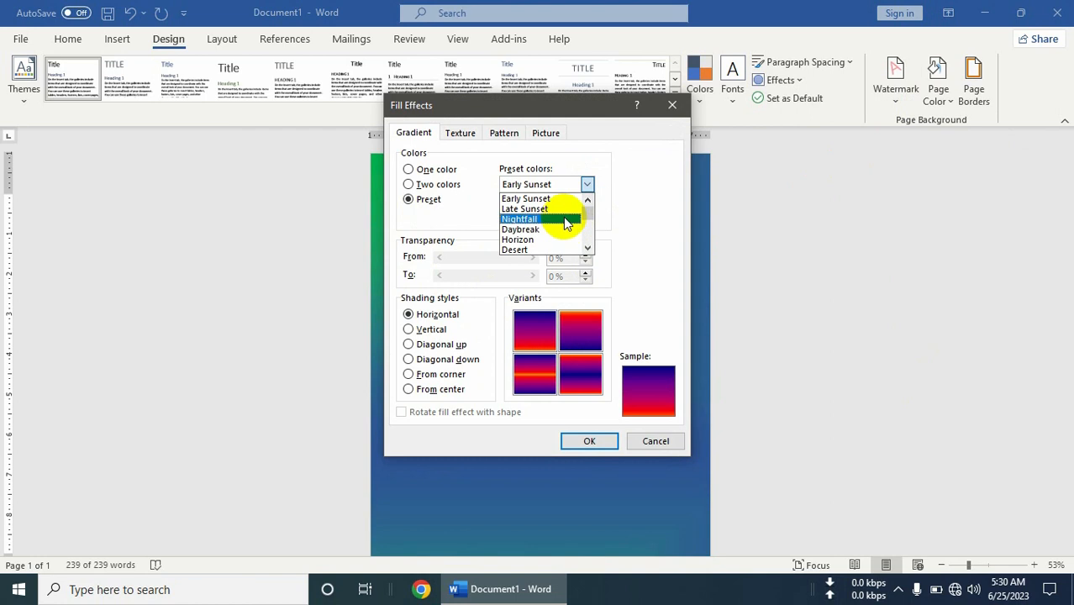
left_click(562, 208)
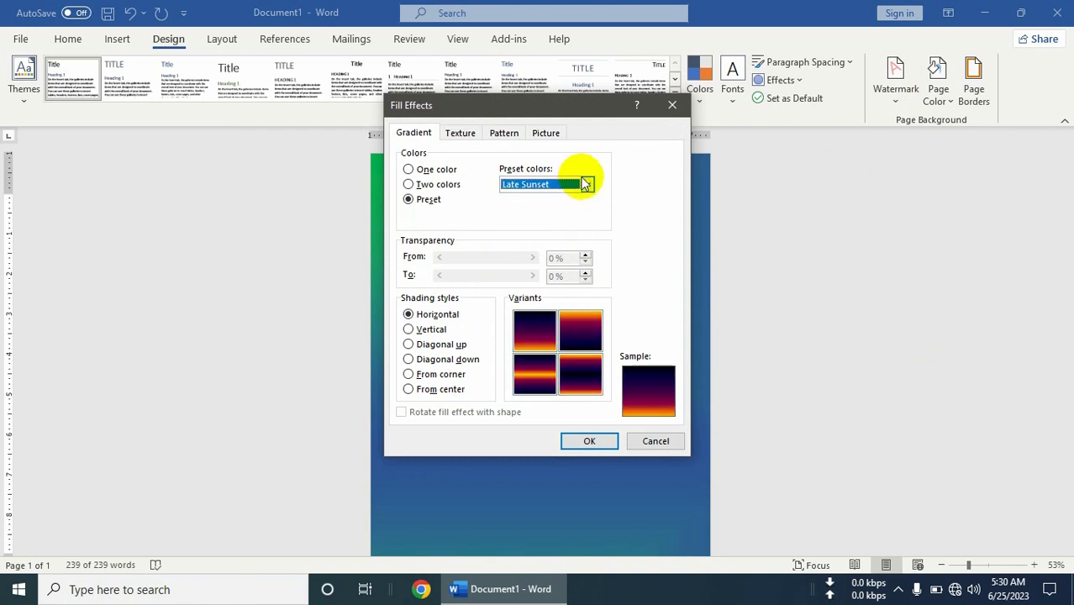
left_click(587, 185)
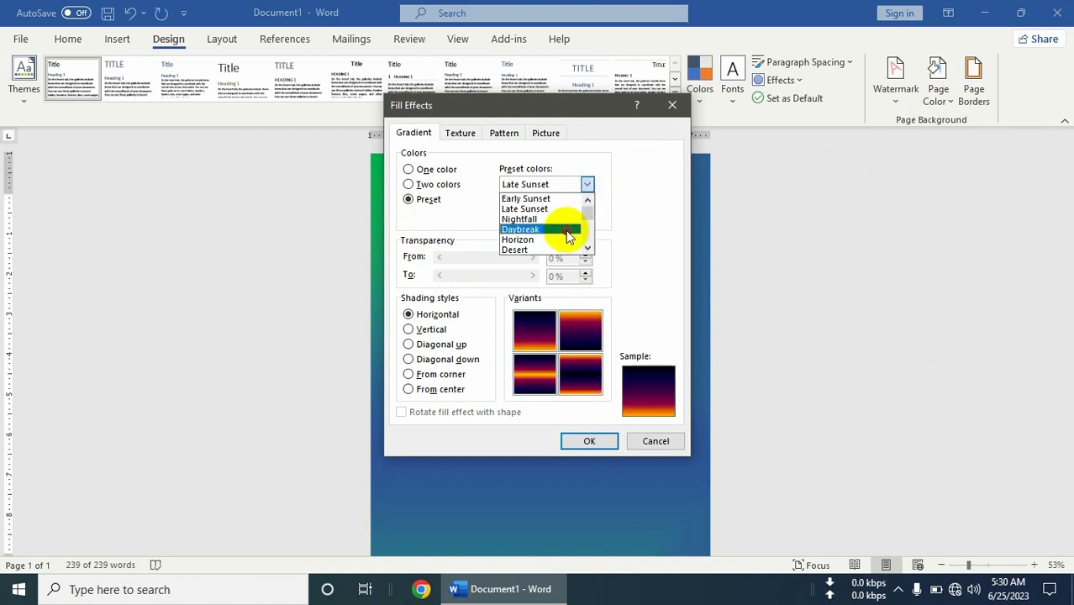
left_click(568, 230)
left_click(579, 442)
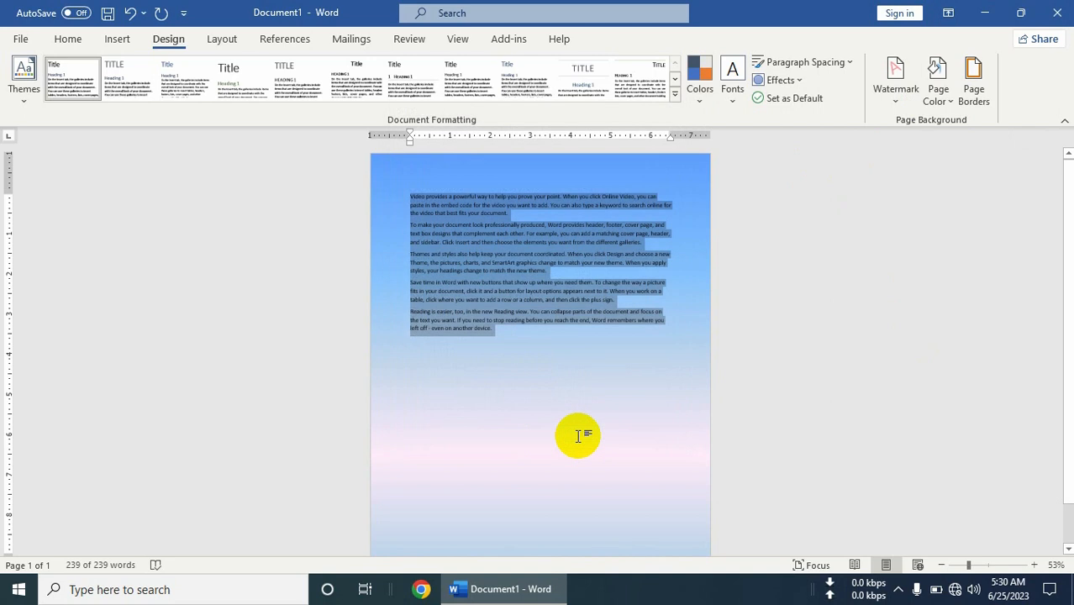
Preview the White marble texture, and apply the Newsprint texture to the page background.
left_click(940, 90)
left_click(952, 366)
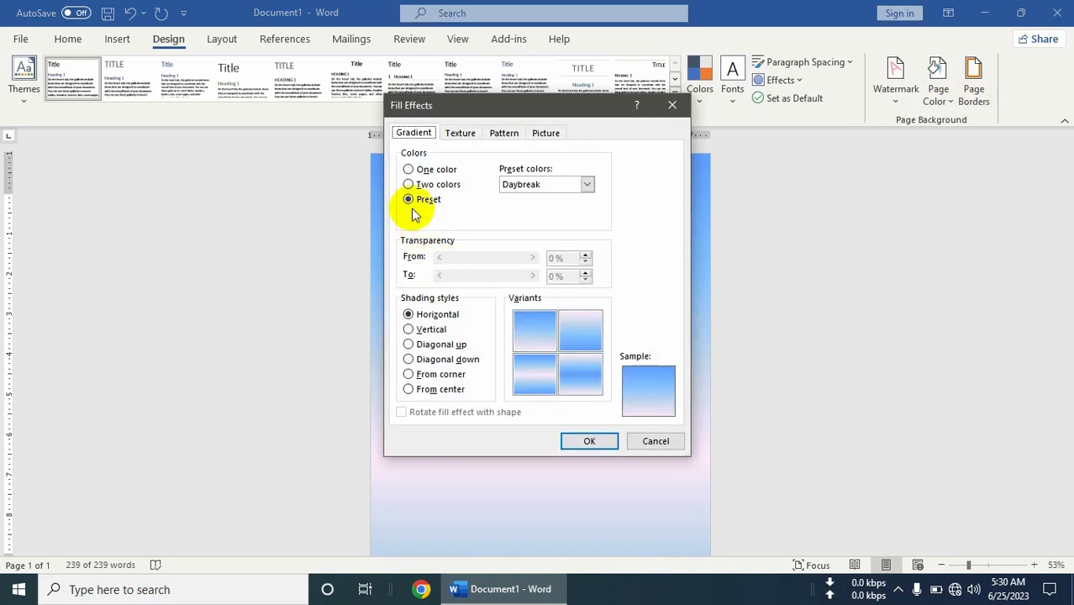
left_click(451, 135)
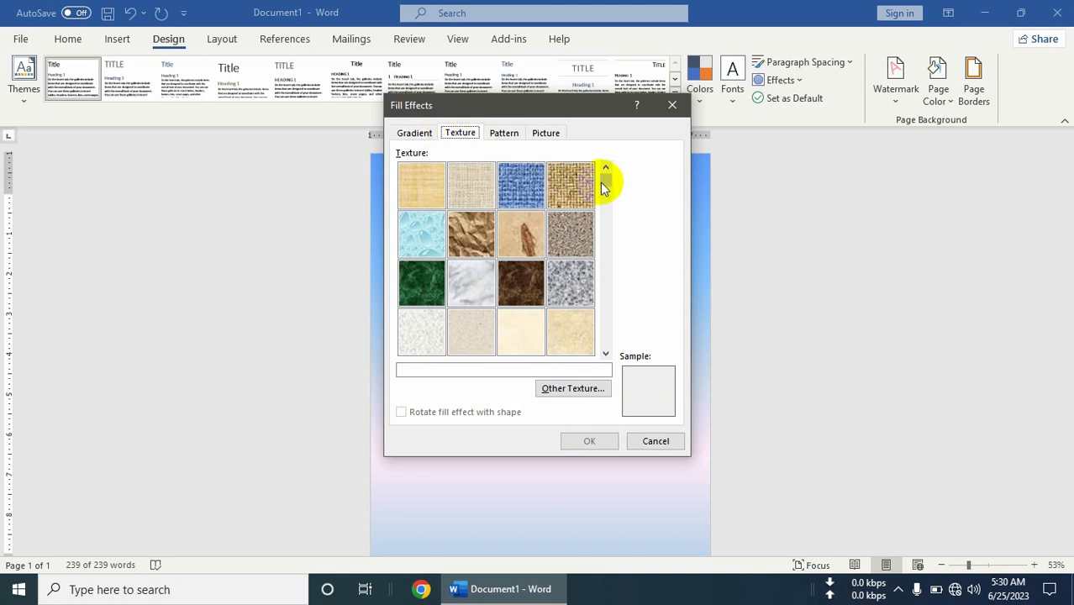
left_click_drag(610, 183, 607, 247)
left_click(477, 235)
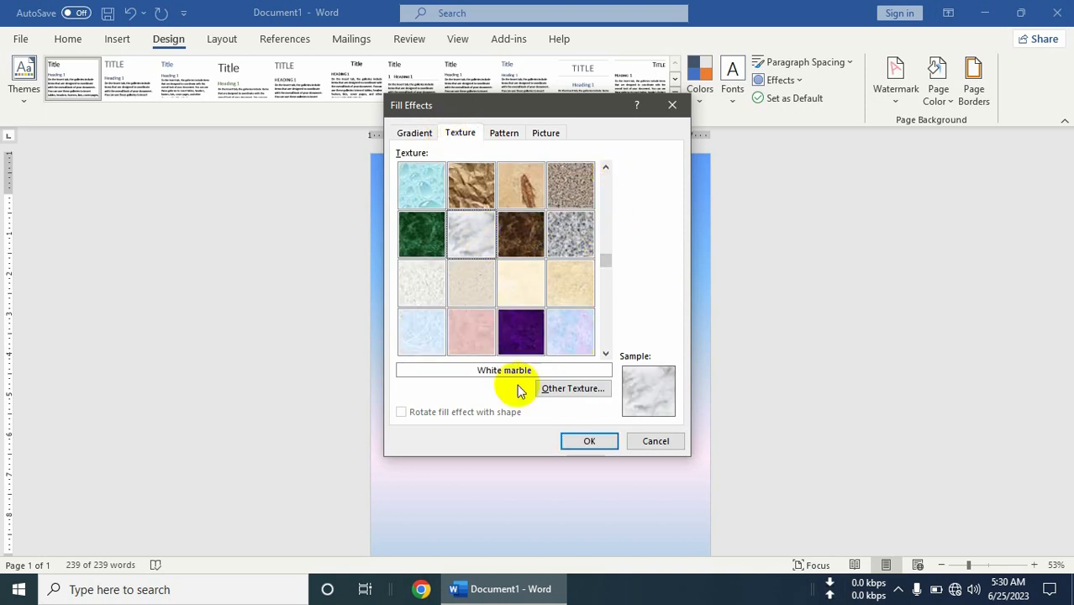
left_click(415, 278)
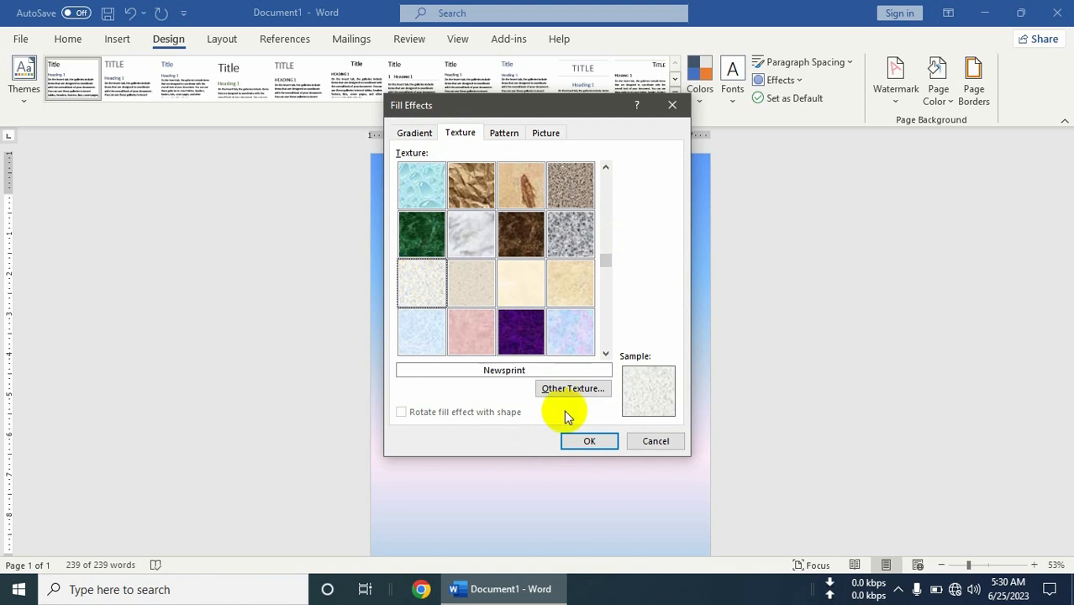
left_click(584, 440)
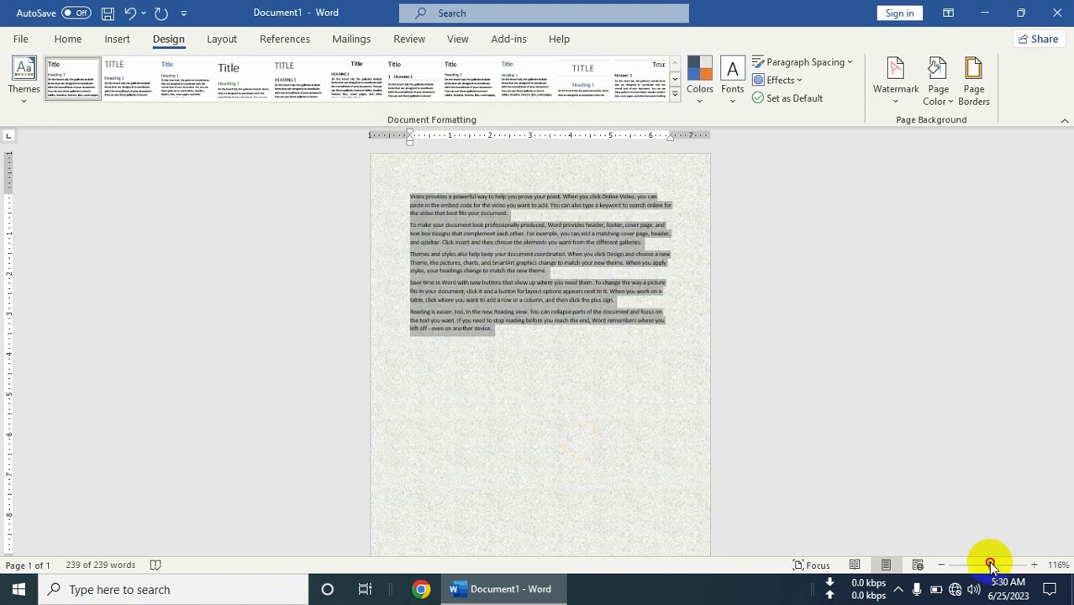
scroll(664, 220, "up", 2)
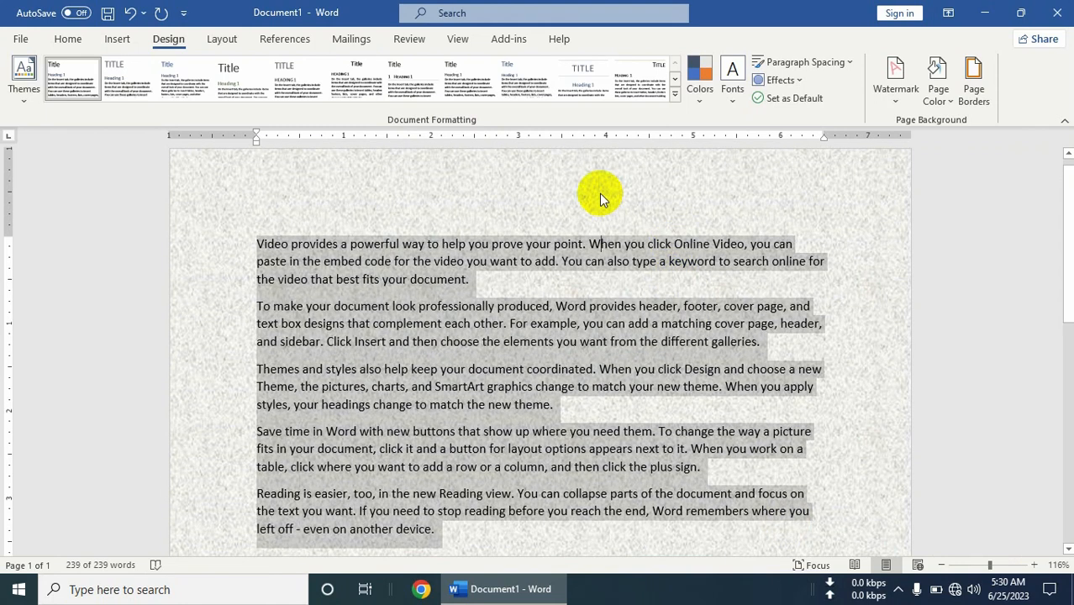
left_click(600, 193)
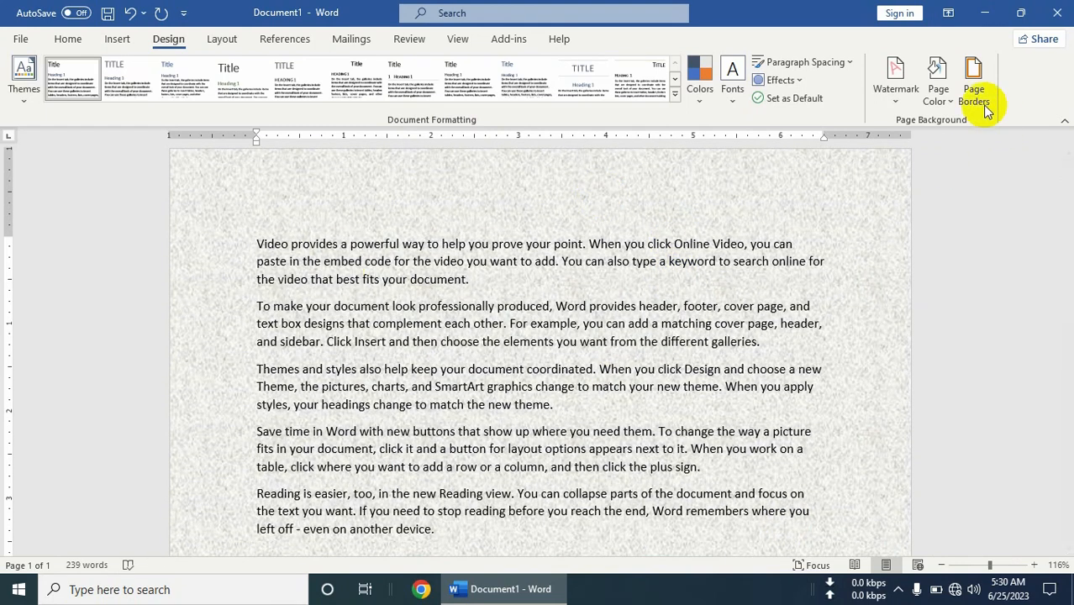
Change the page background to the Granite texture.
left_click(940, 92)
left_click(960, 370)
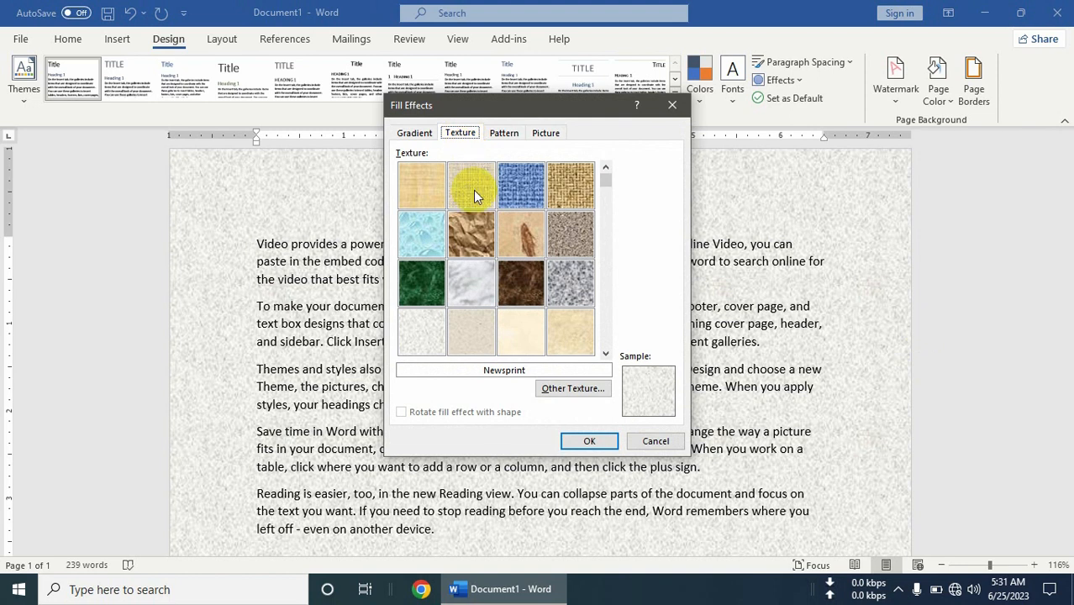
left_click(443, 250)
left_click(455, 289)
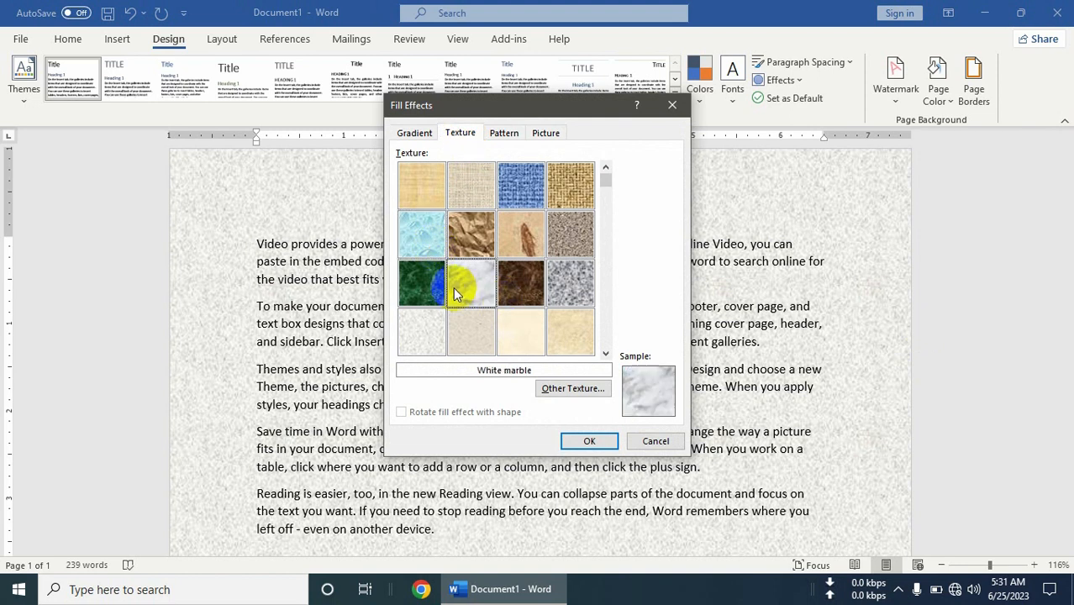
left_click(569, 296)
left_click(580, 440)
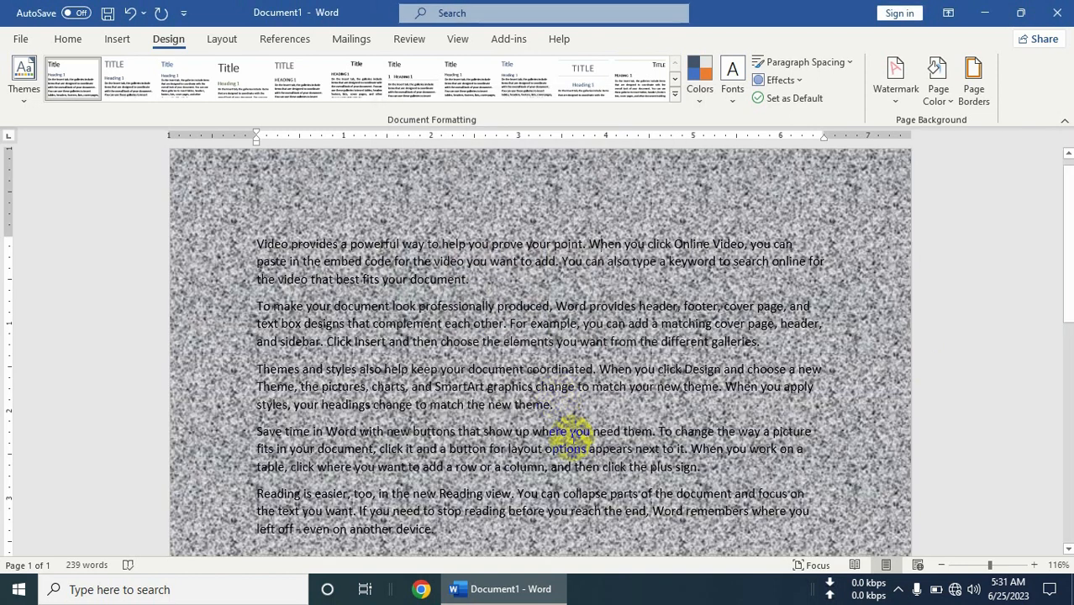
Change the page background to the light beige woven fabric texture.
left_click(943, 99)
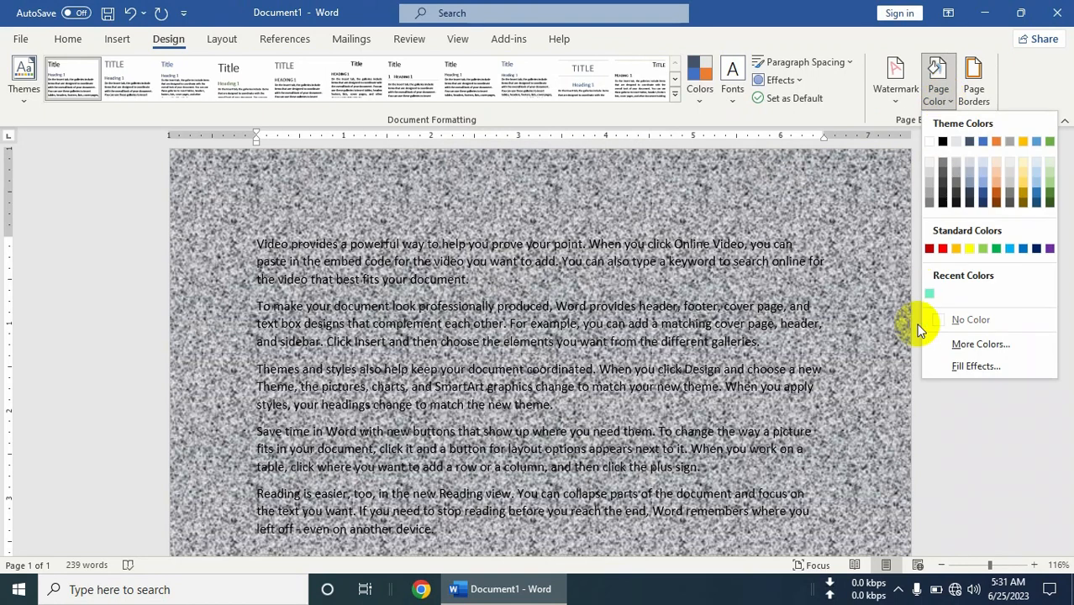
left_click(935, 362)
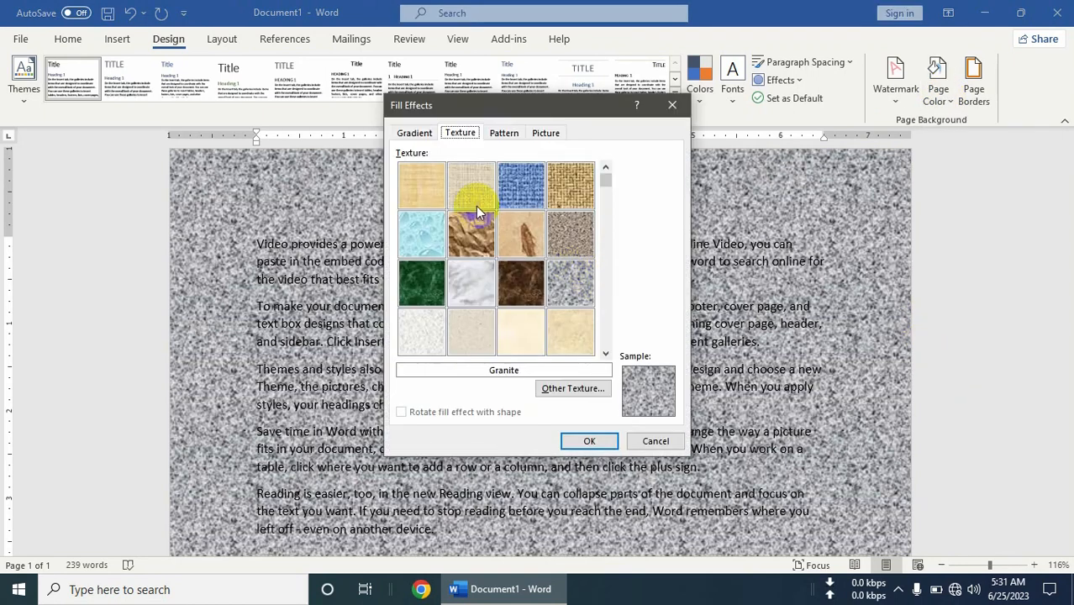
left_click(472, 187)
left_click(579, 441)
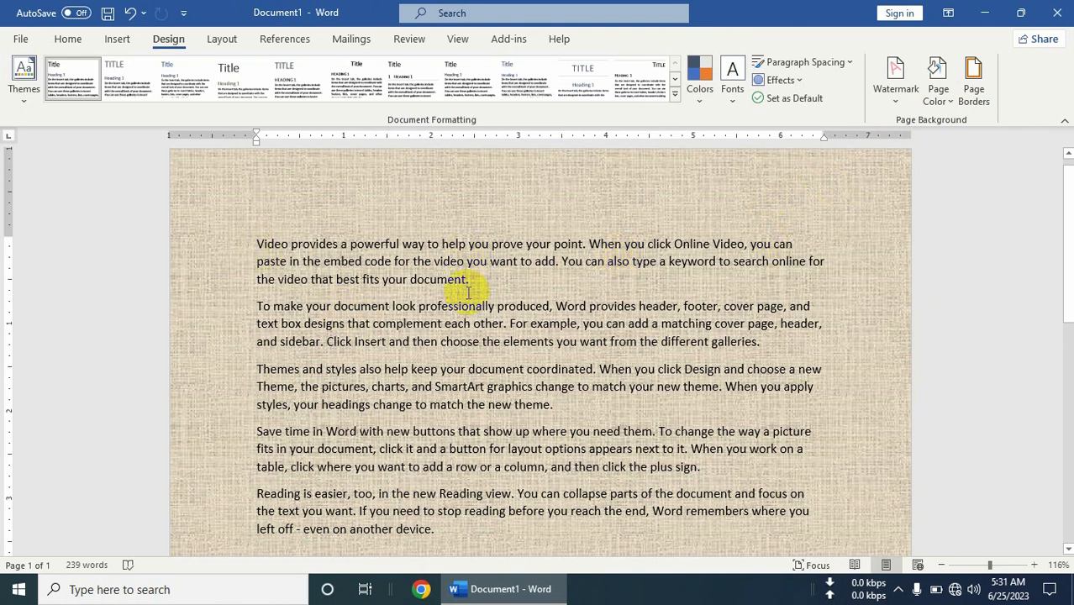
Fill the page background with the Diagonal brick pattern using a green foreground color.
left_click(939, 97)
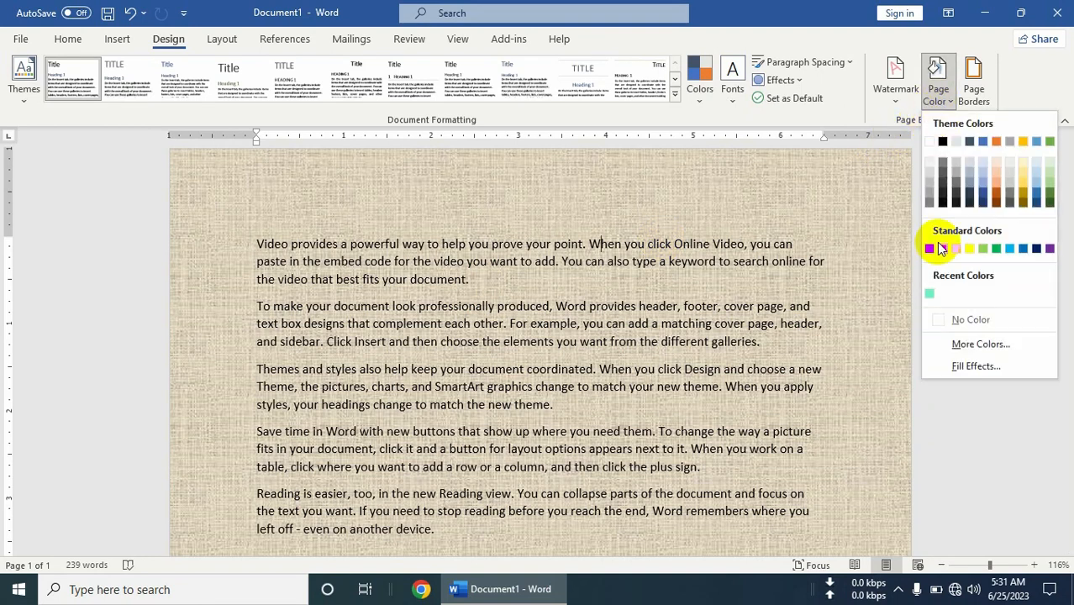
left_click(968, 366)
left_click(505, 135)
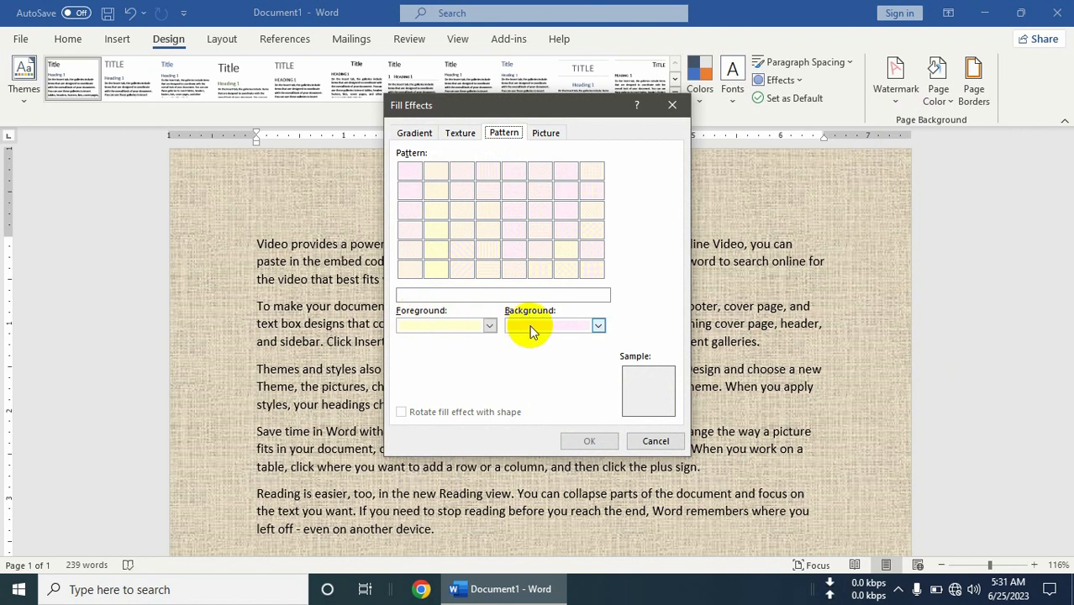
left_click(452, 324)
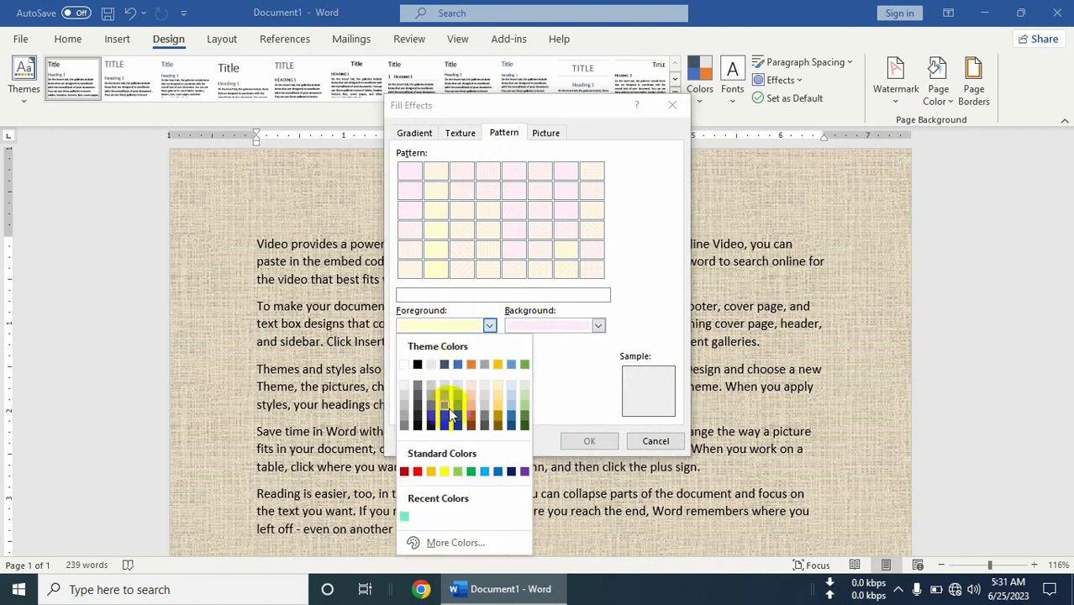
left_click(471, 472)
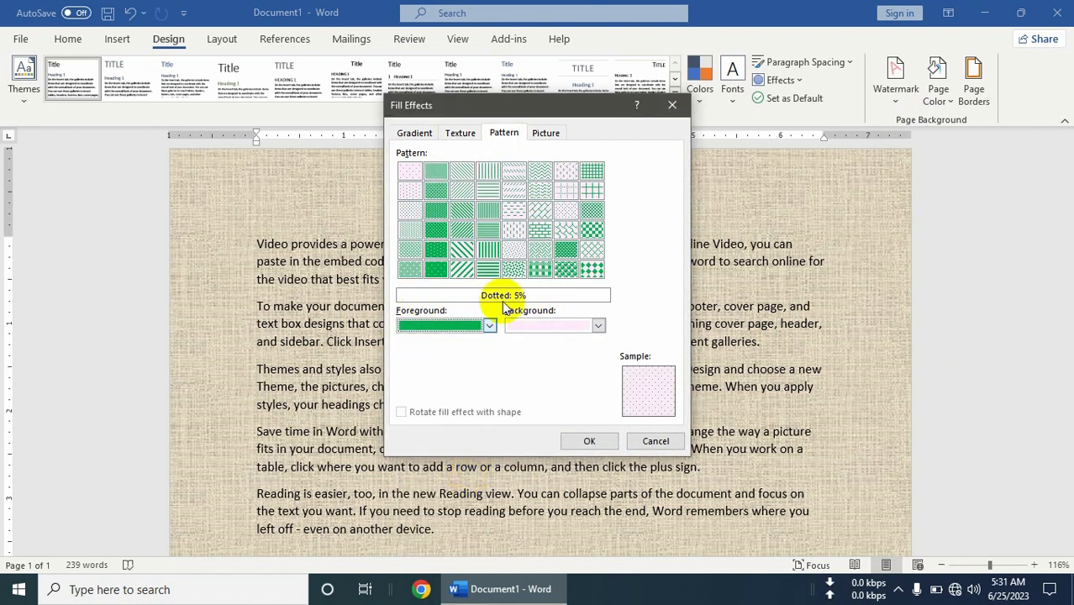
left_click(542, 231)
left_click(539, 210)
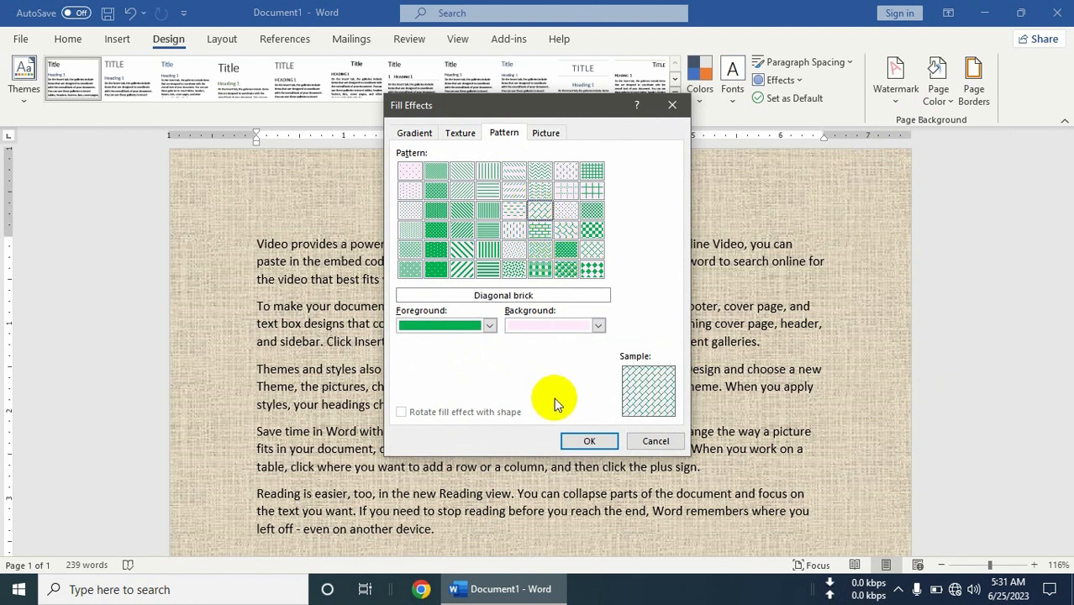
left_click(588, 441)
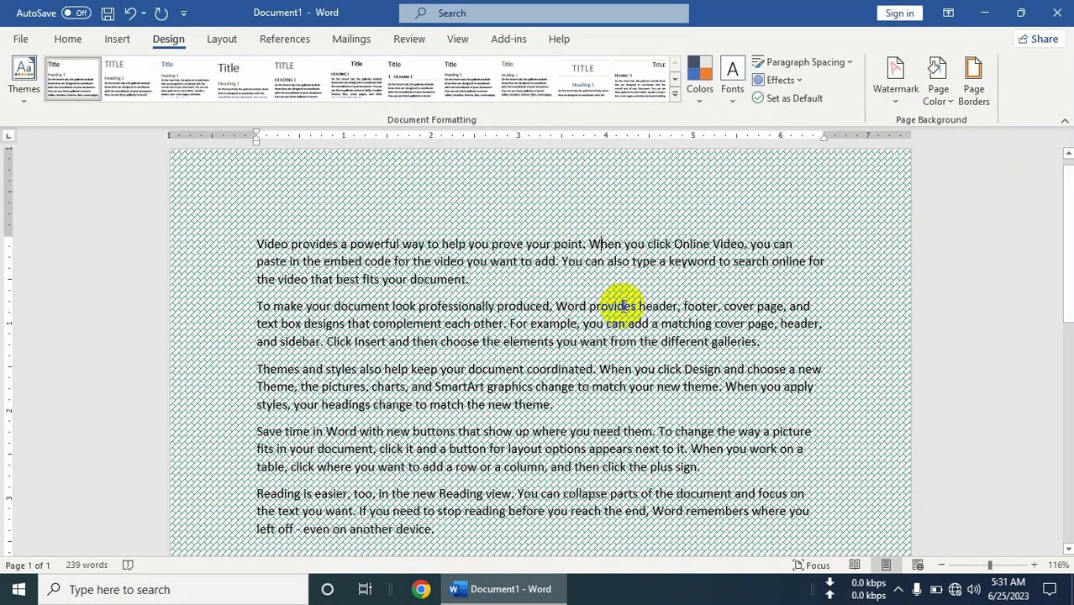
Reopen the page's pattern fill, try a blue background color, and set the pattern background to white.
left_click(937, 92)
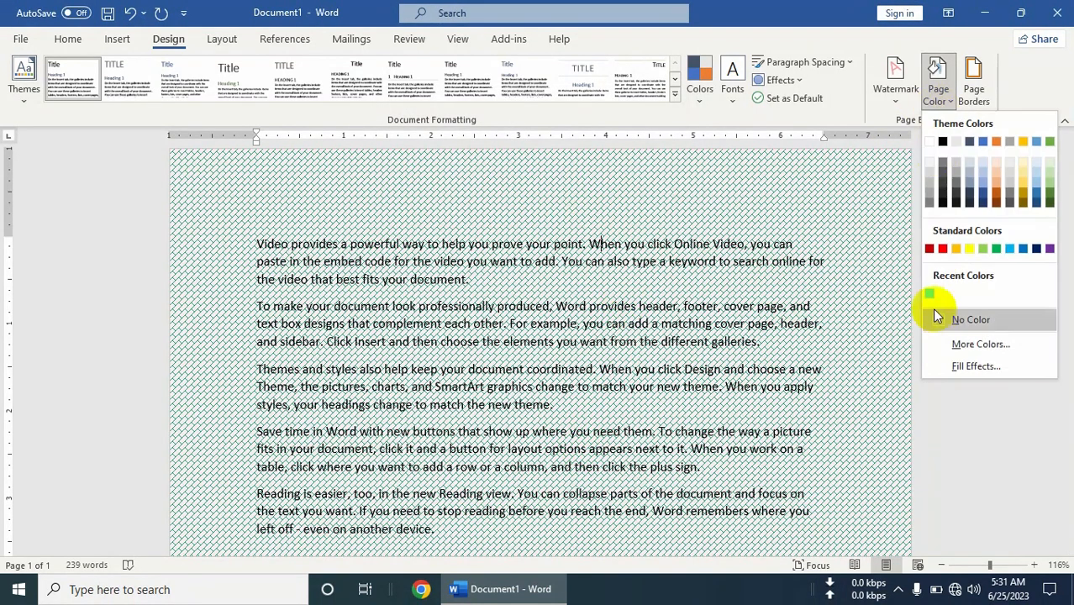
left_click(961, 367)
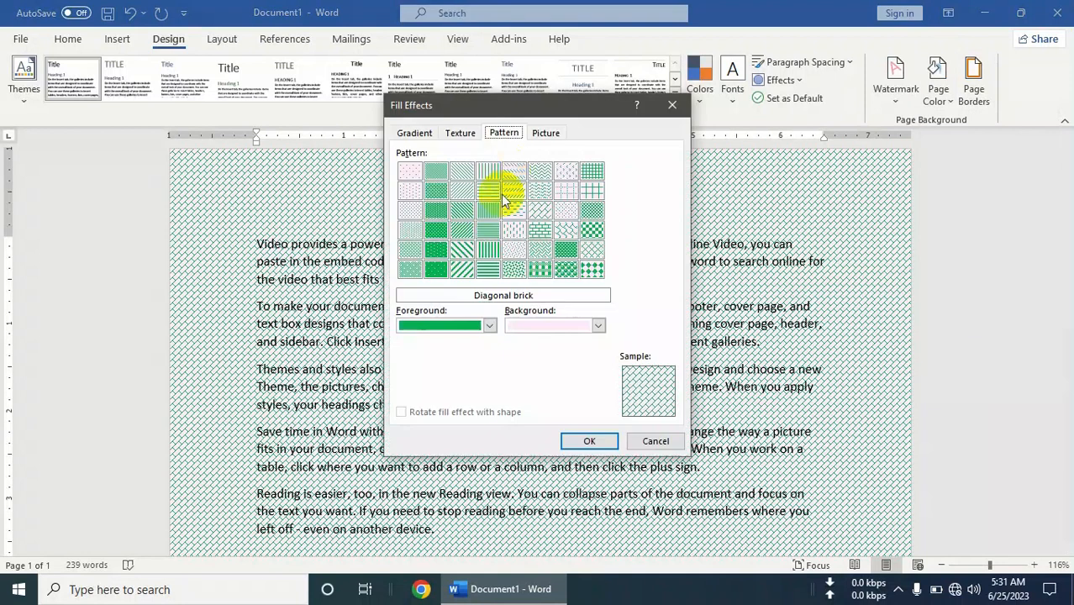
left_click(523, 325)
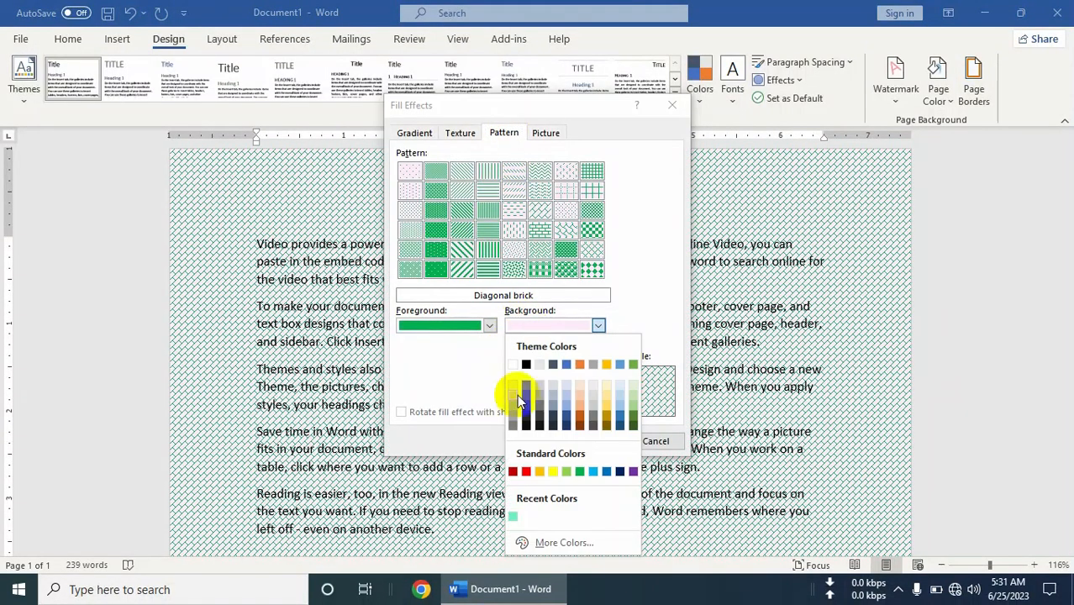
left_click(622, 415)
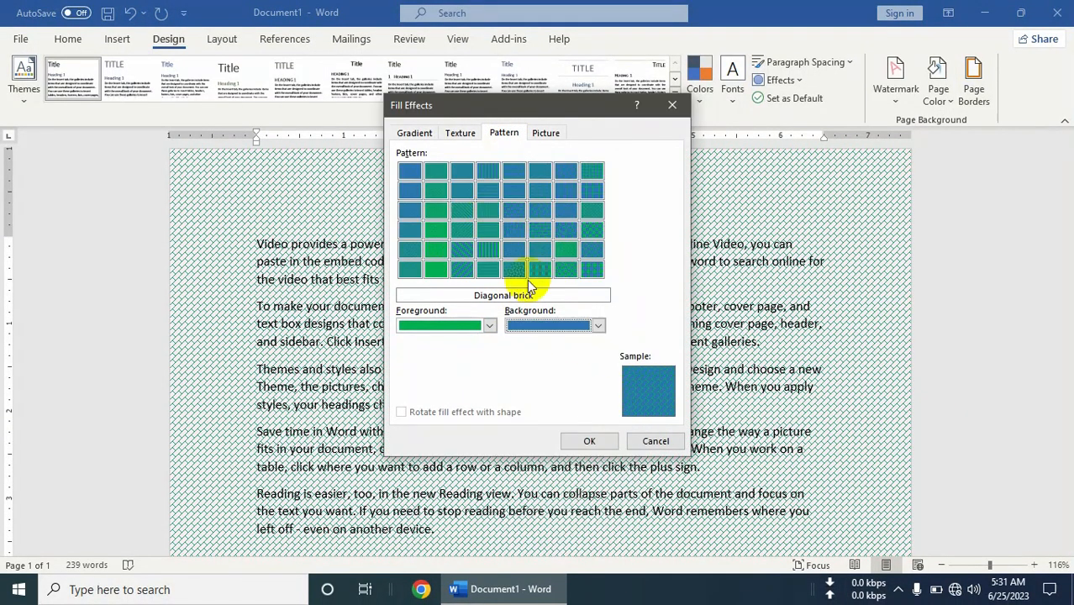
left_click(591, 330)
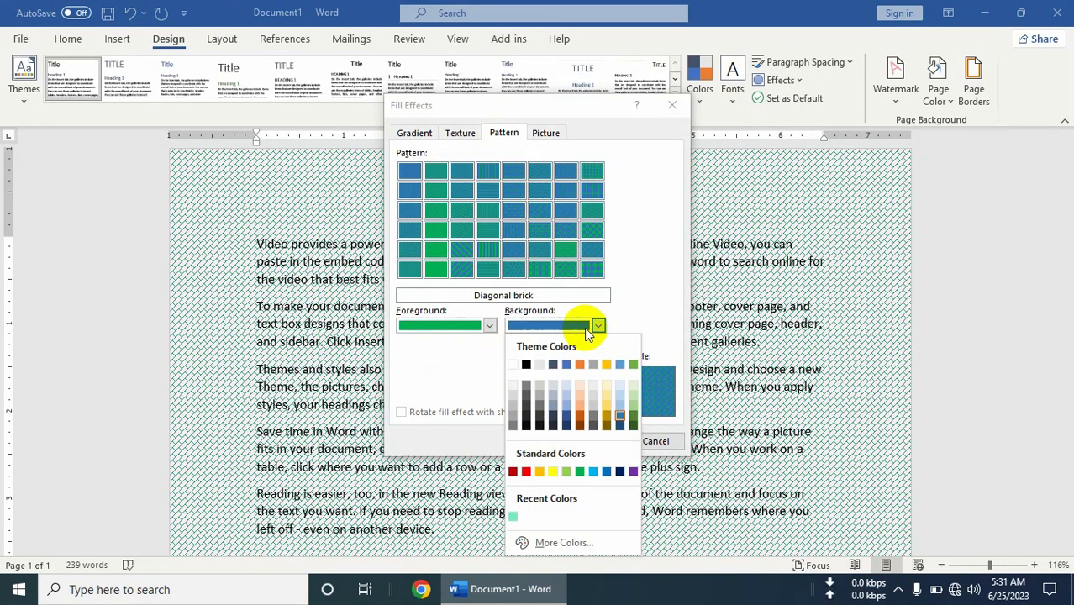
left_click(511, 364)
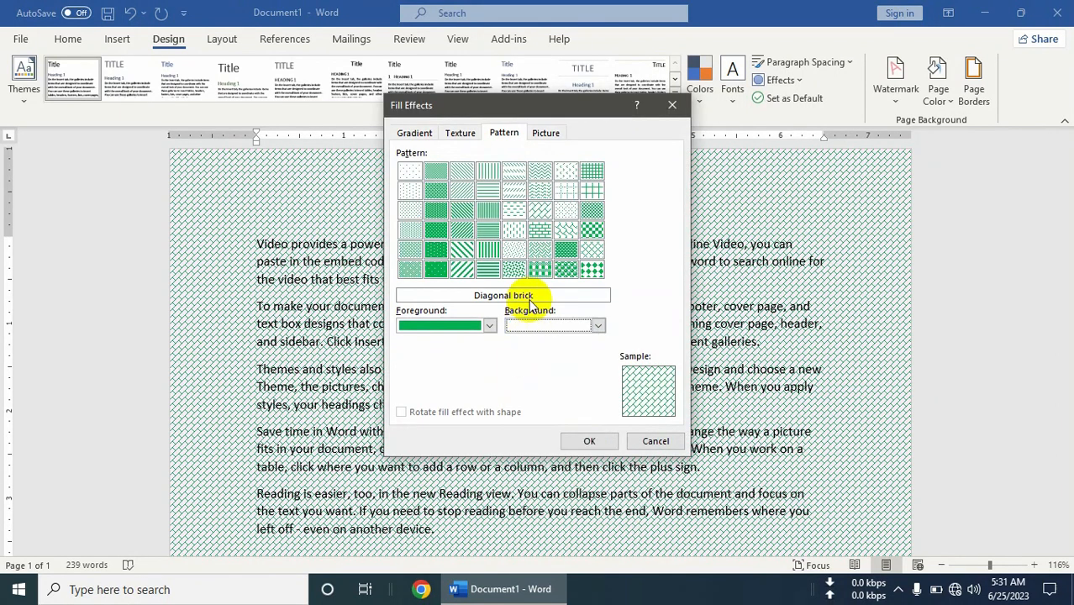
Set the pattern foreground to blue, preview the alternating vertical lines and Divot patterns, and apply the Dotted: 5% pattern to the page.
left_click(485, 325)
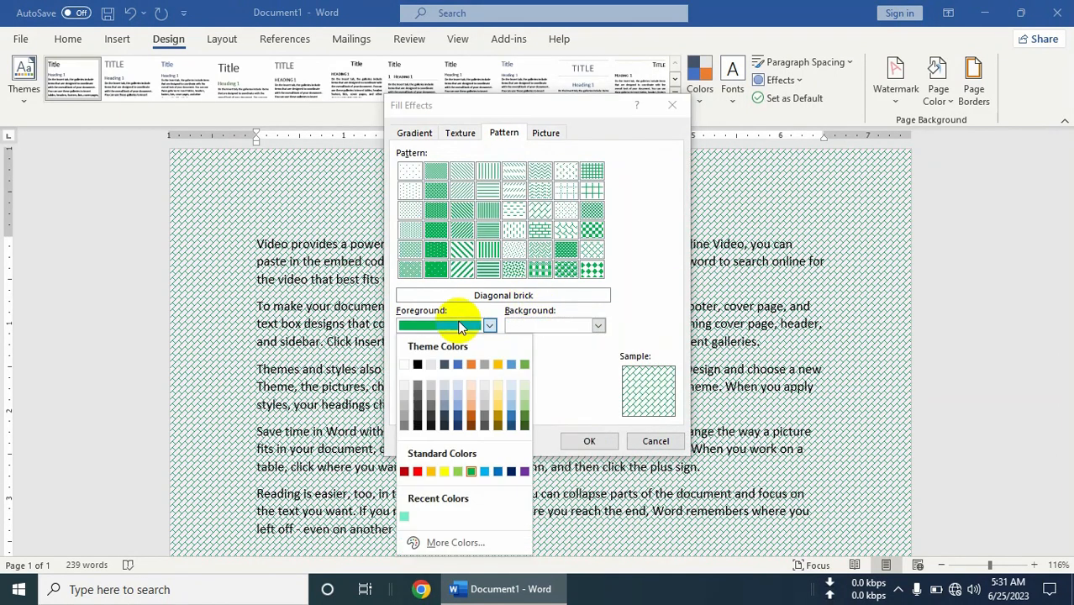
left_click(512, 419)
left_click(514, 230)
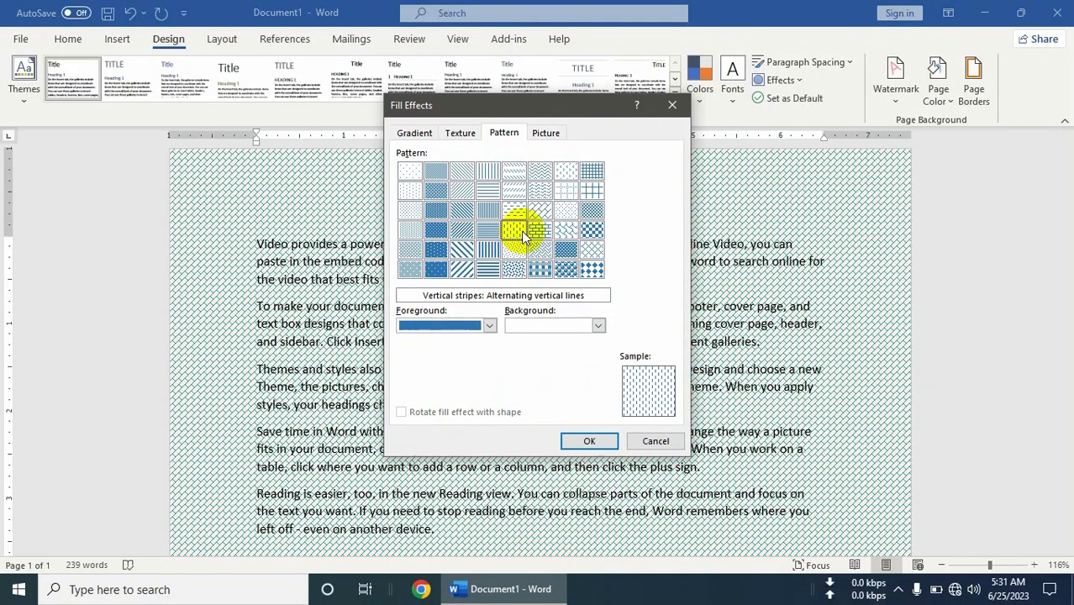
left_click(563, 172)
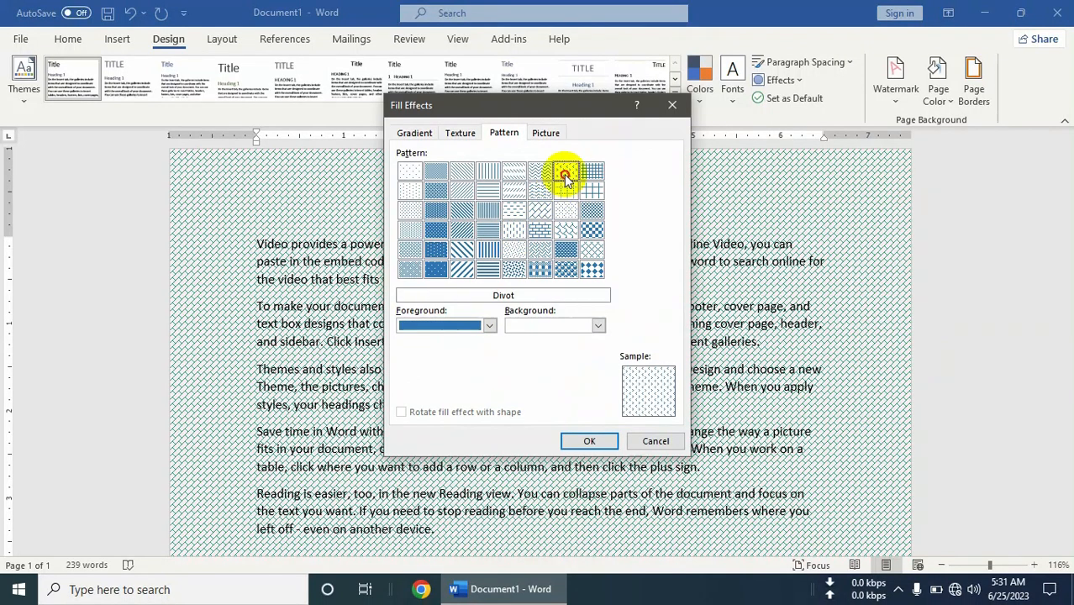
left_click(409, 175)
left_click(591, 440)
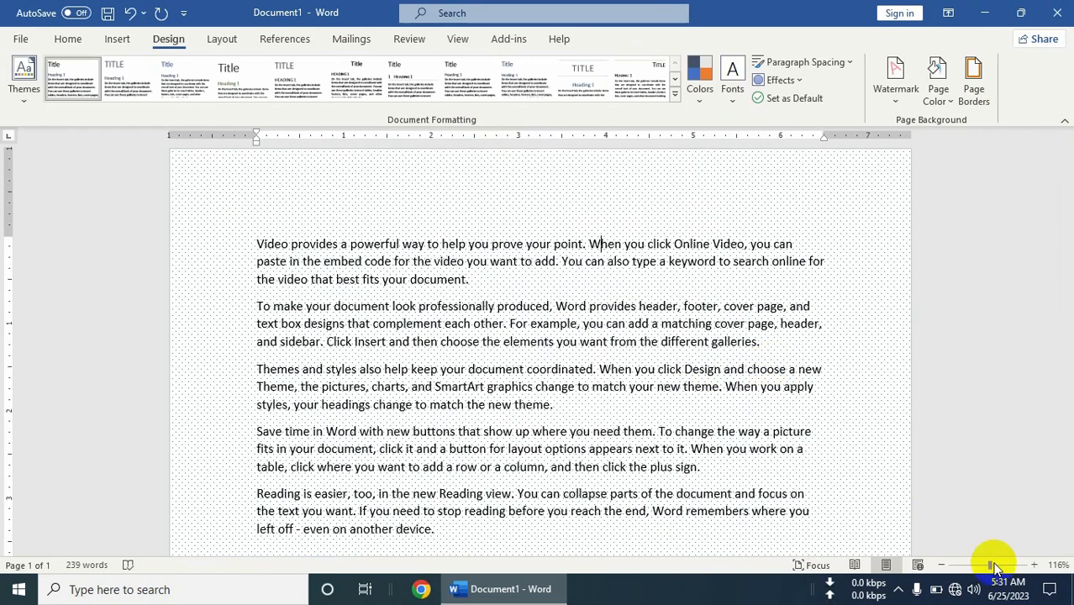
left_click_drag(989, 565, 998, 565)
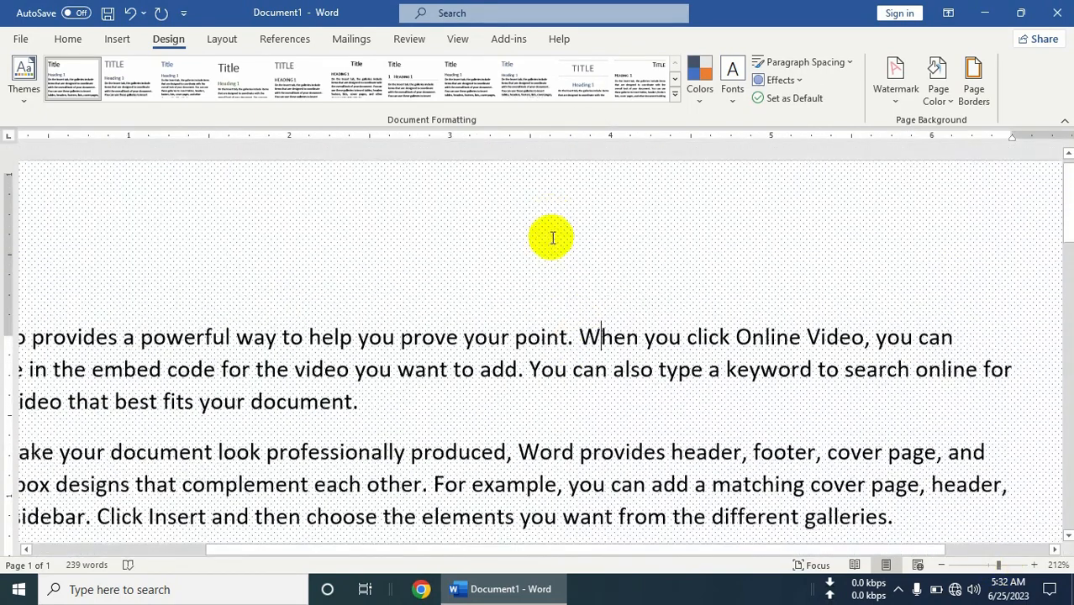
left_click_drag(998, 564, 1012, 565)
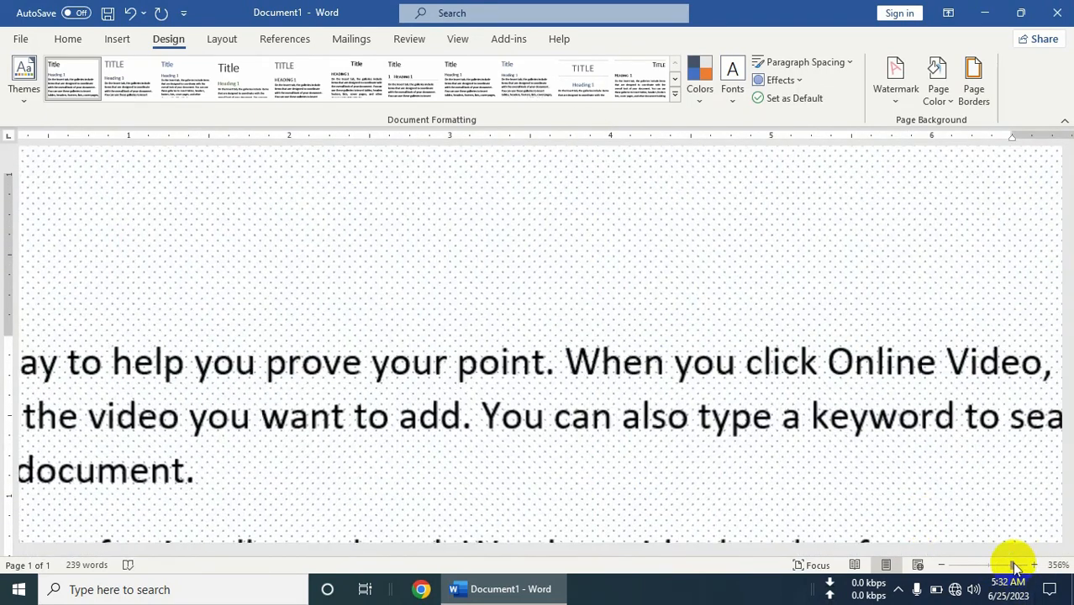
Reopen the page's fill effects and review the texture, gradient, pattern and picture fill options.
left_click(936, 92)
left_click(954, 372)
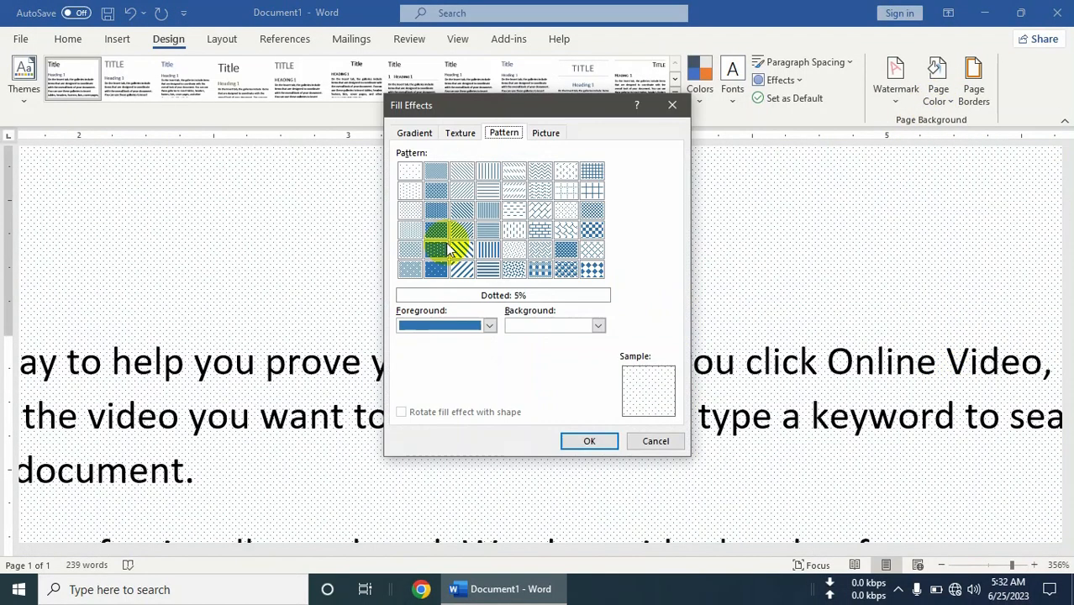
left_click(463, 137)
left_click(417, 136)
left_click(456, 136)
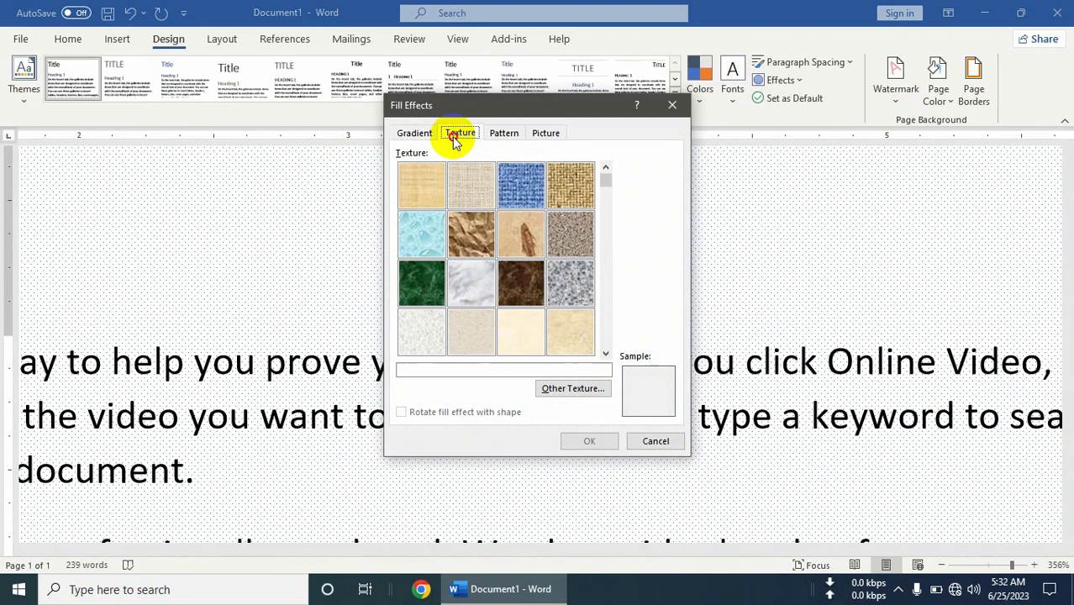
left_click(494, 138)
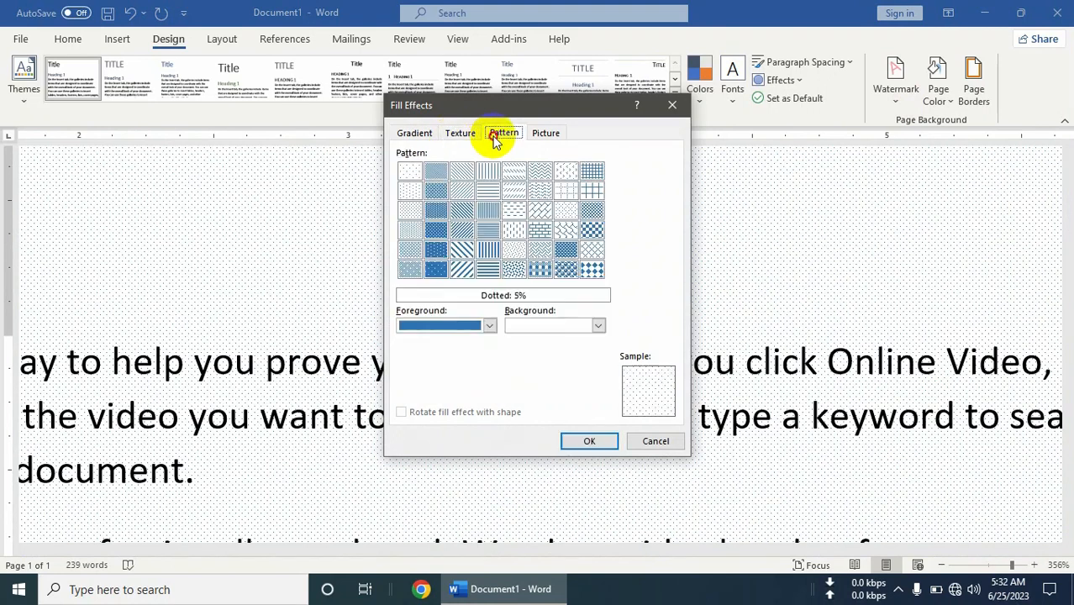
left_click(553, 142)
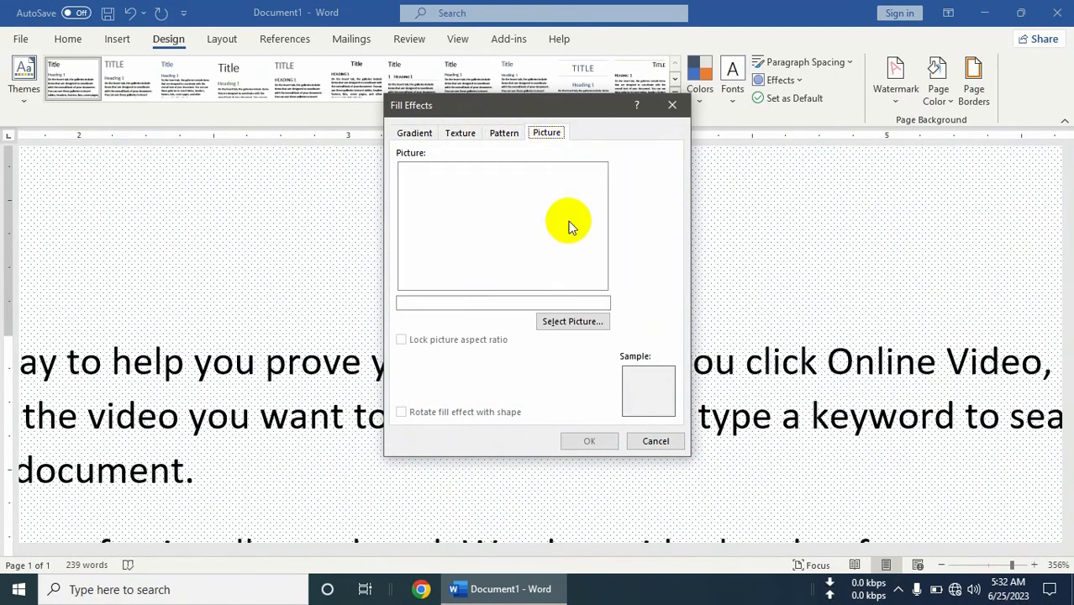
Choose to fill the page with a picture and browse to the 04-Photoshop folder within Student's File on drive D.
left_click(561, 328)
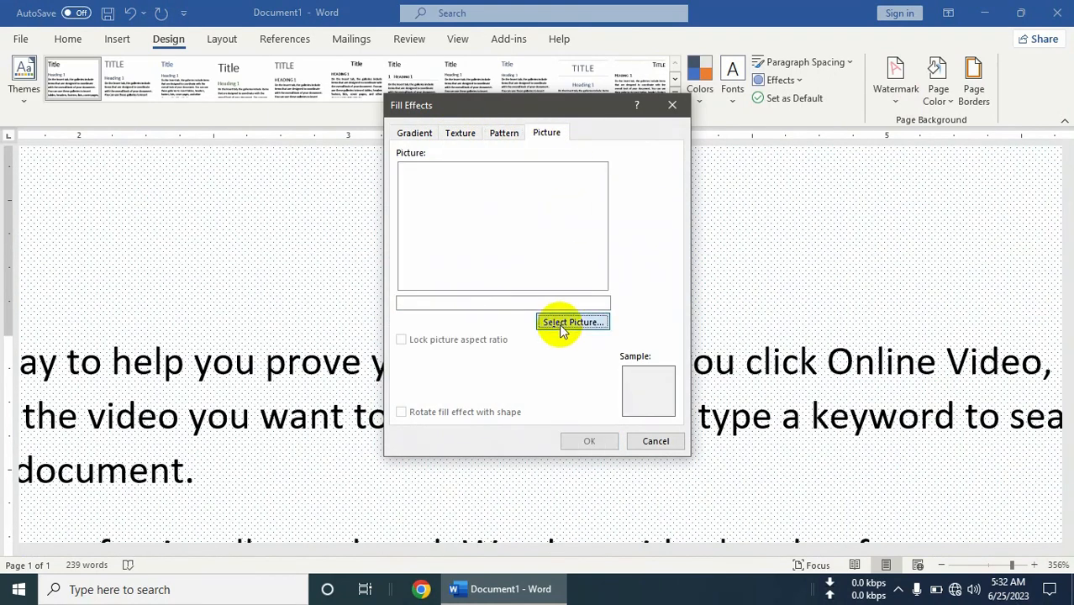
left_click(556, 325)
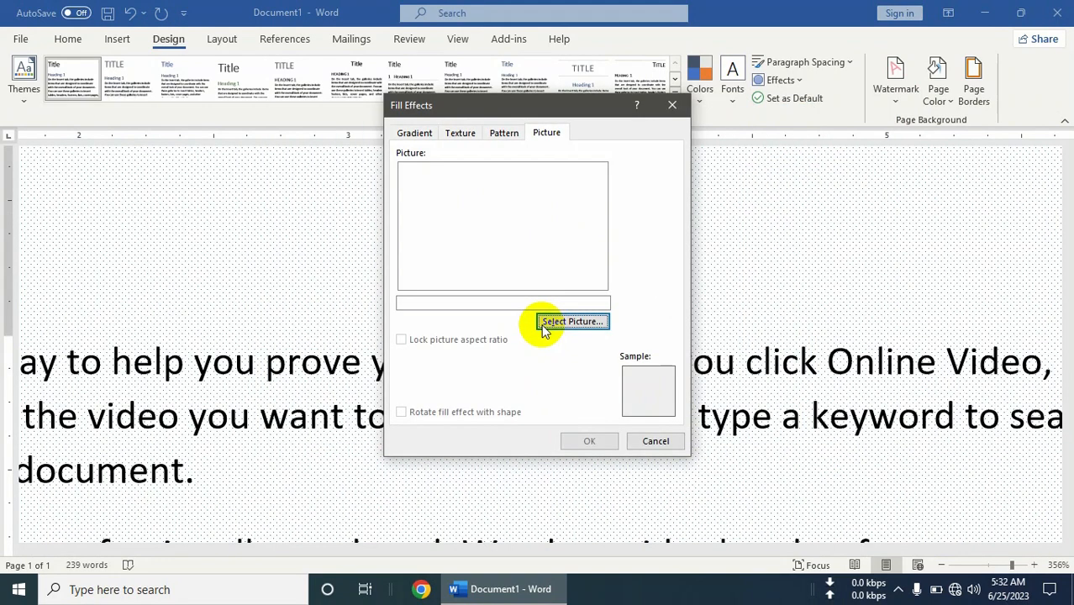
left_click(598, 320)
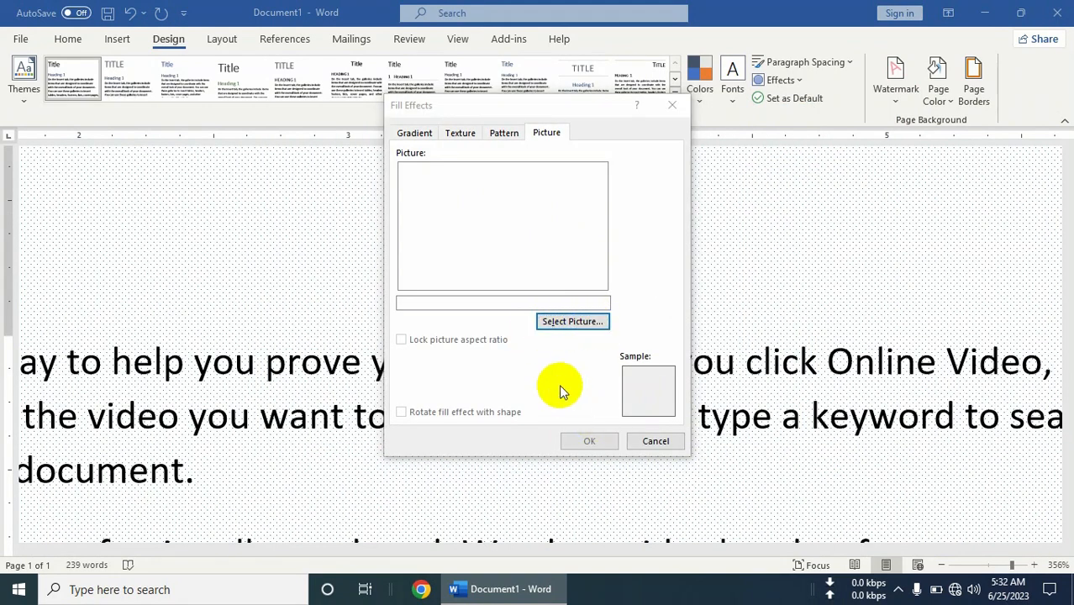
left_click(433, 280)
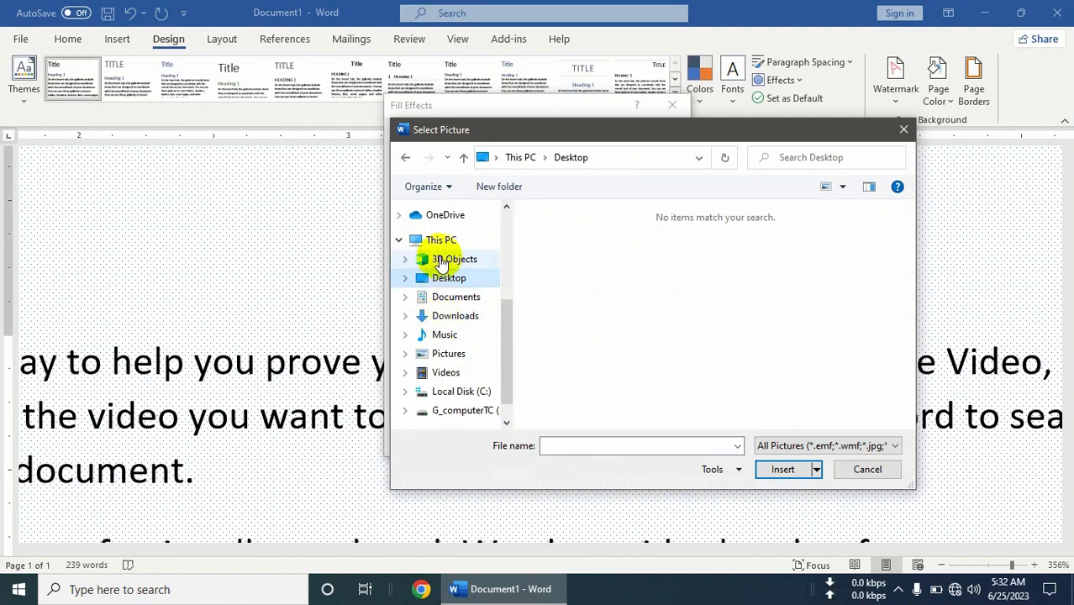
left_click(437, 242)
scroll(645, 340, "down", 3)
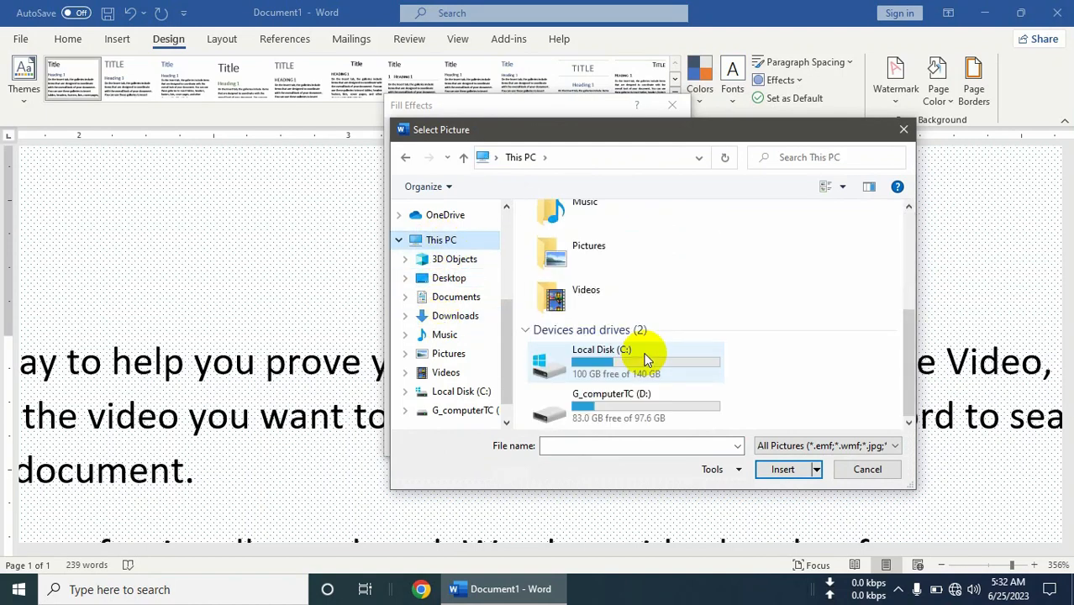
double_click(608, 413)
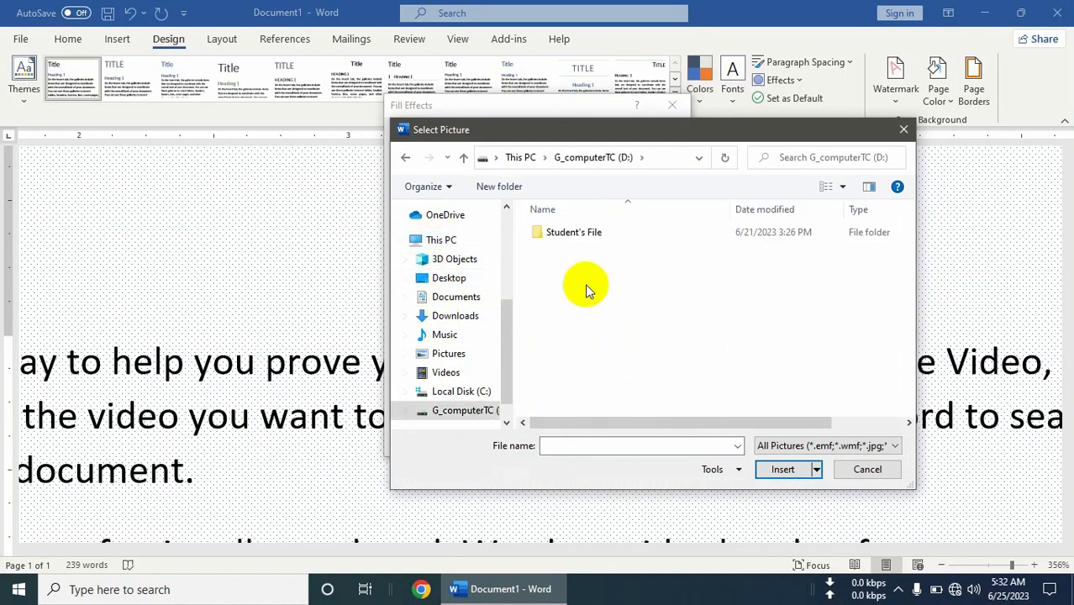
left_click(569, 241)
double_click(570, 241)
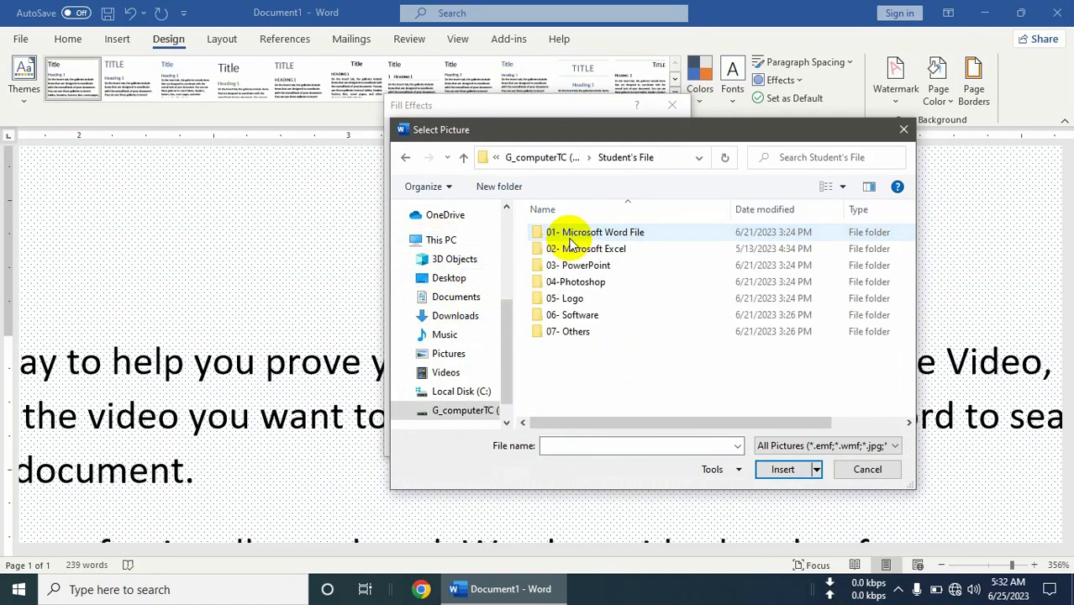
left_click(586, 282)
double_click(586, 282)
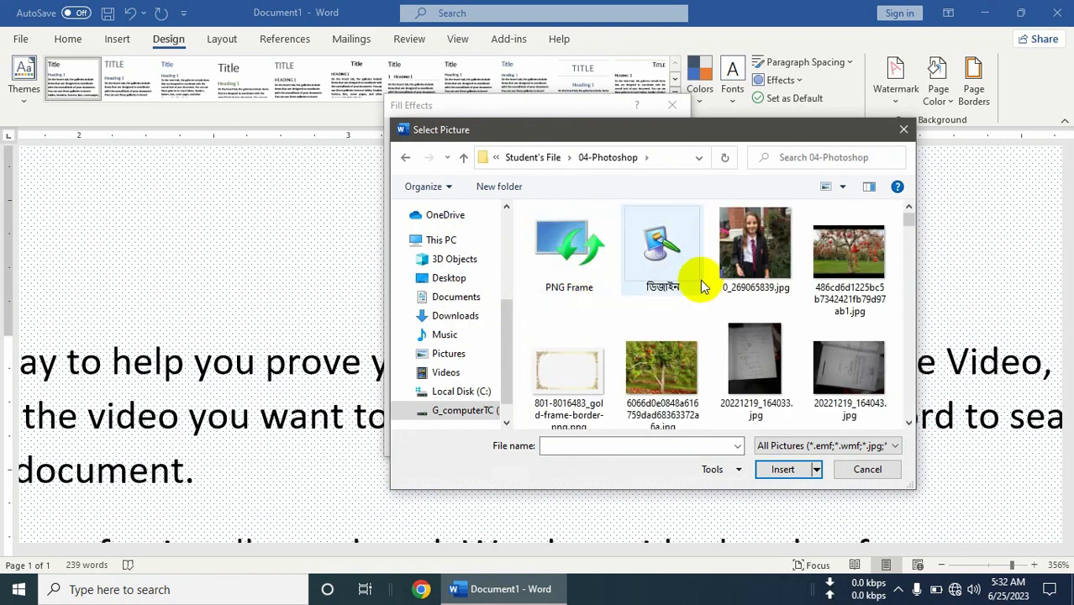
Fill the page background with the apple tree picture 6066d0e0848a616759dad68363372a6a.jpg.
left_click(681, 370)
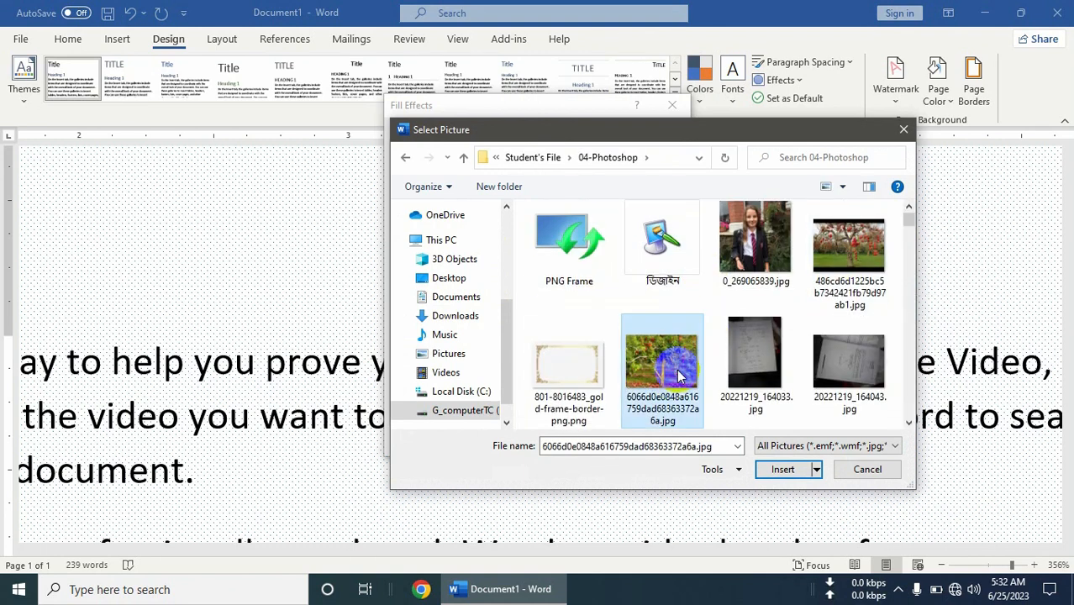
left_click(781, 469)
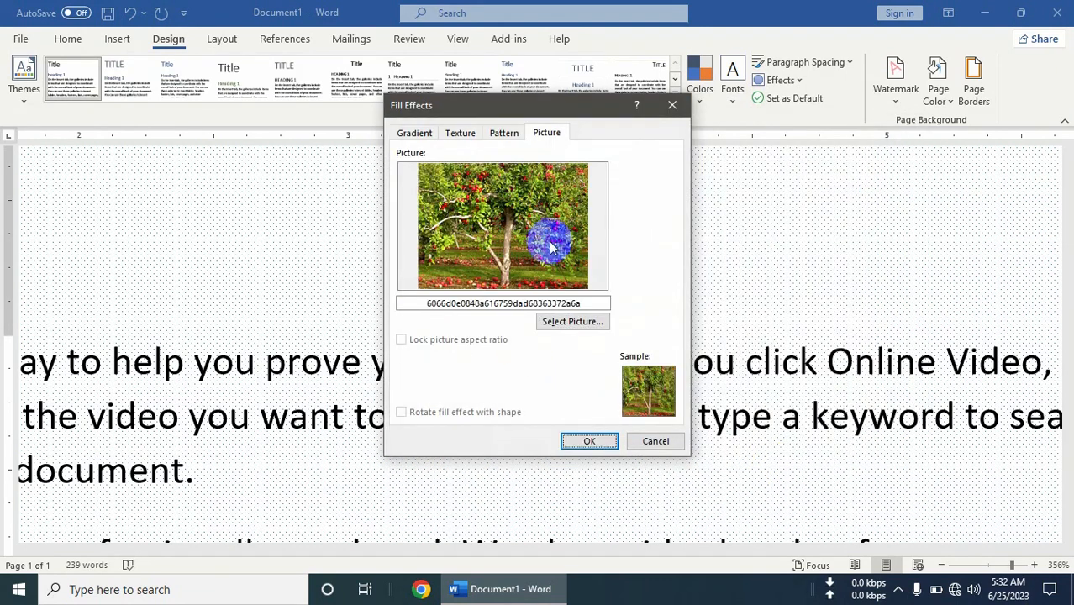
left_click(589, 441)
left_click(975, 567)
left_click_drag(976, 566, 952, 564)
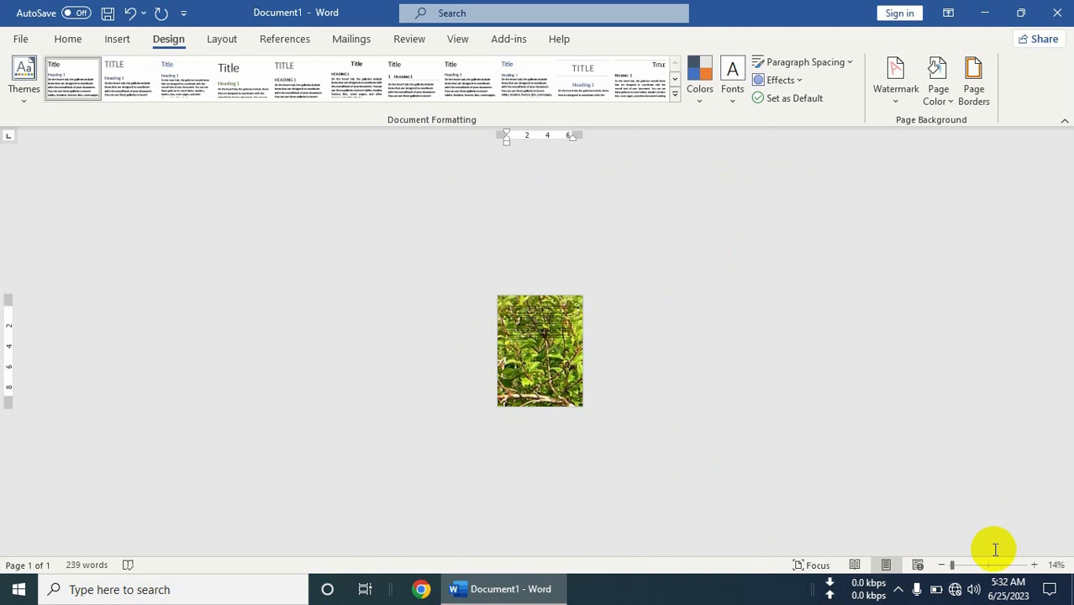
left_click(971, 564)
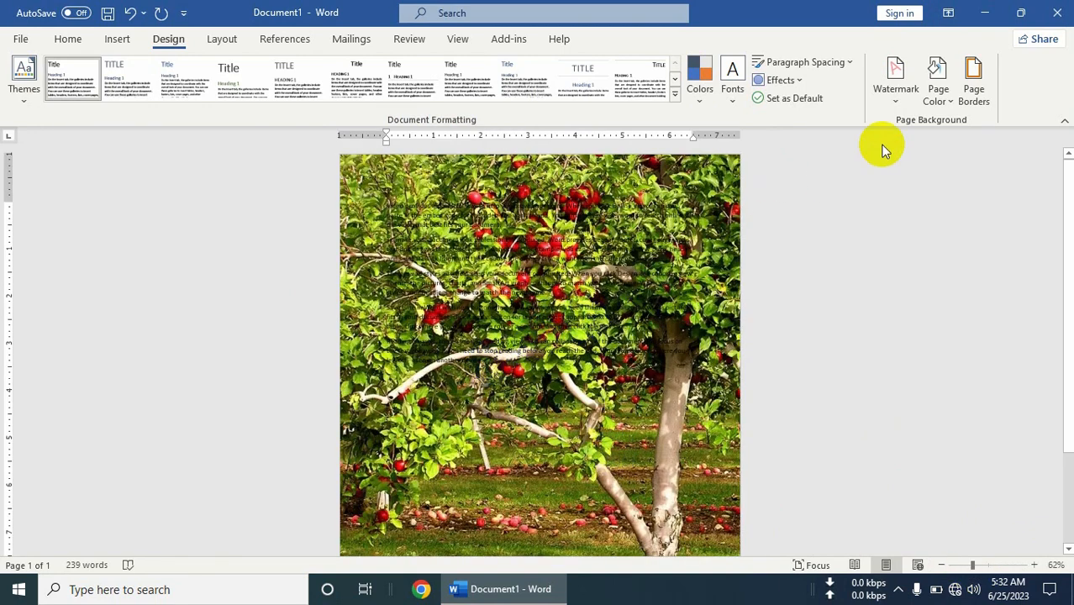
left_click(943, 102)
left_click(959, 364)
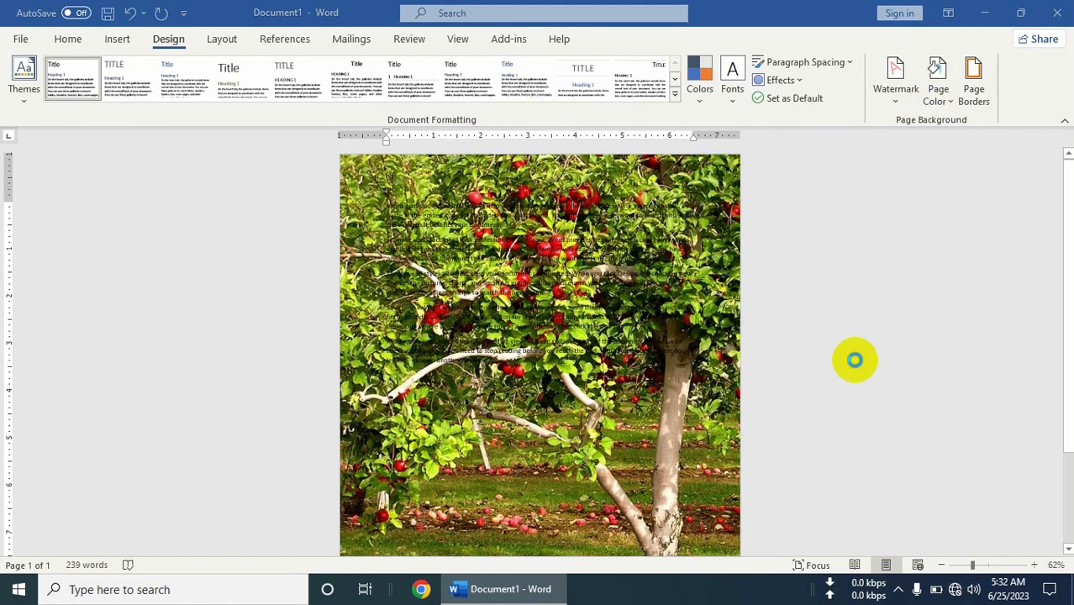
left_click(556, 321)
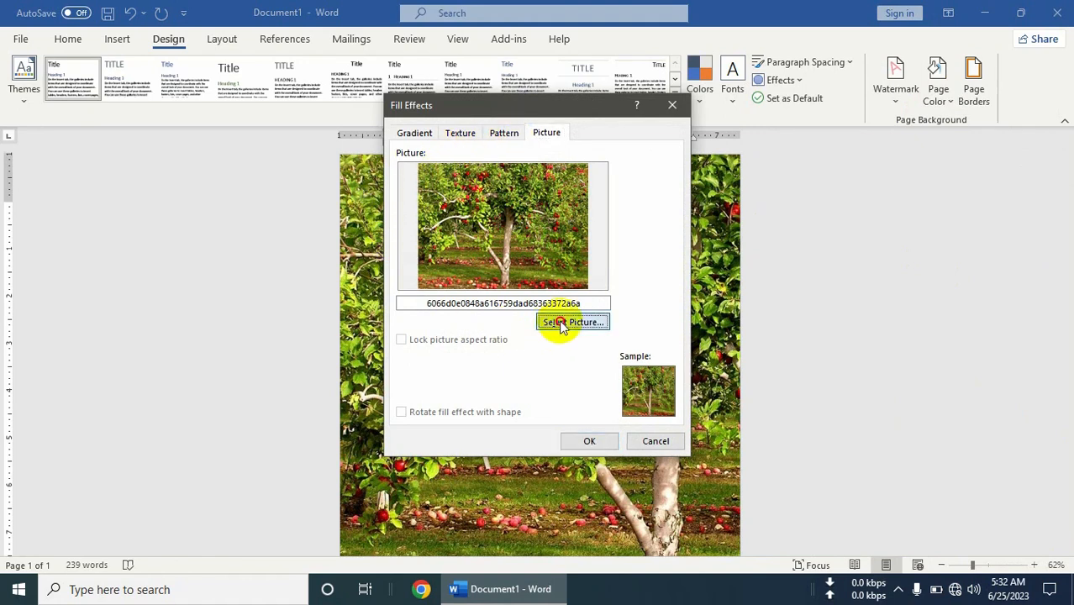
left_click(555, 324)
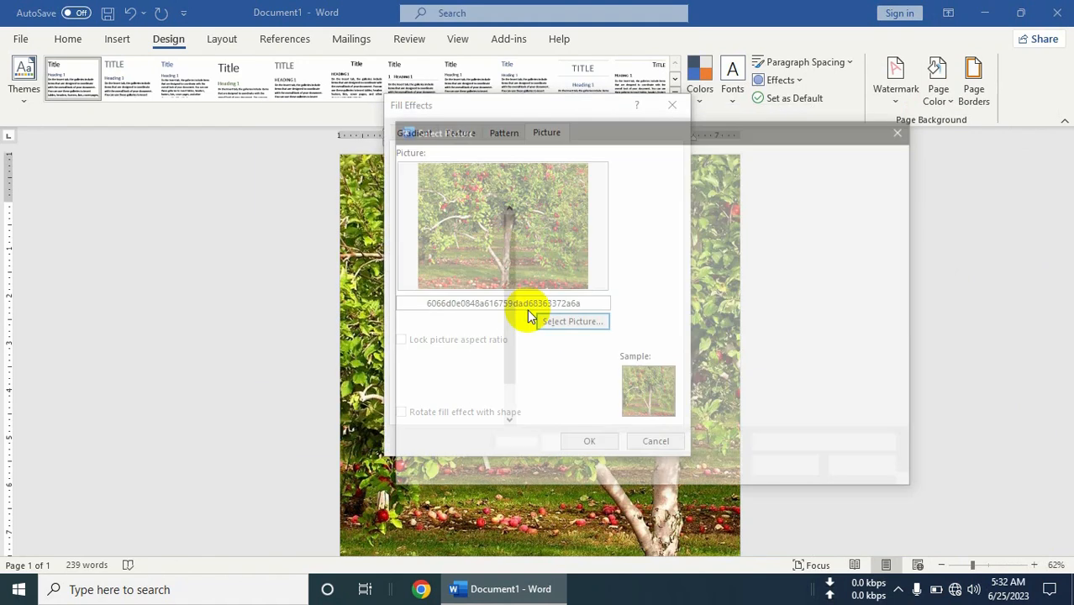
left_click(567, 378)
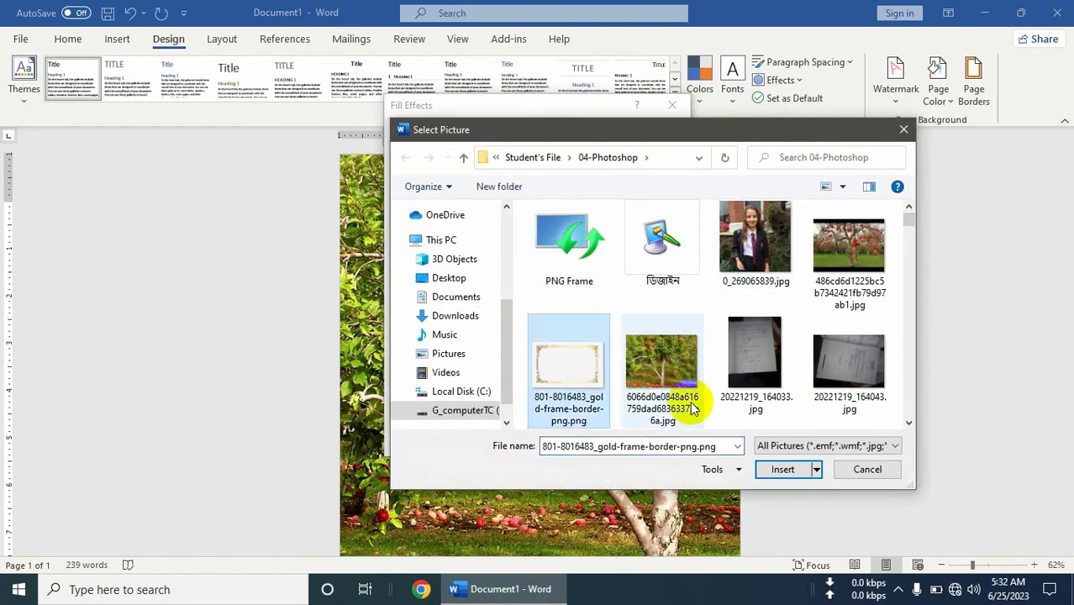
left_click(773, 469)
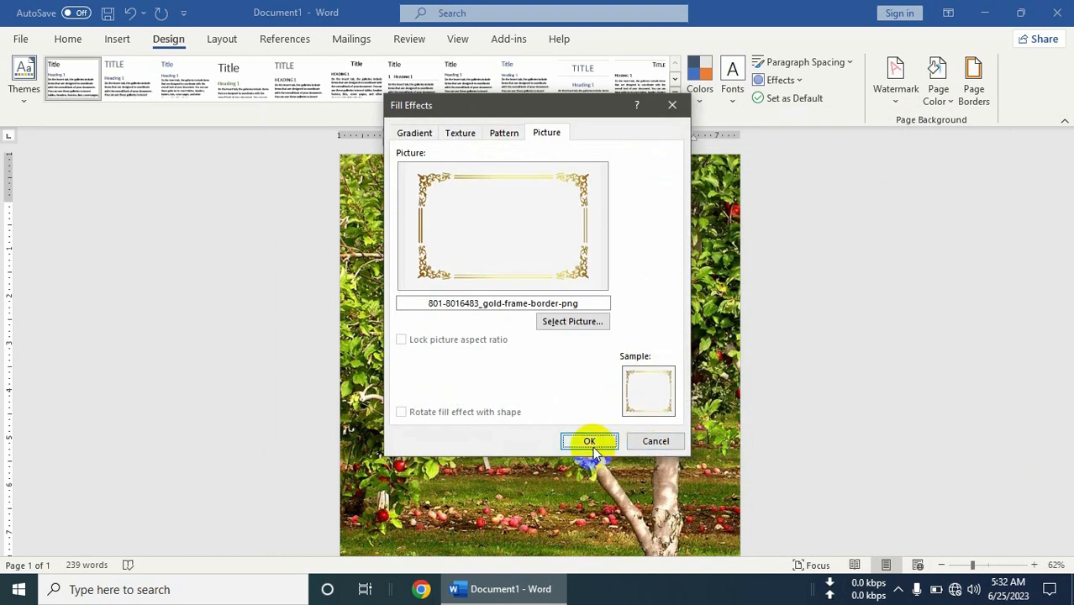
left_click(589, 441)
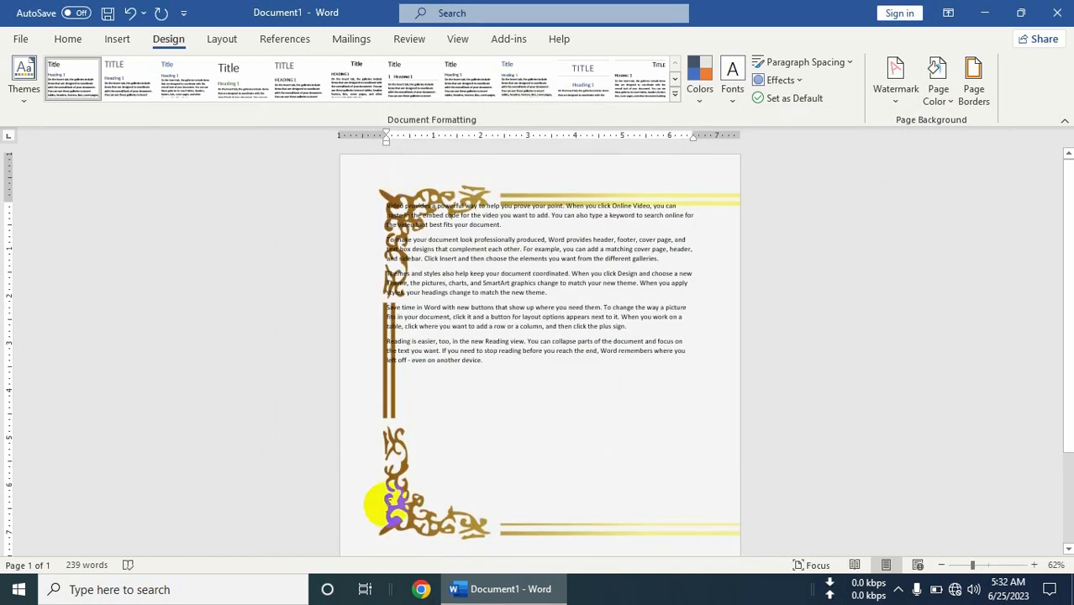
scroll(522, 426, "down", 2)
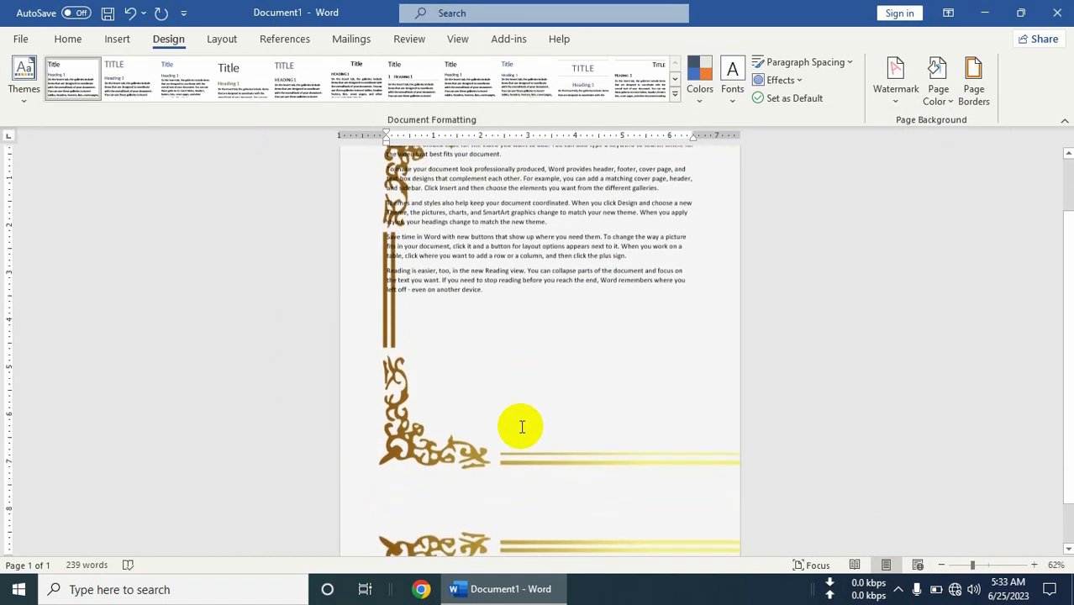
scroll(518, 431, "down", 2)
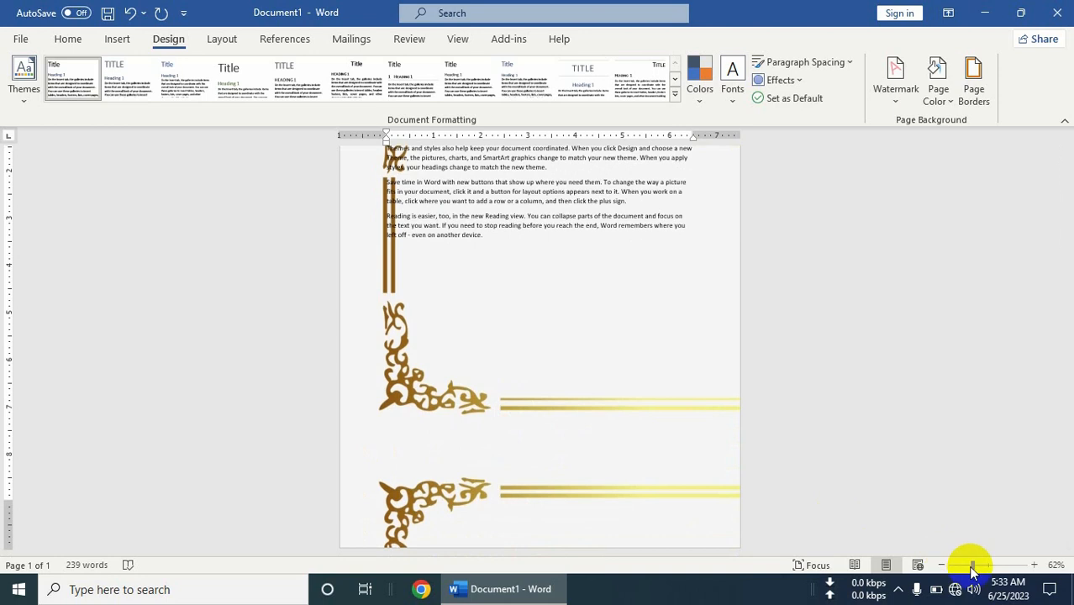
left_click_drag(973, 570, 965, 565)
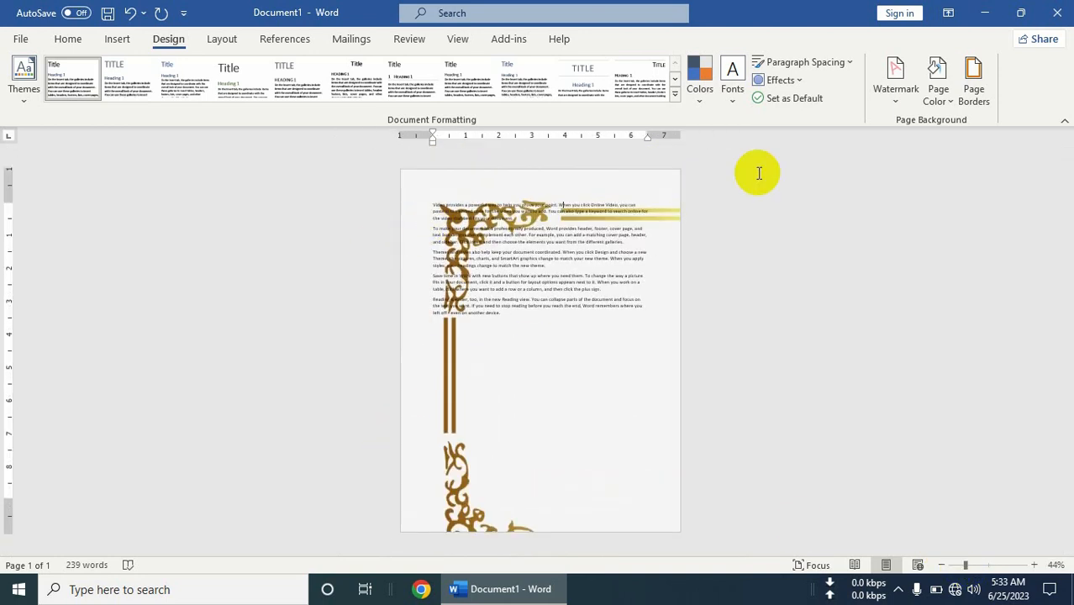
left_click(940, 98)
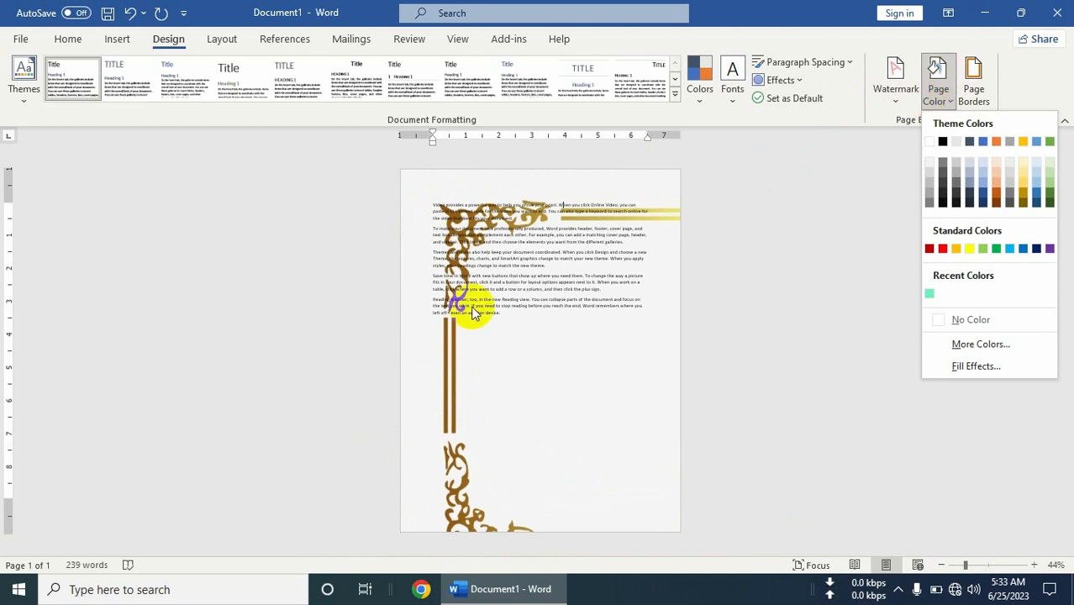
left_click(475, 243)
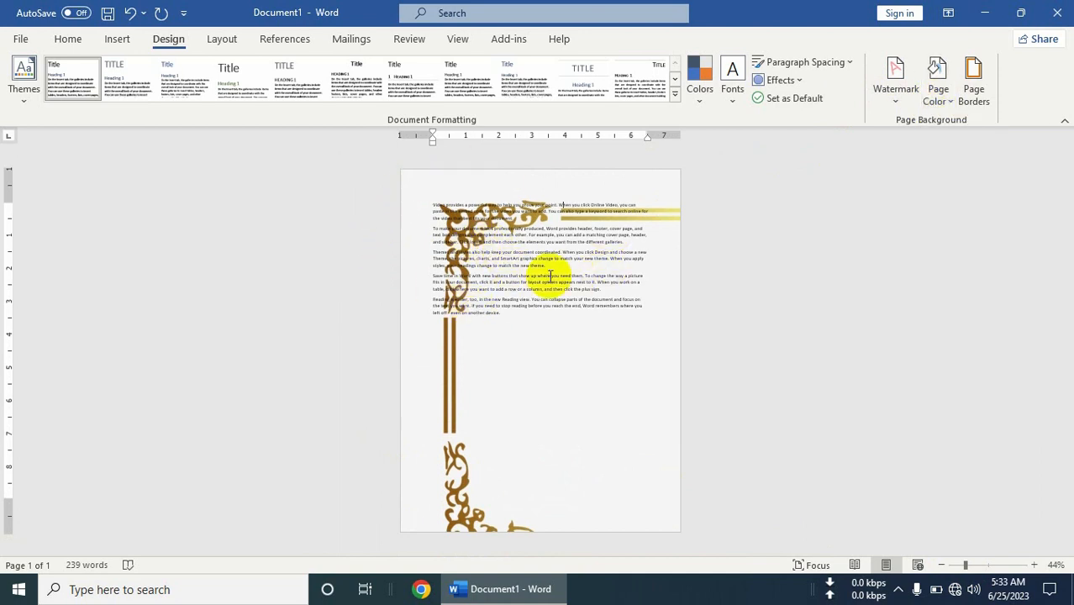
left_click_drag(521, 319, 379, 206)
left_click(505, 266)
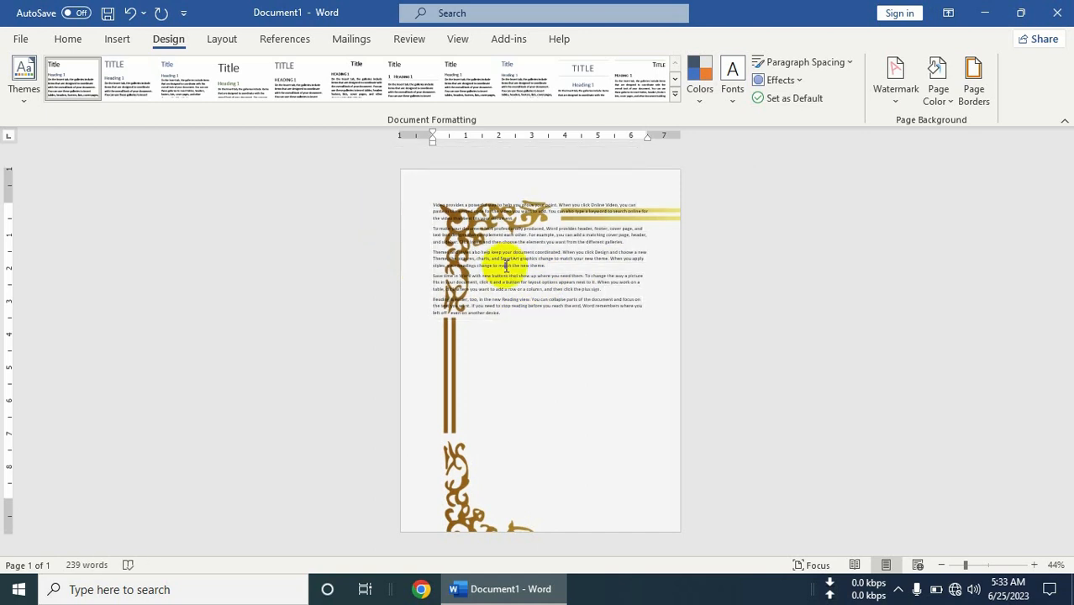
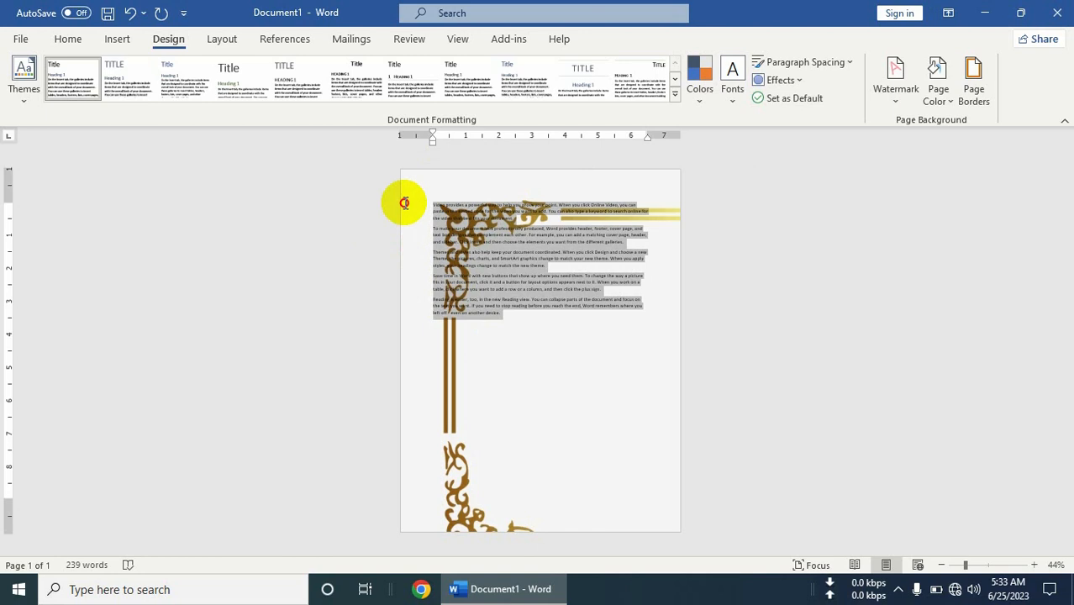
left_click(505, 274)
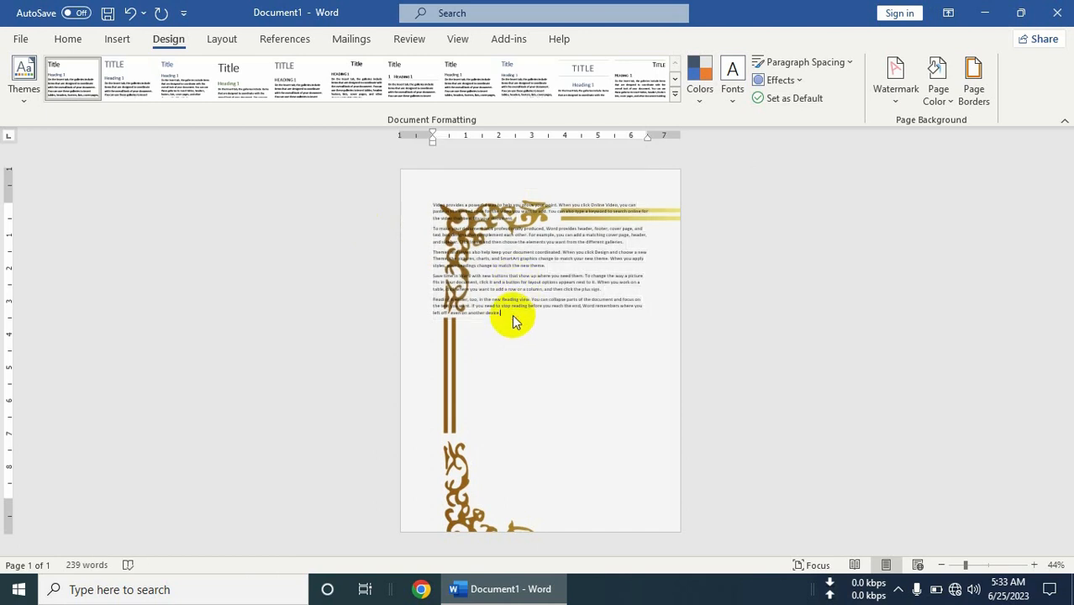
Review the gradient, texture, pattern and picture options of the page's fill effects and leave without applying a change.
left_click(943, 109)
left_click(956, 366)
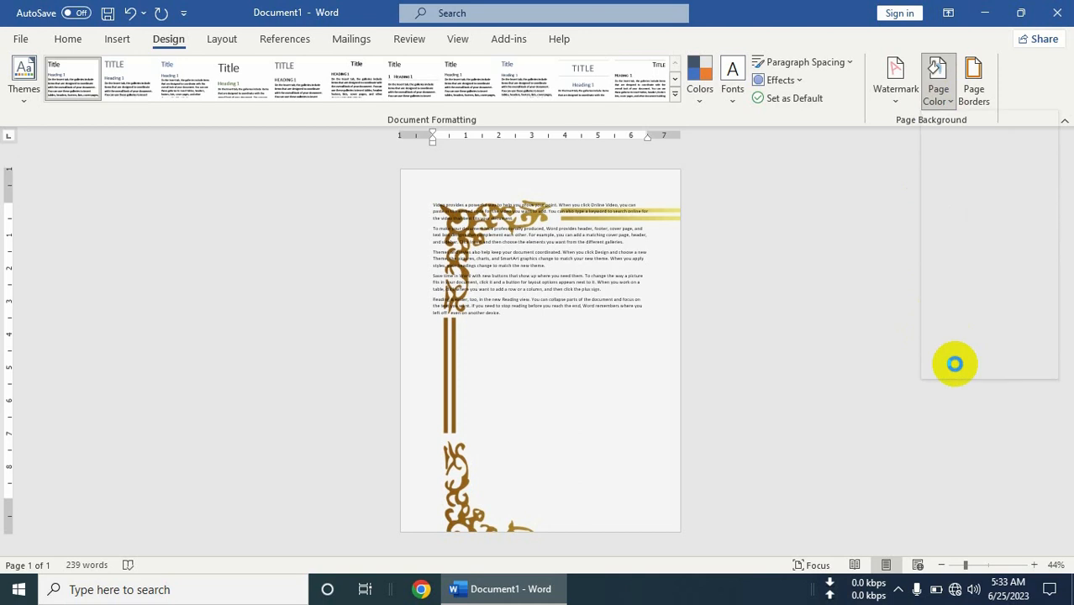
left_click(418, 137)
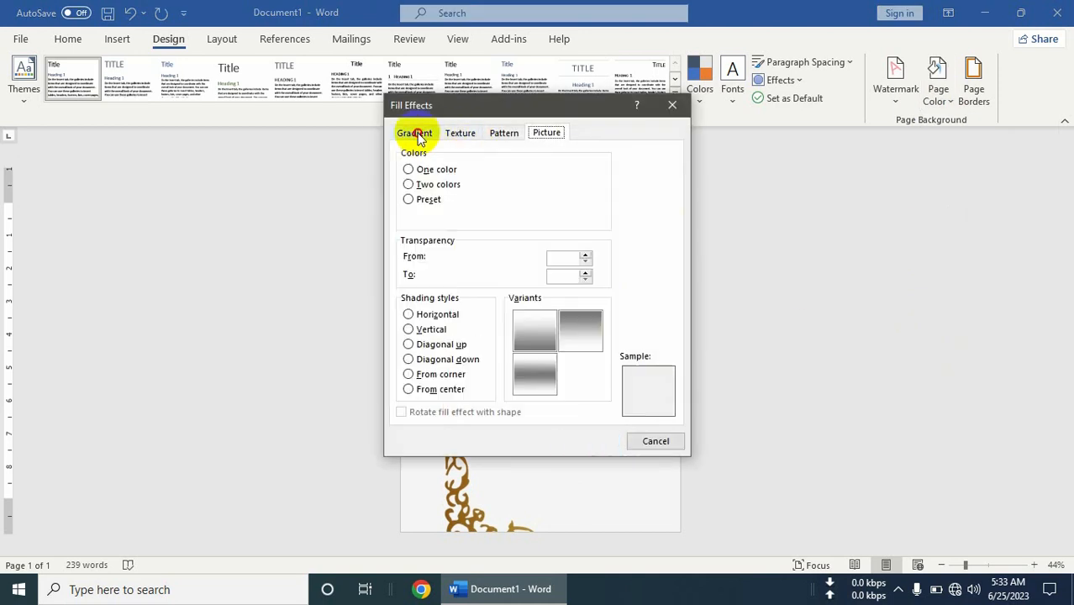
left_click(458, 138)
left_click(500, 142)
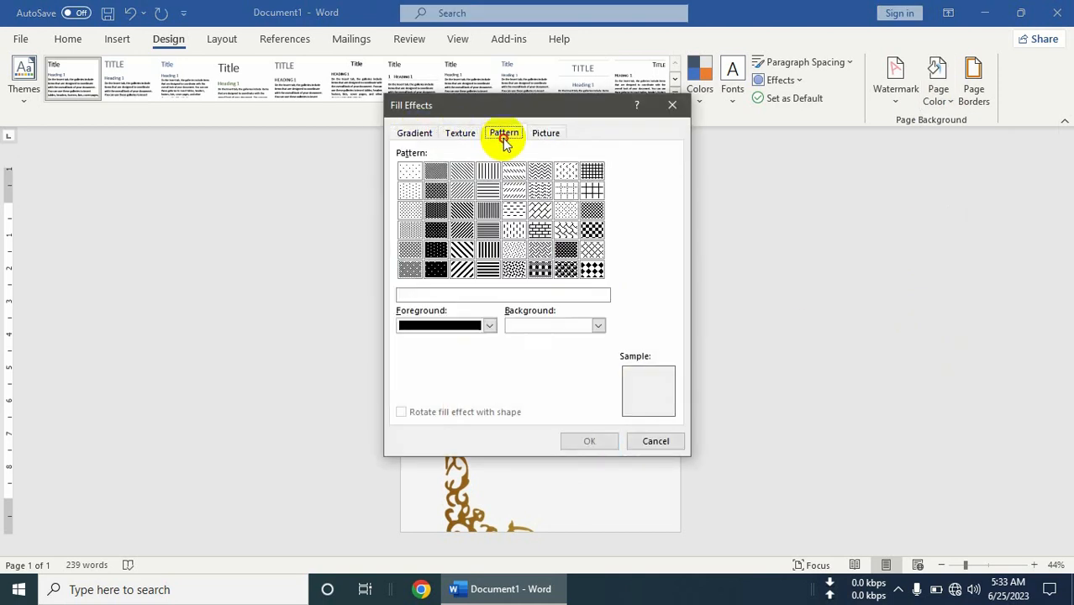
left_click(534, 140)
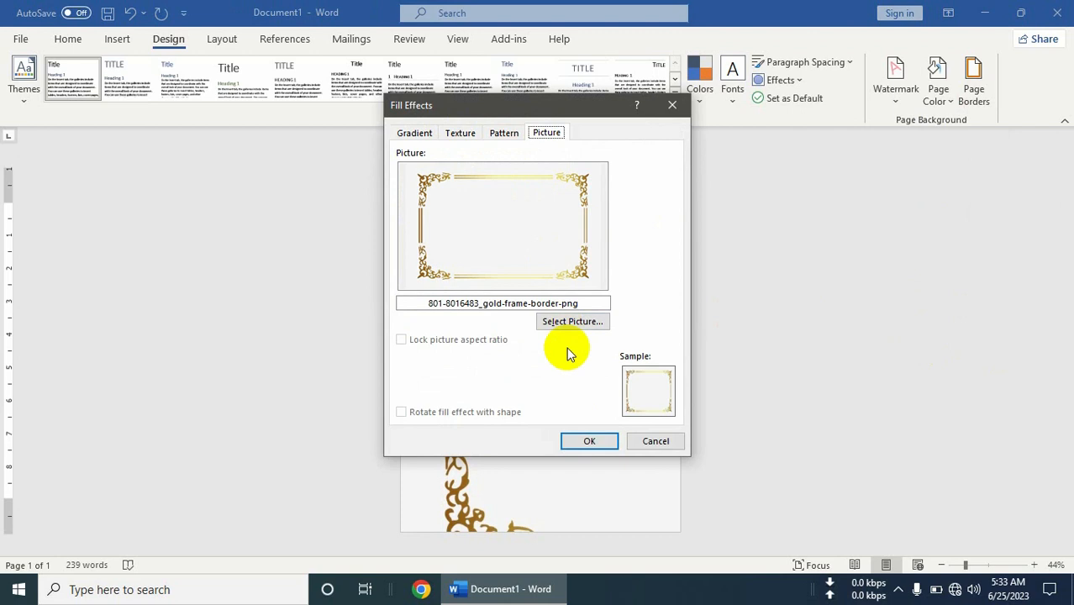
left_click(636, 446)
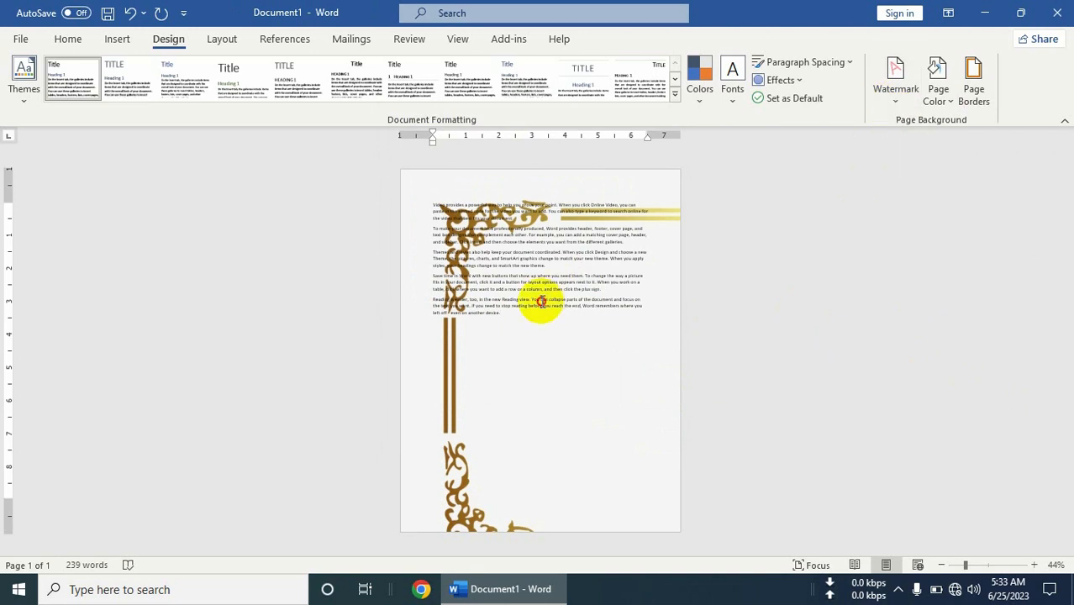
Remove the picture fill from the page by setting its page color to No Color.
left_click(935, 96)
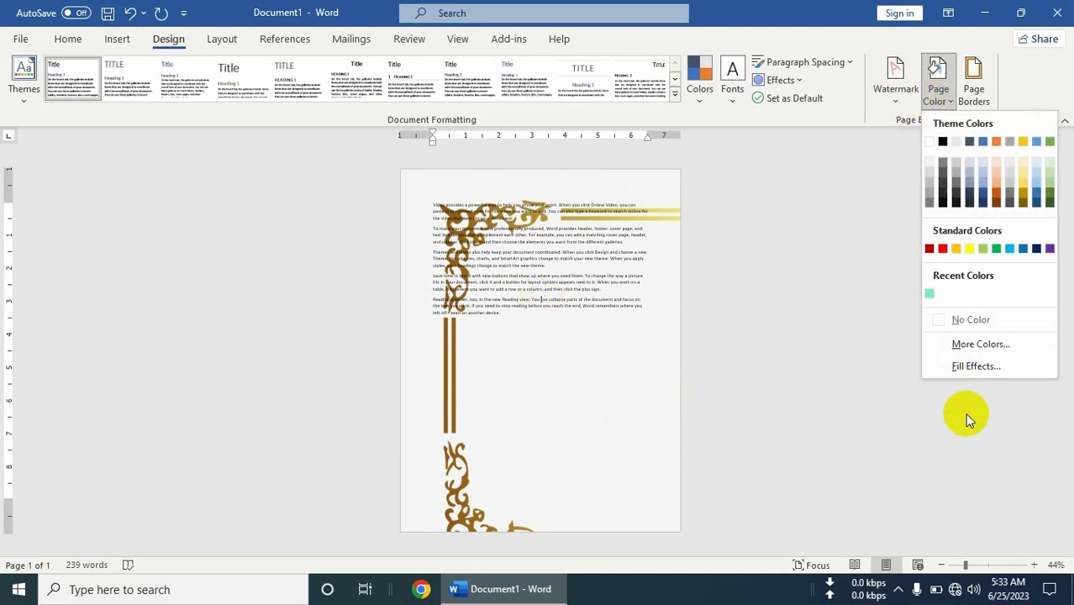
left_click(954, 320)
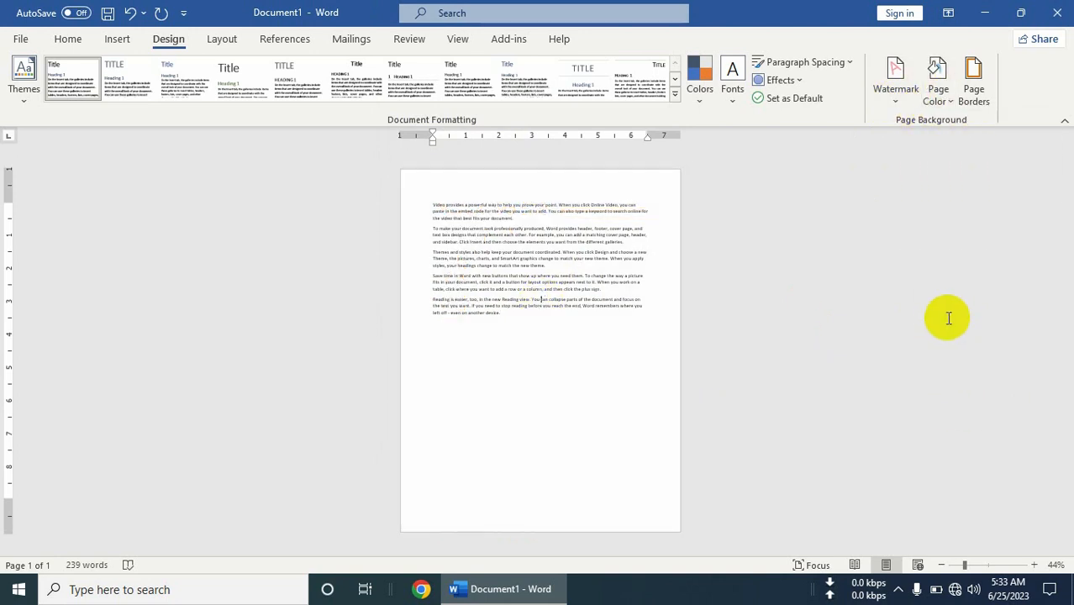
Add the preset DO NOT COPY 1 watermark to the page and view how it falls across the text.
left_click(889, 102)
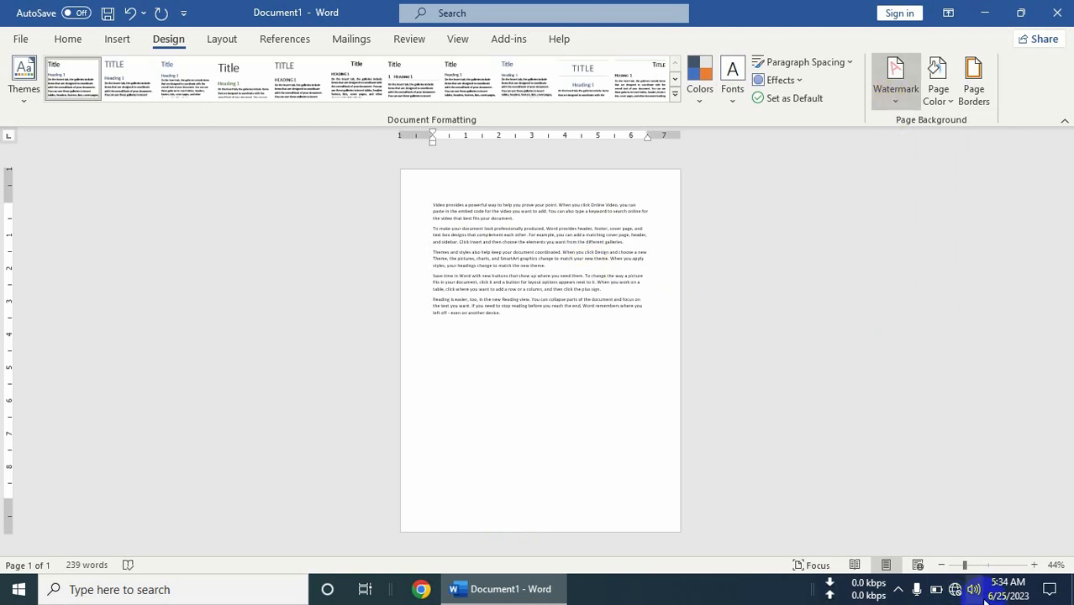
left_click(985, 565)
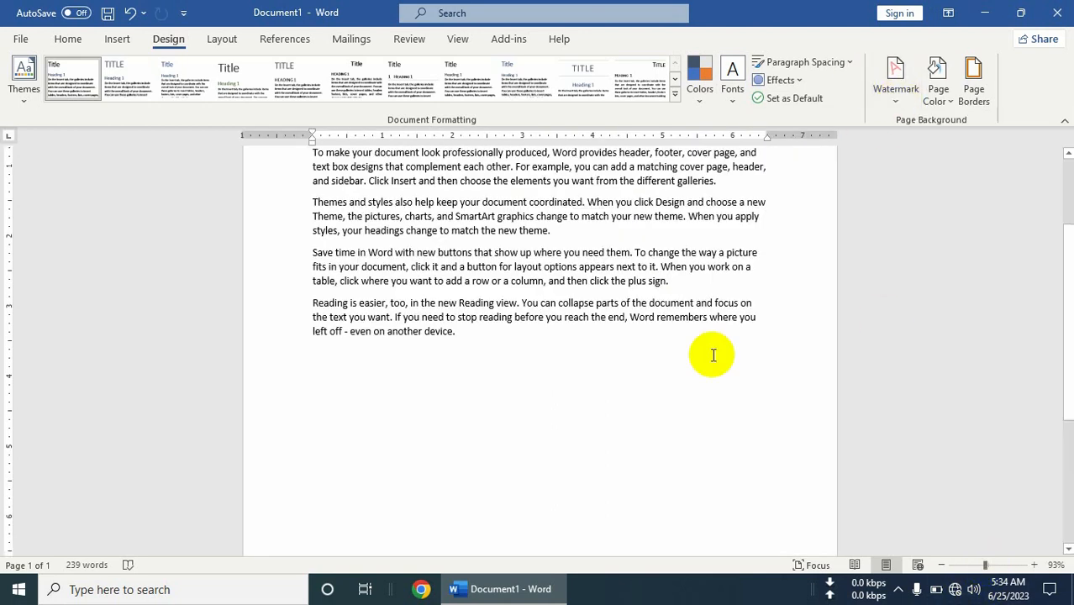
left_click(896, 110)
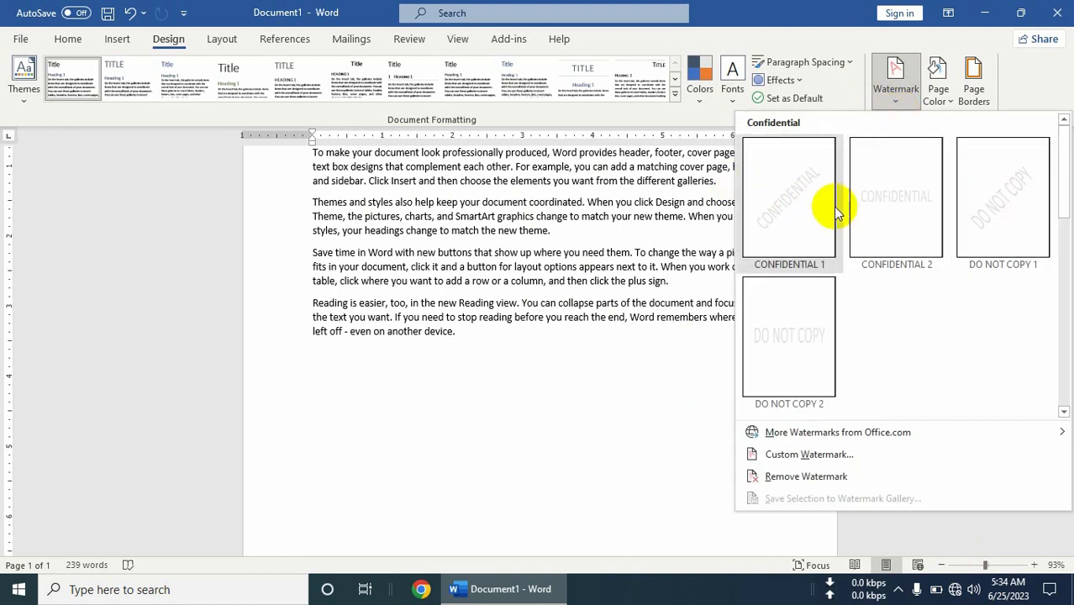
left_click(1005, 202)
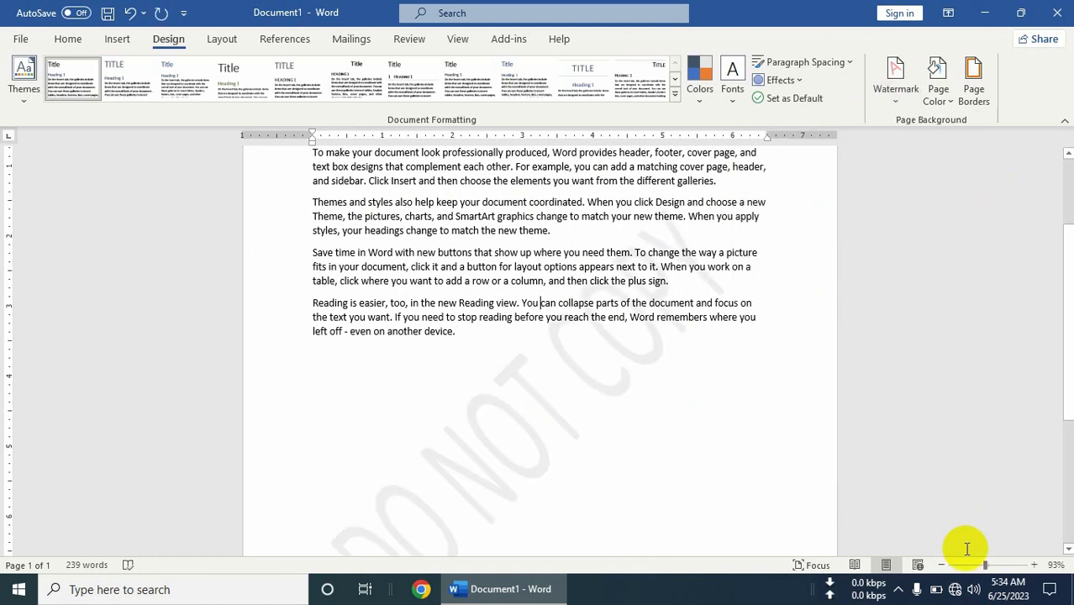
left_click_drag(985, 566, 969, 565)
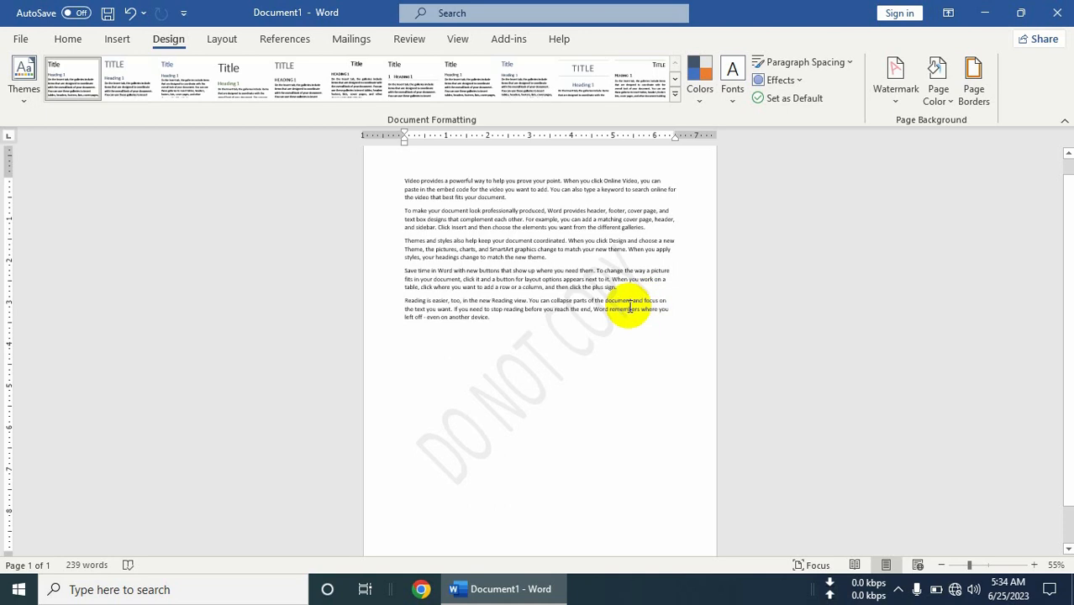
left_click(897, 591)
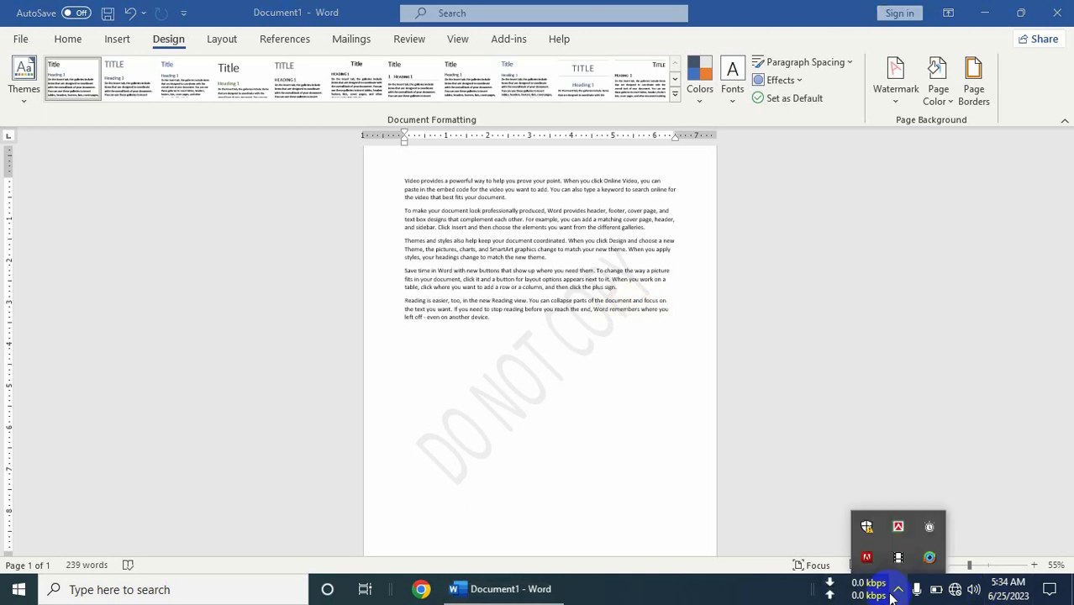
left_click(898, 558)
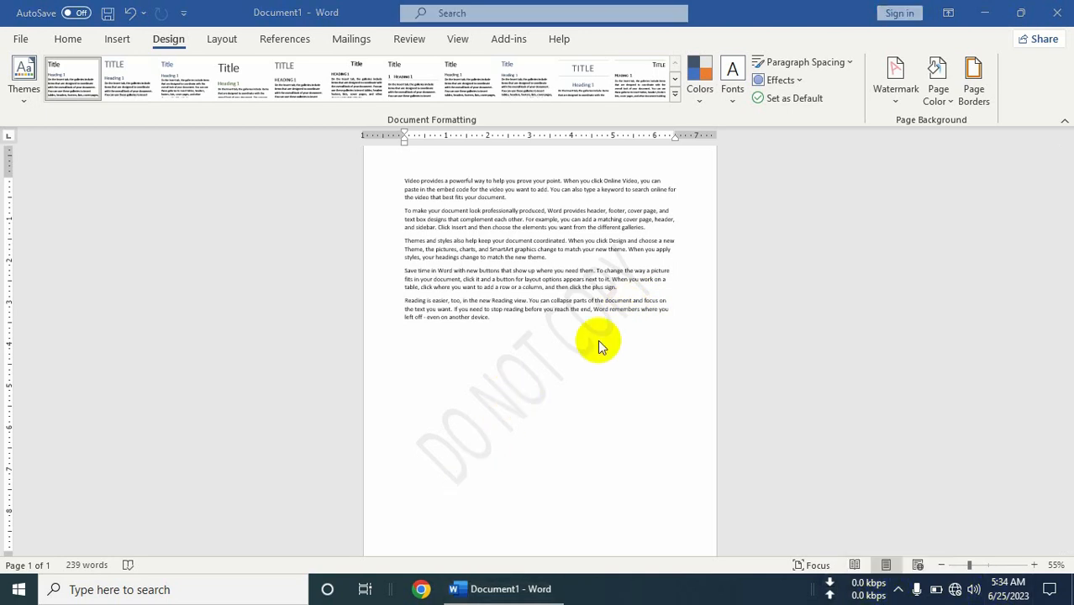
Set up a custom text watermark reading "Genius Computer" in light blue.
left_click(896, 106)
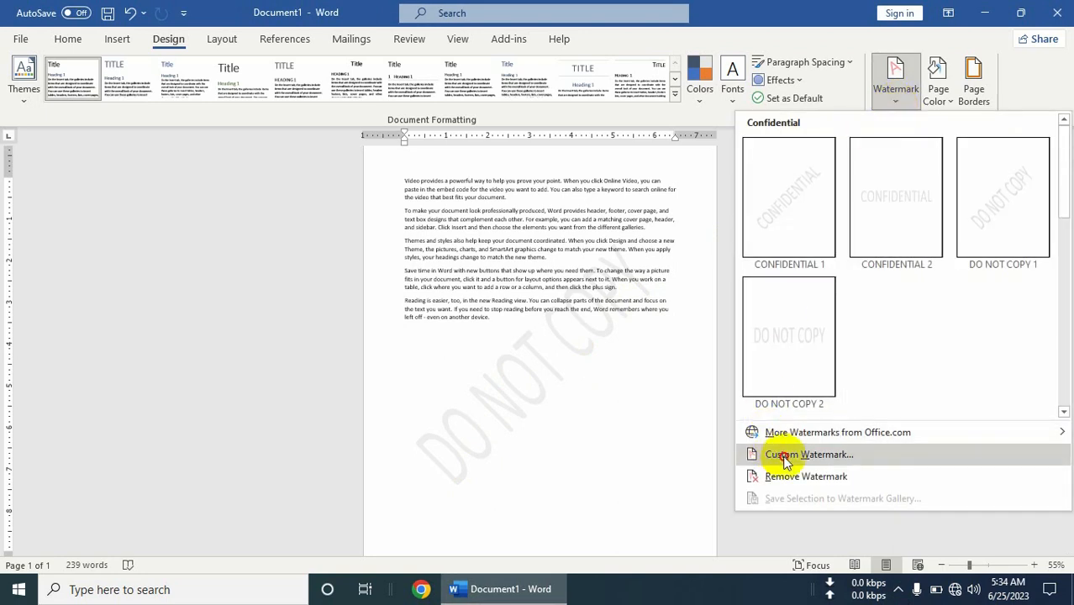
left_click(752, 453)
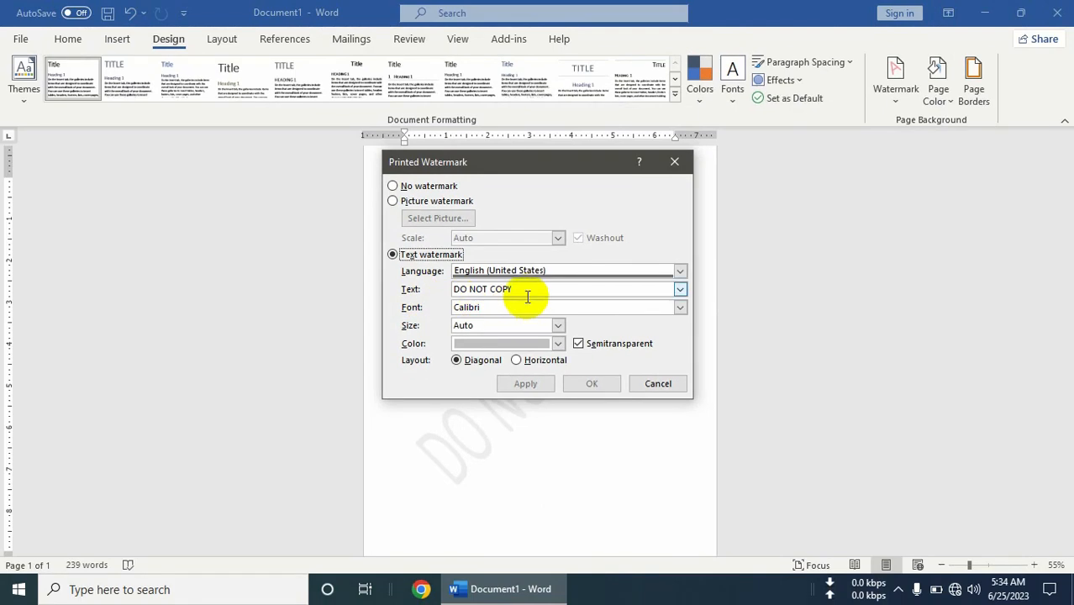
left_click_drag(518, 288, 428, 287)
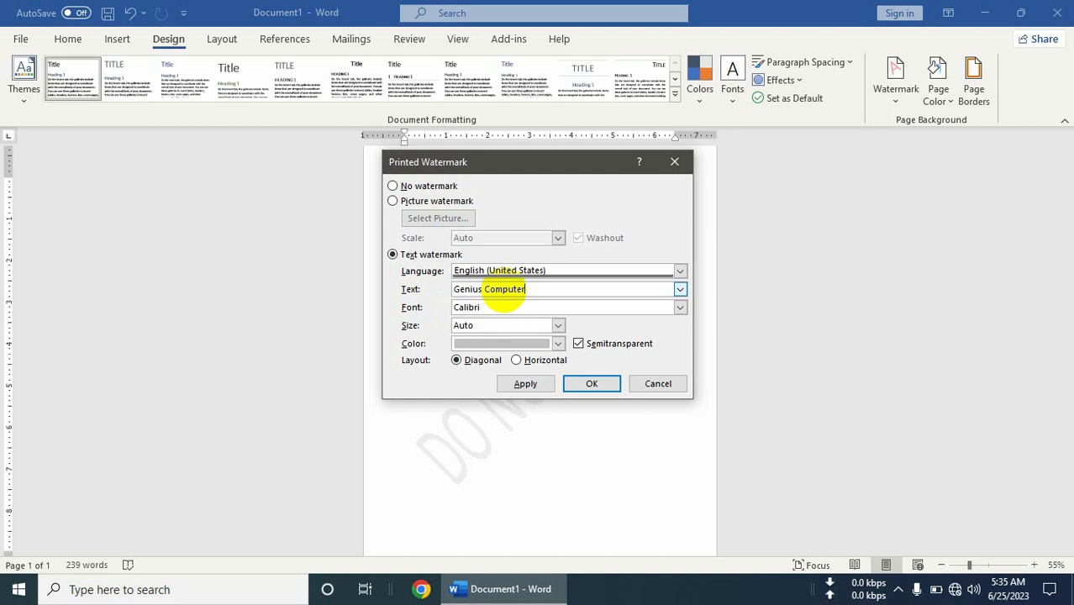
left_click(503, 345)
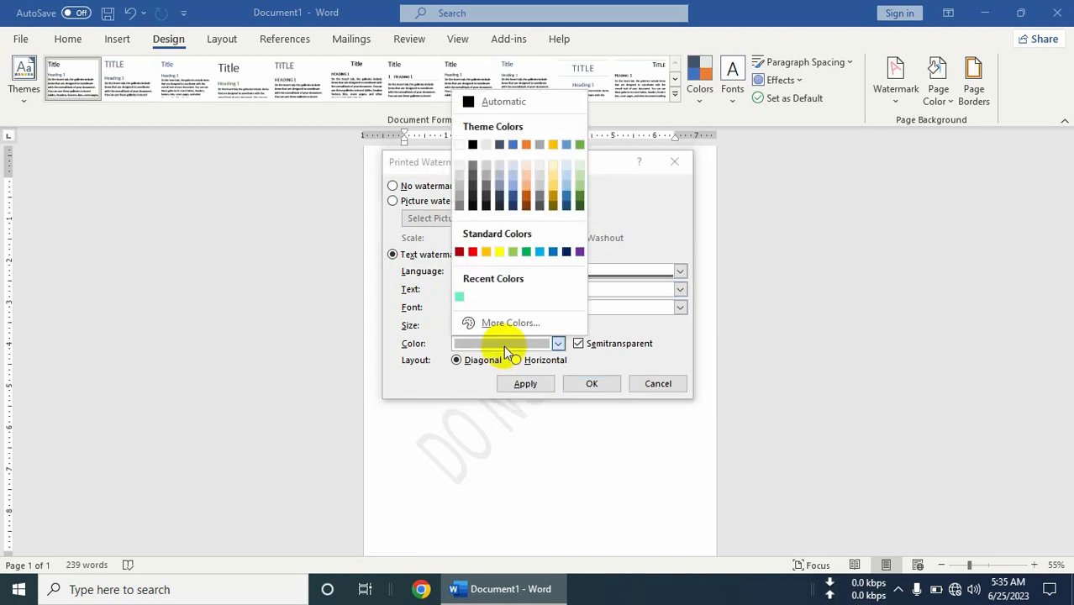
left_click(512, 185)
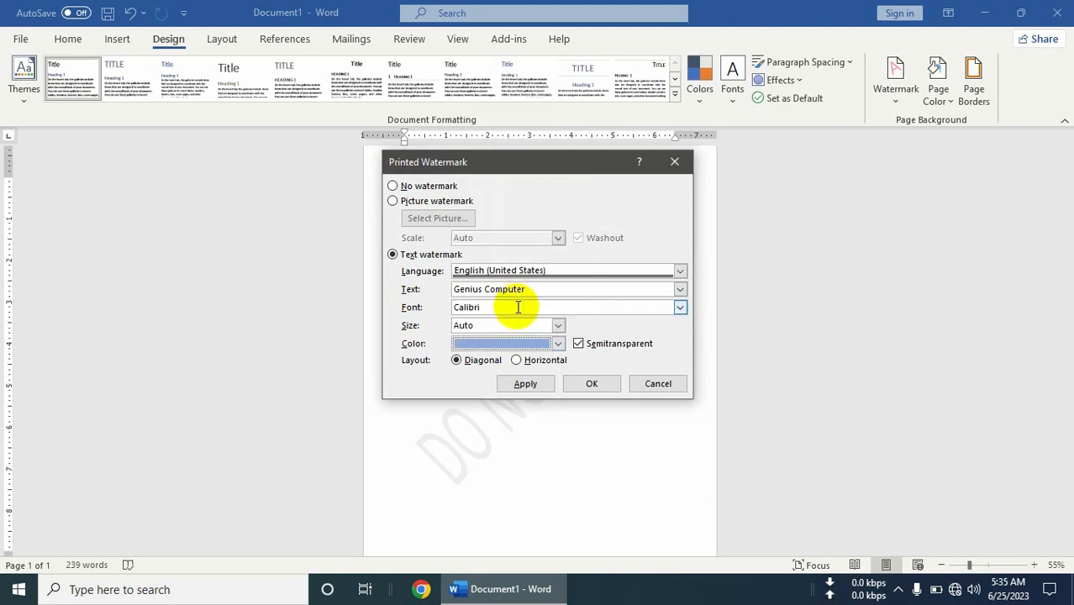
Set the text watermark's size to Auto and its font to Courier New, and apply it to the document.
left_click(558, 326)
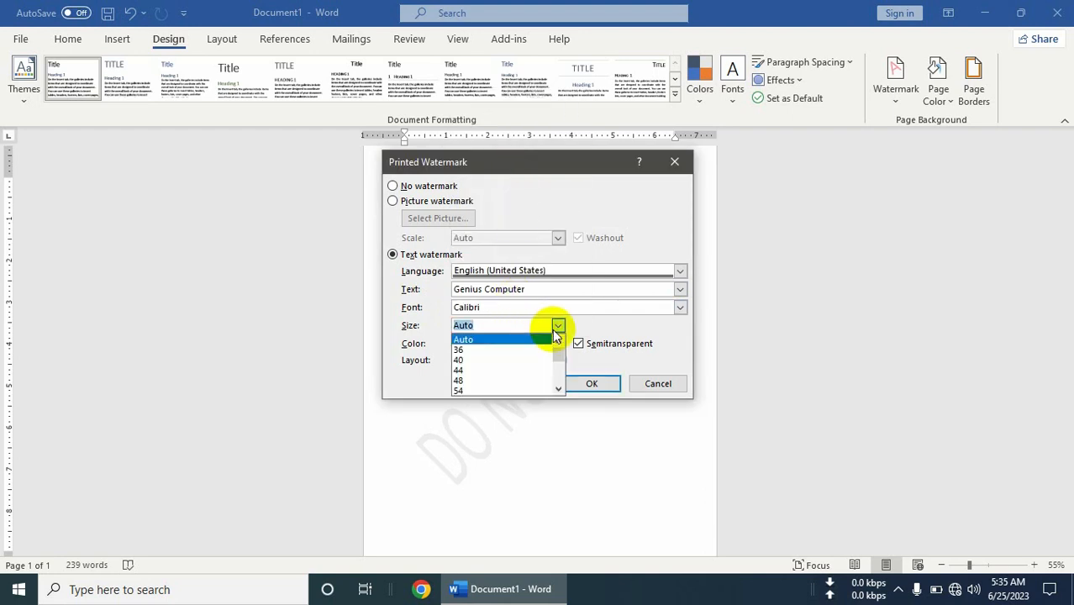
left_click(484, 340)
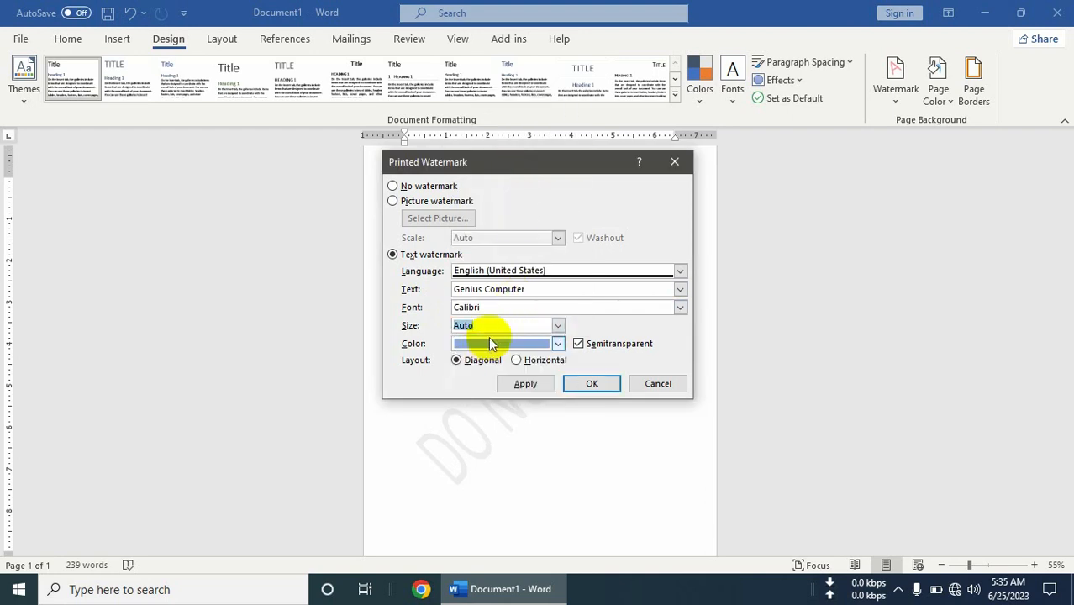
left_click(679, 307)
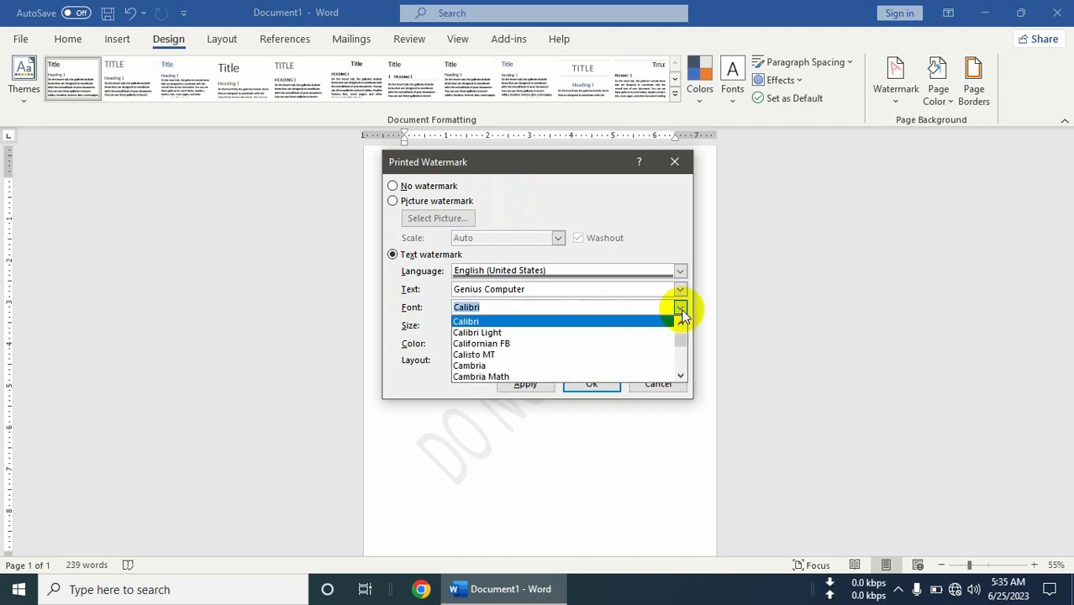
scroll(569, 340, "down", 1)
scroll(563, 349, "down", 7)
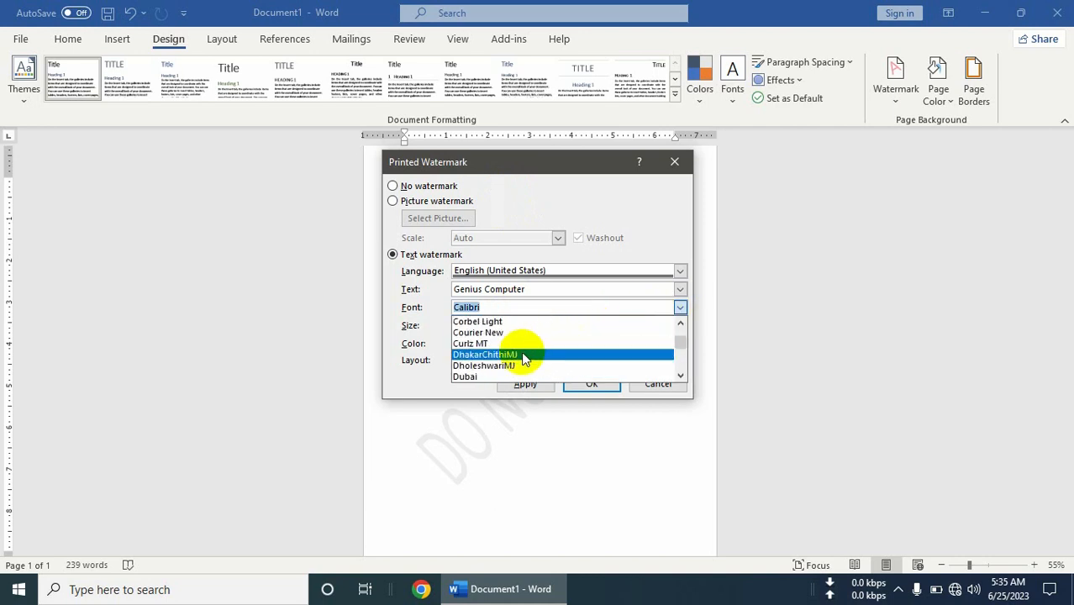
left_click(479, 333)
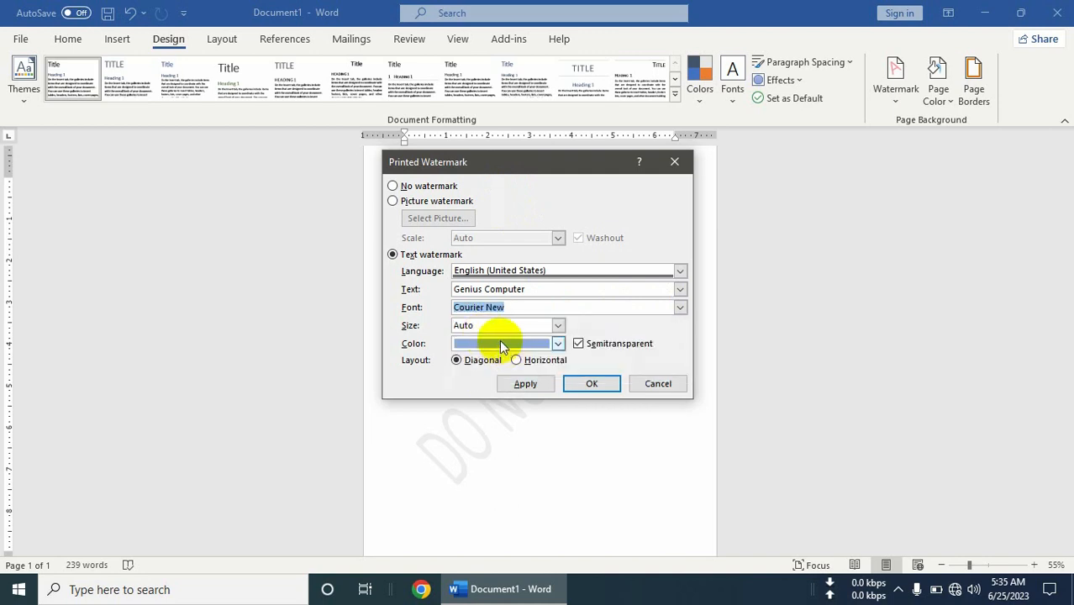
left_click(538, 384)
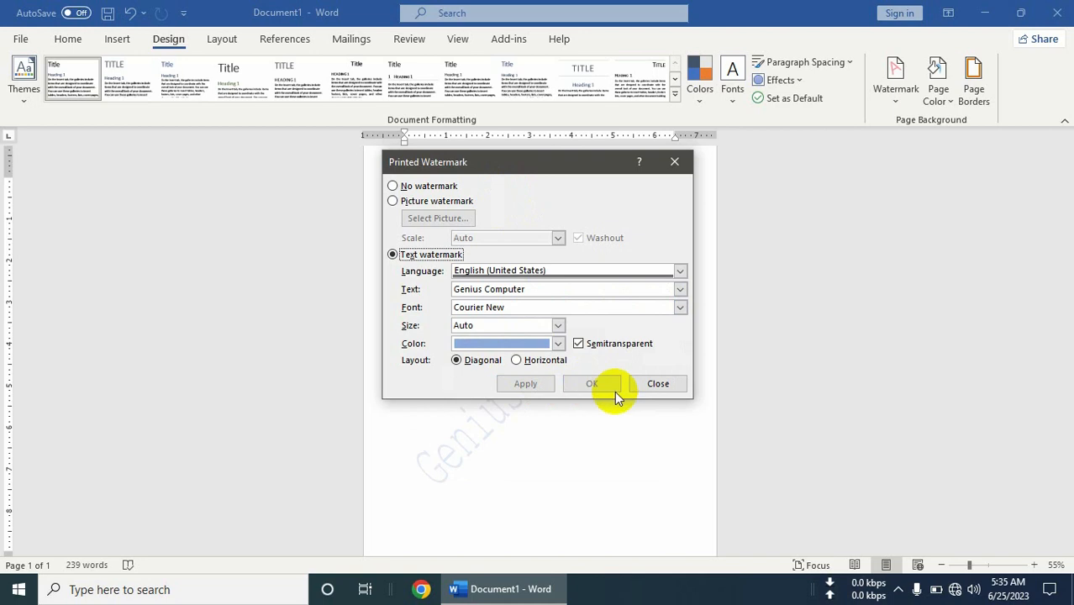
left_click(656, 383)
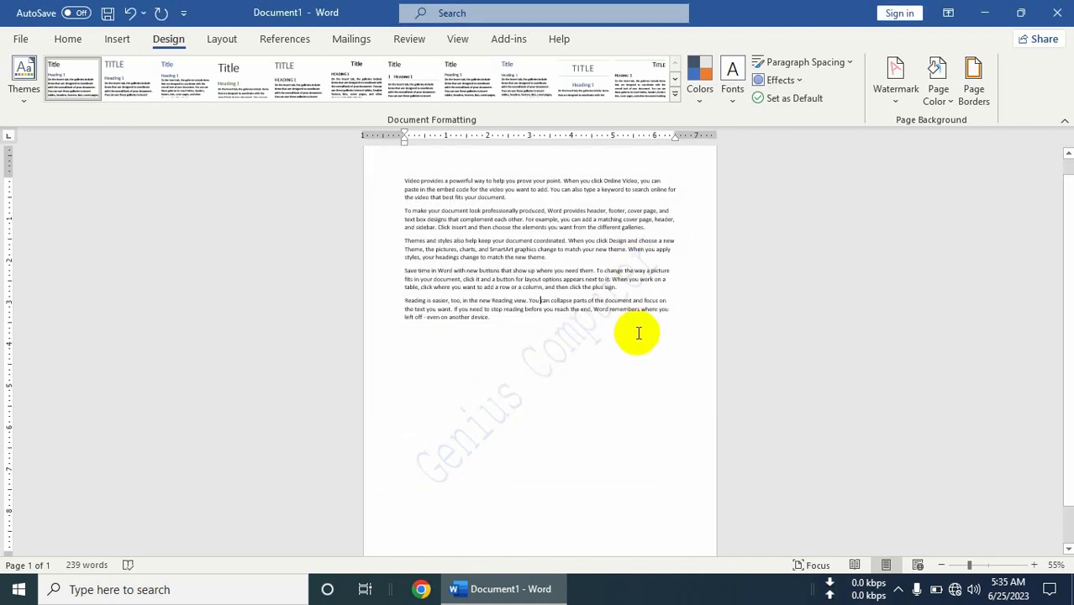
Rotate the Genius Computer watermark to a shallower diagonal and shrink it in header editing, and return to the body text.
scroll(613, 386, "up", 1)
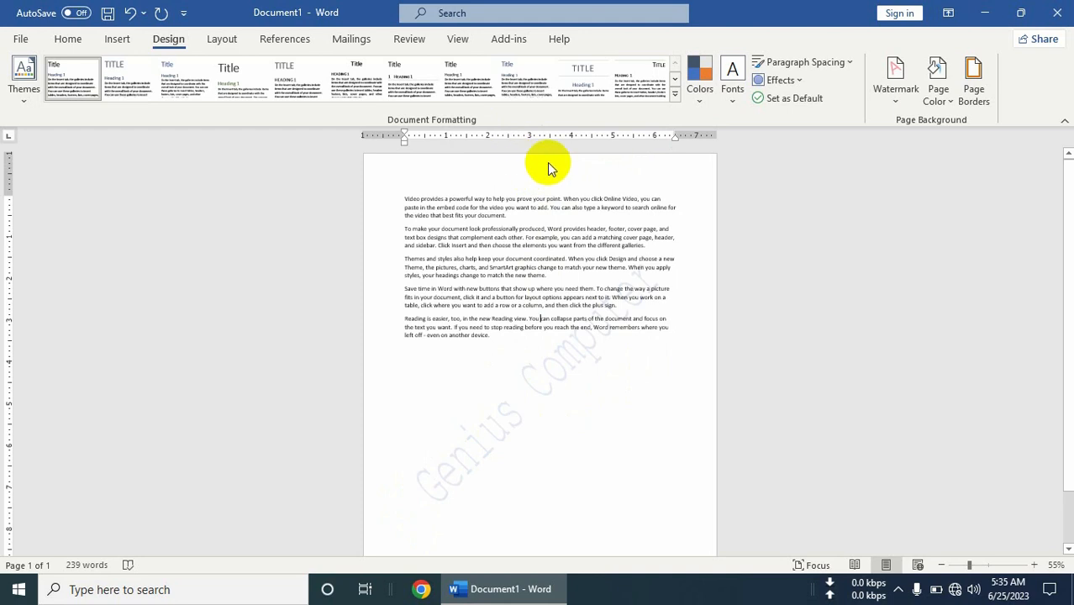
left_click(9, 195)
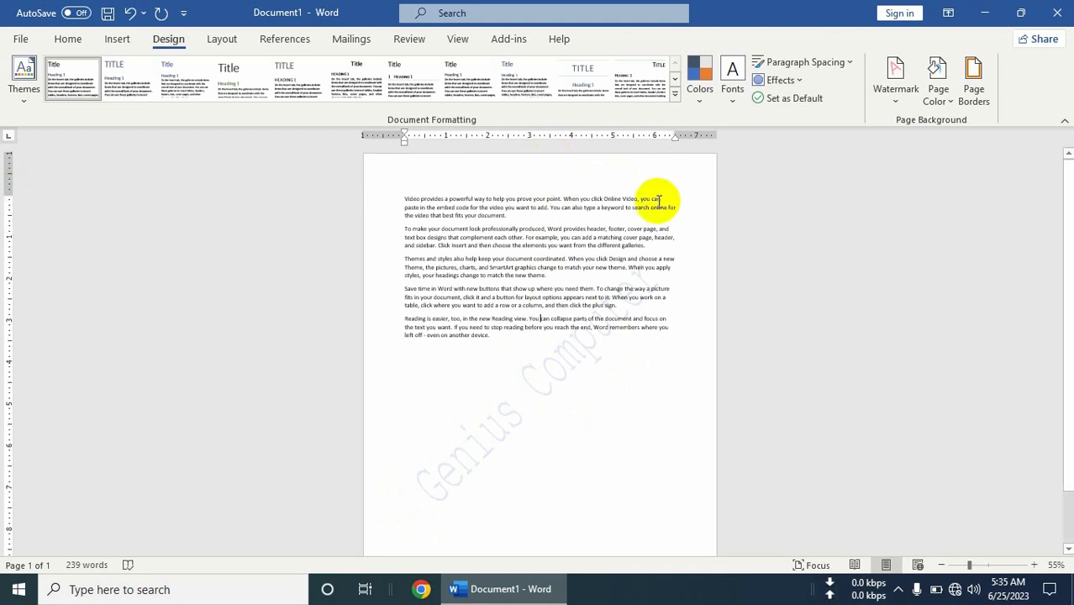
double_click(584, 179)
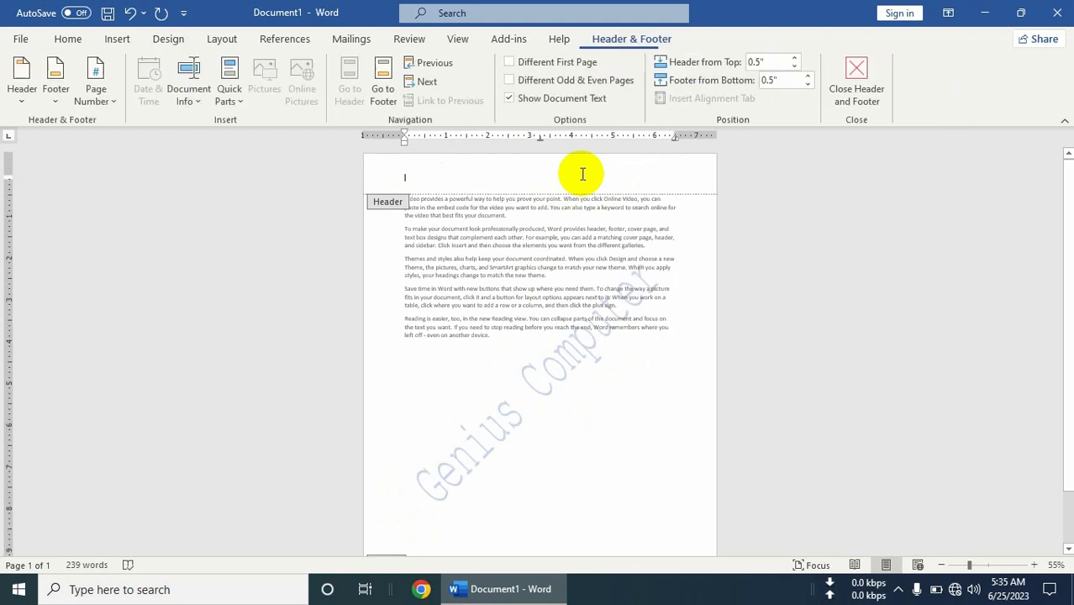
left_click(563, 382)
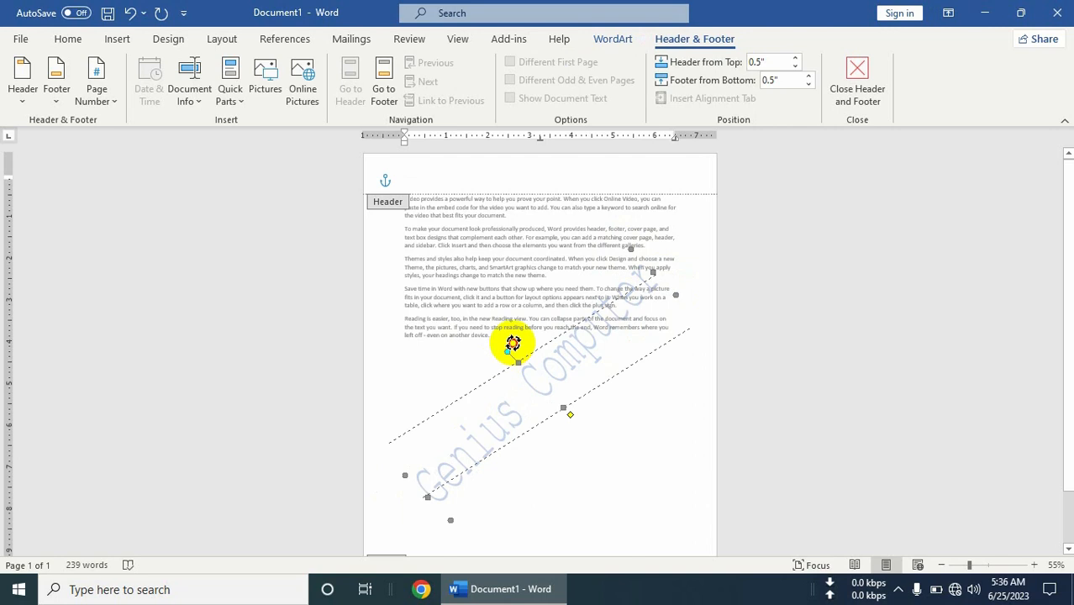
left_click_drag(512, 343, 529, 348)
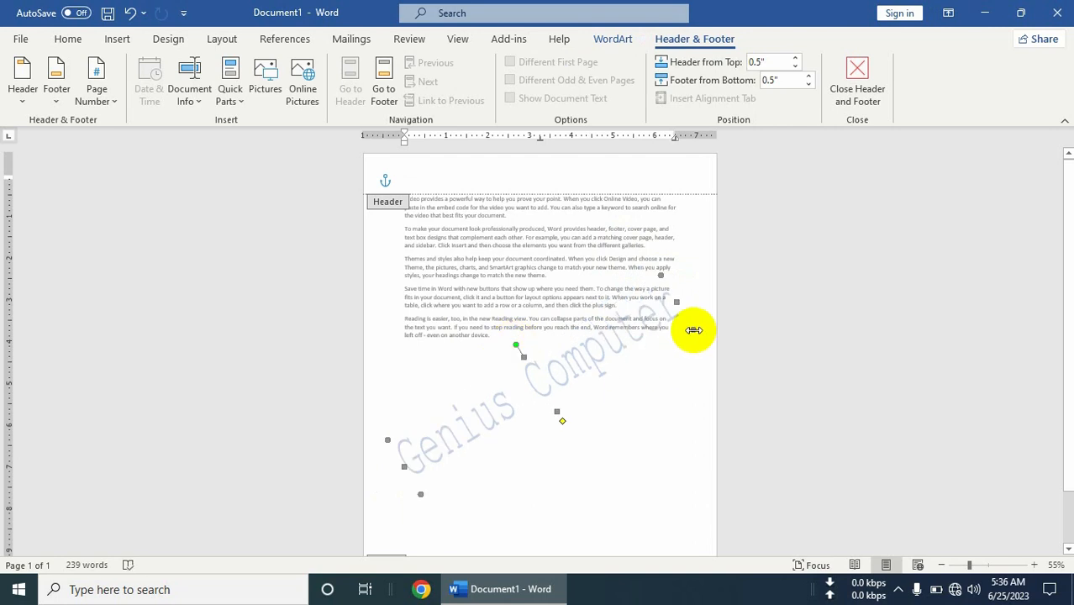
left_click_drag(687, 330, 576, 374)
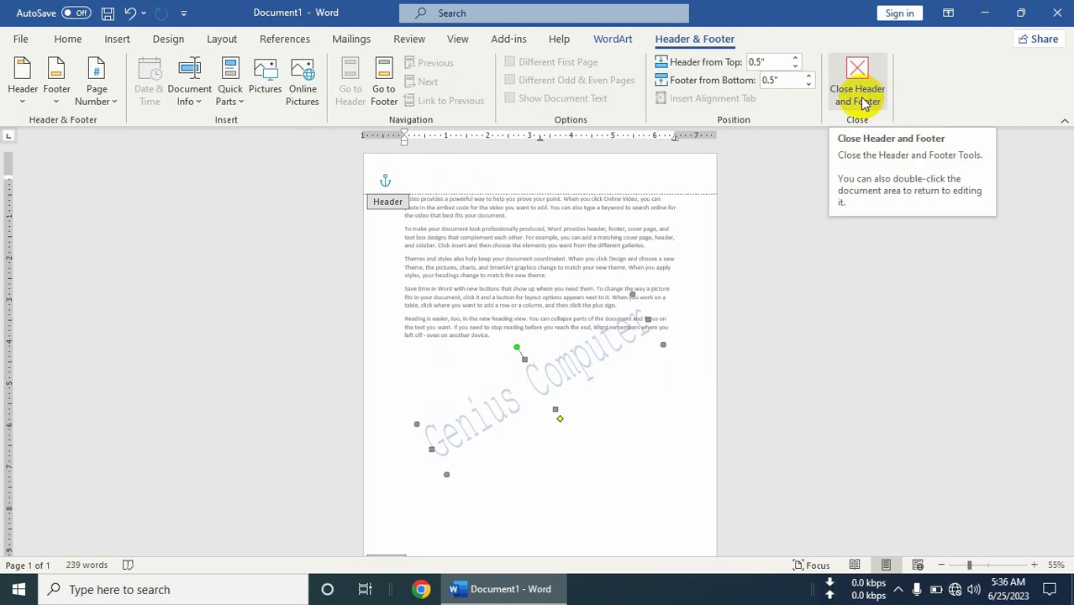
double_click(557, 239)
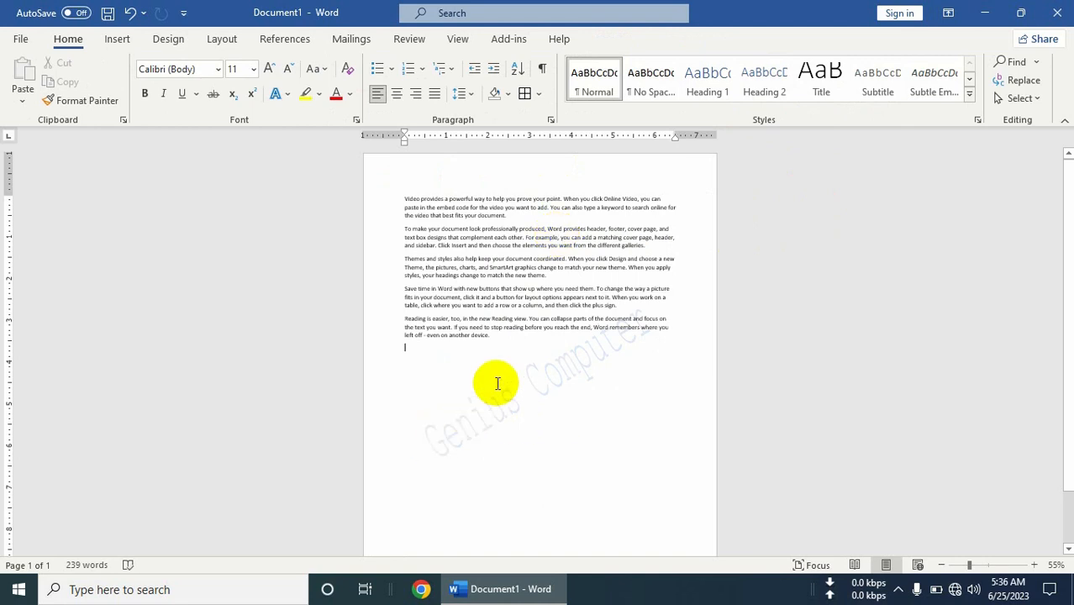
Add blank paragraphs below the text until a second page starts, and check the watermark on that page.
key("Return")
scroll(510, 485, "down", 1)
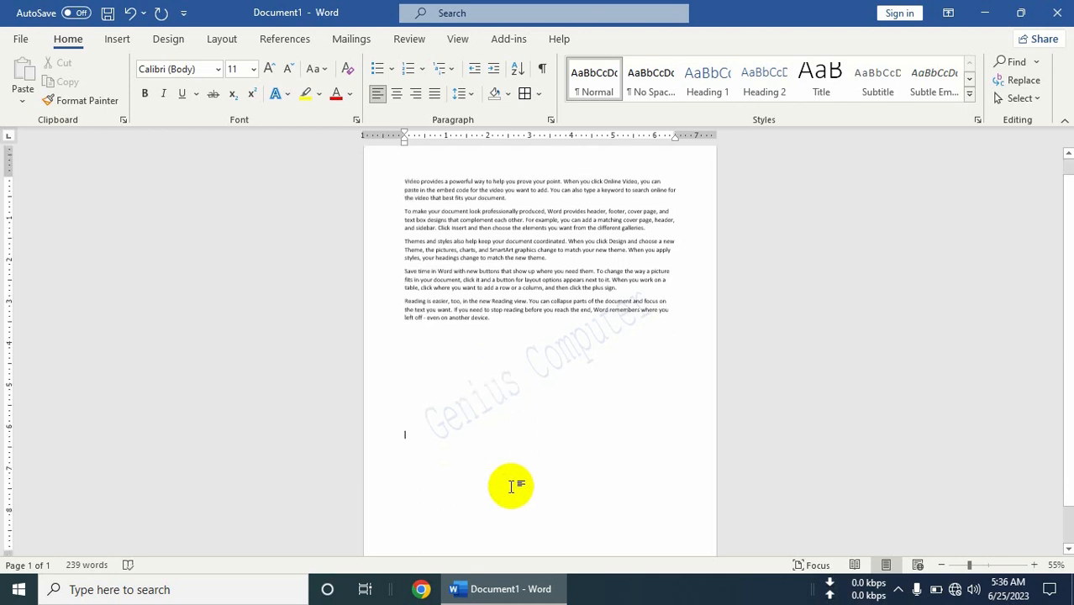
key("Return")
key("Return")
key("Return")
key("Return")
key("Return")
key("Return")
key("Return")
key("Return")
key("Return")
key("Return")
key("Return")
key("Return")
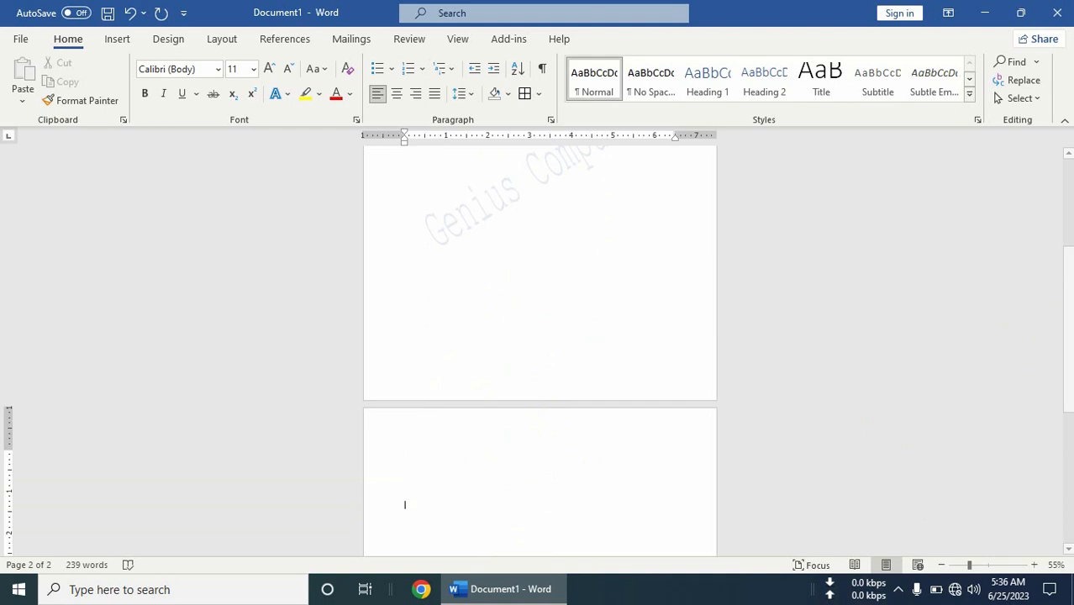
left_click(431, 350)
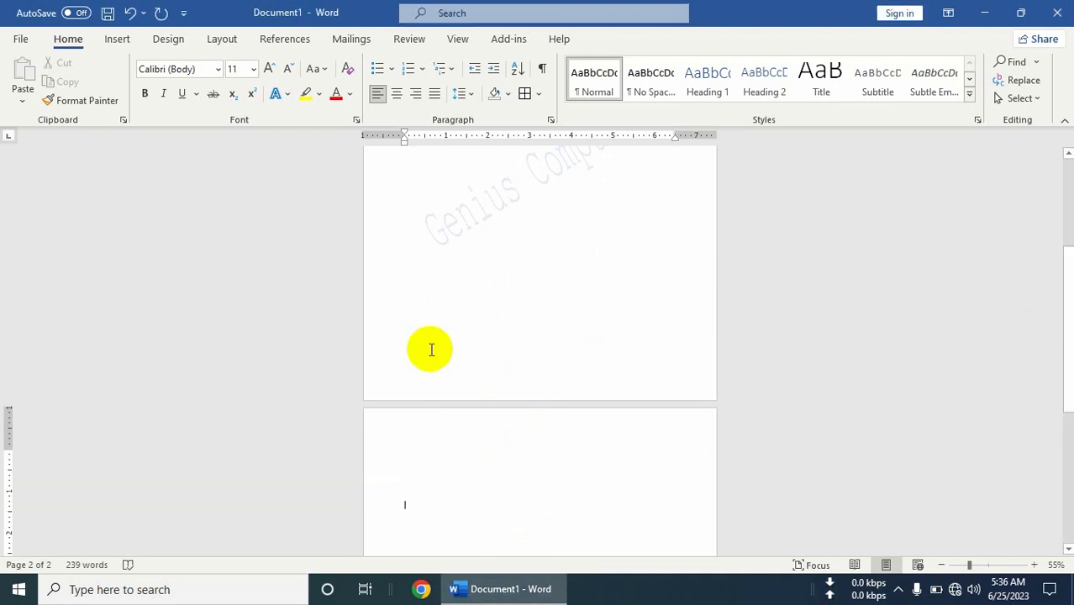
left_click_drag(1065, 328, 1067, 459)
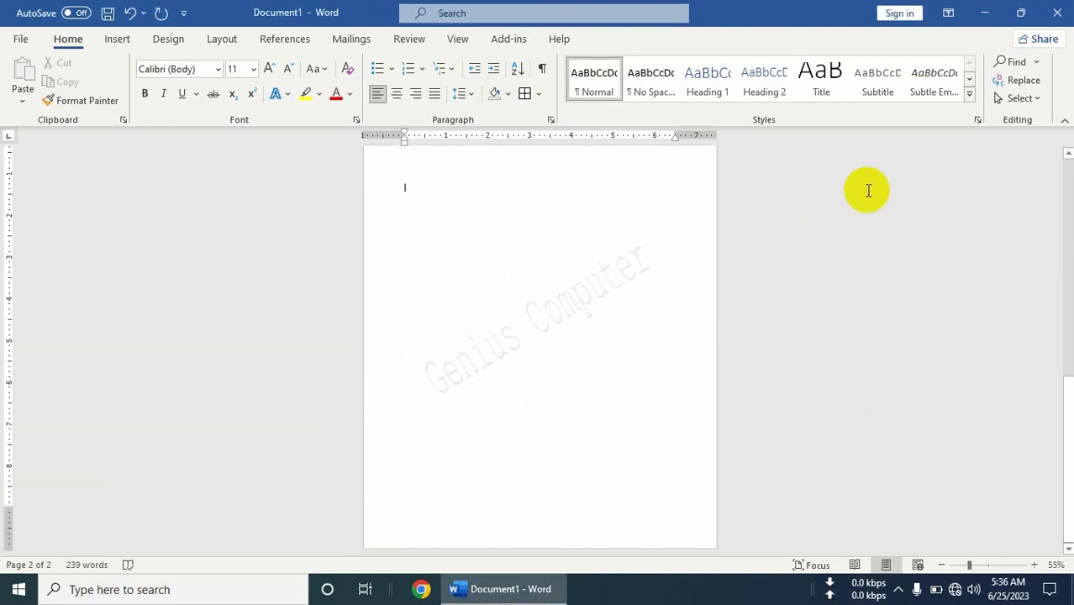
Remove the Genius Computer watermark from the document.
left_click(169, 42)
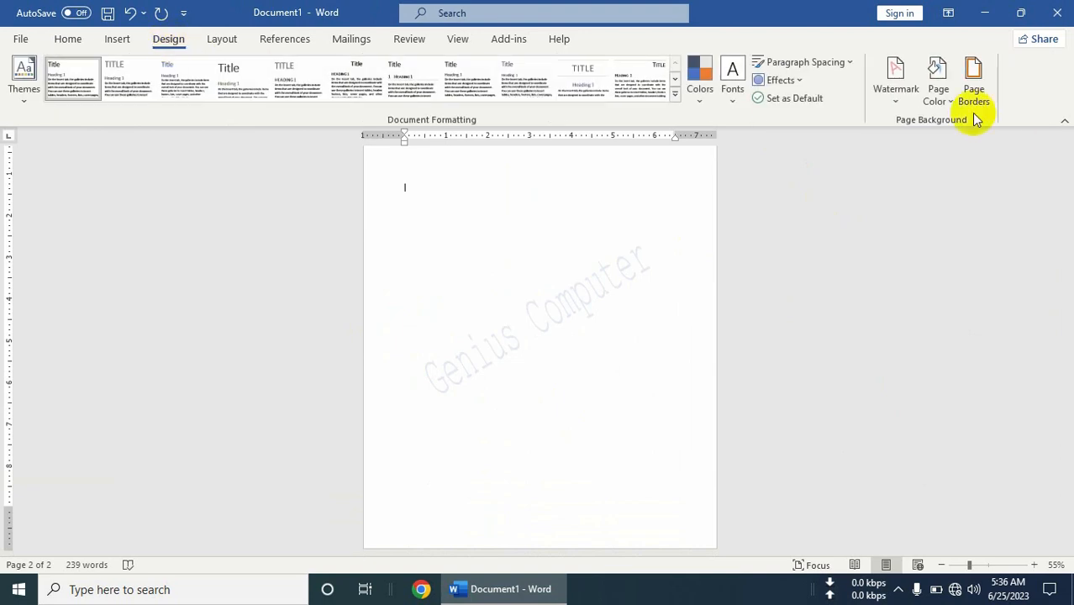
left_click(895, 99)
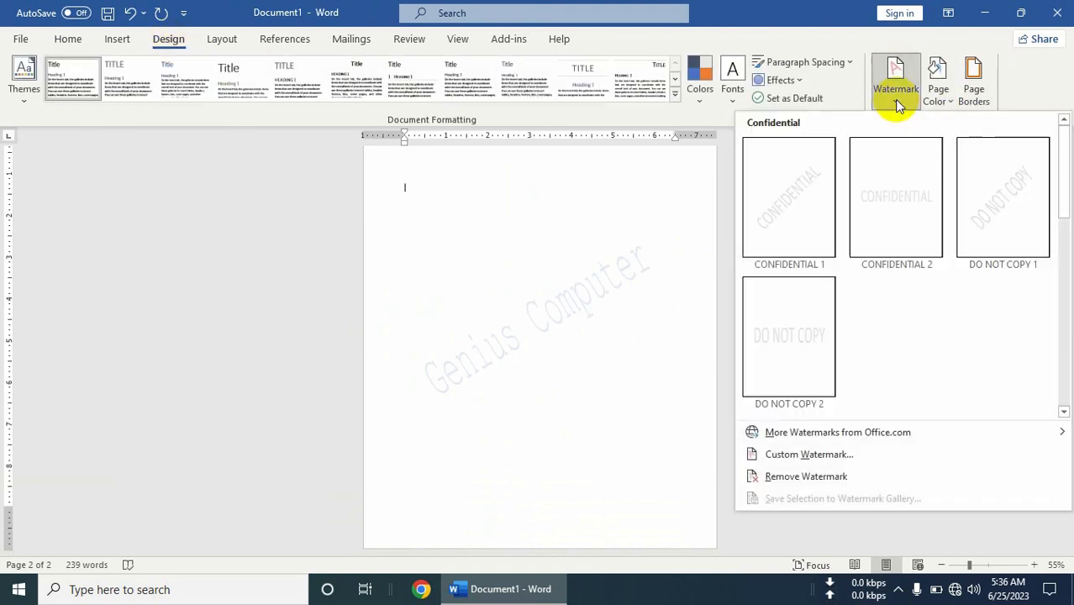
left_click(776, 476)
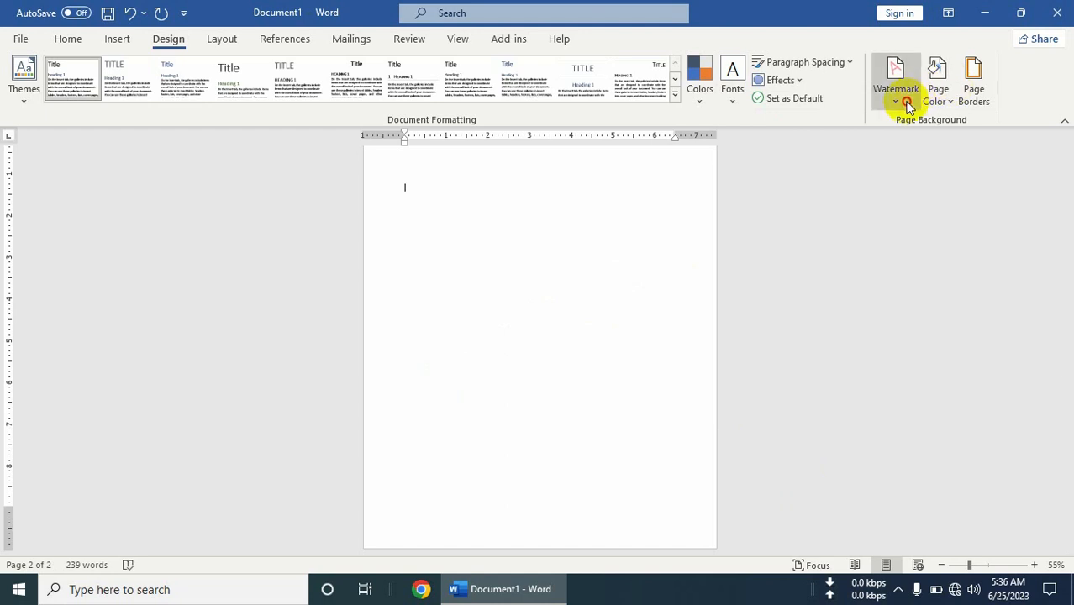
Open the custom watermark settings, choose a picture watermark, and start selecting its picture from a file.
left_click(907, 103)
left_click(780, 449)
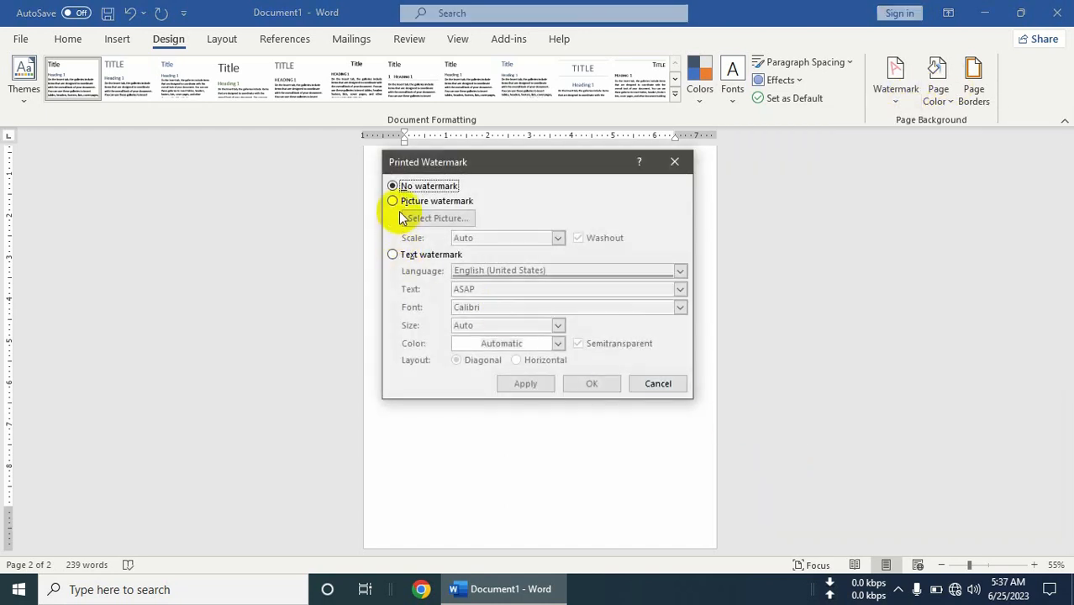
left_click(392, 254)
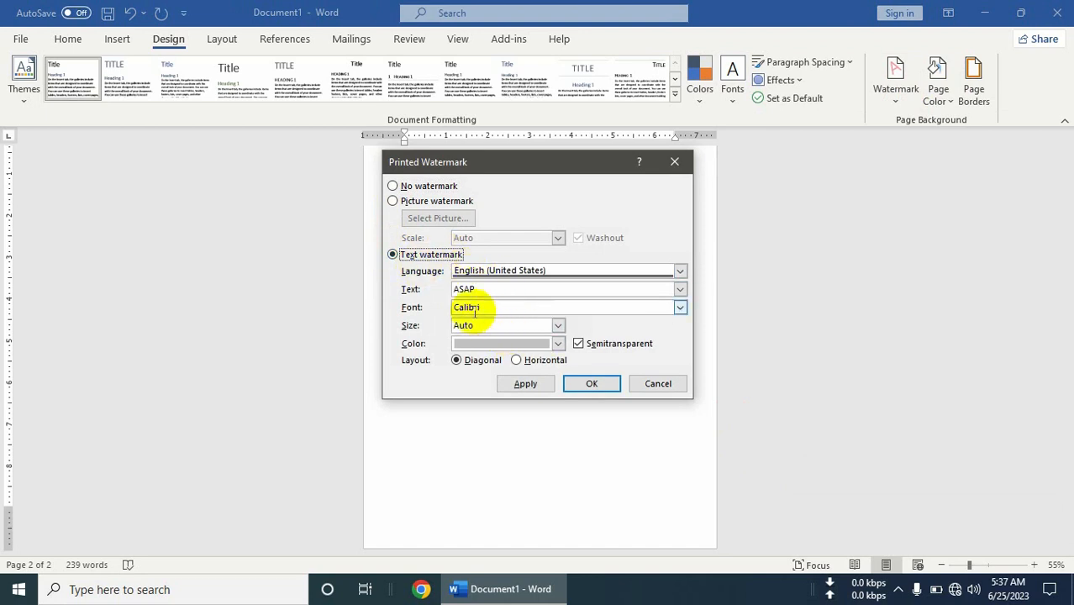
left_click(394, 201)
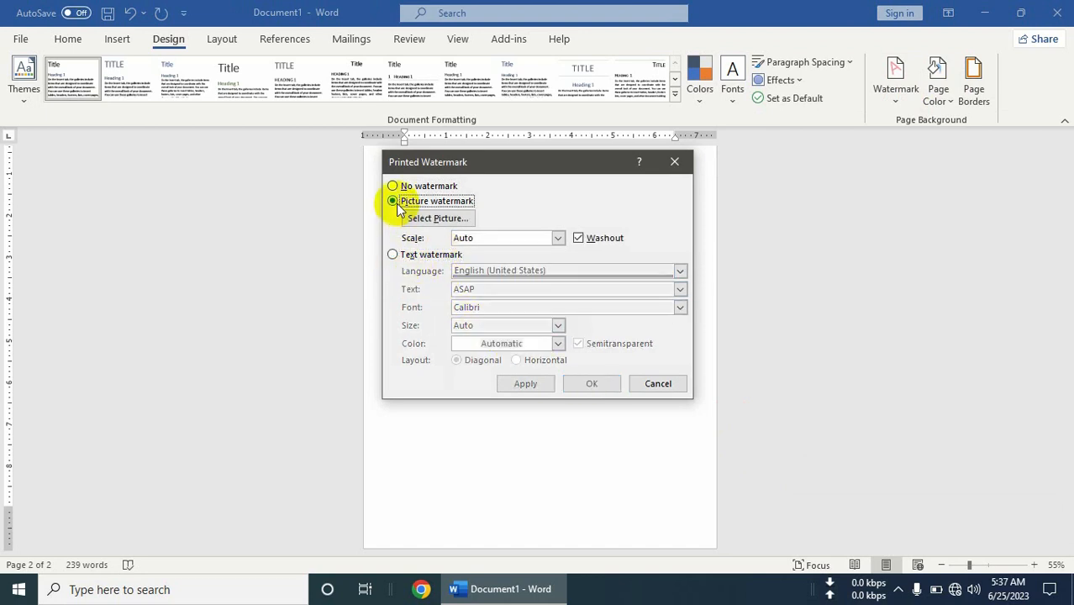
left_click(436, 219)
left_click(550, 316)
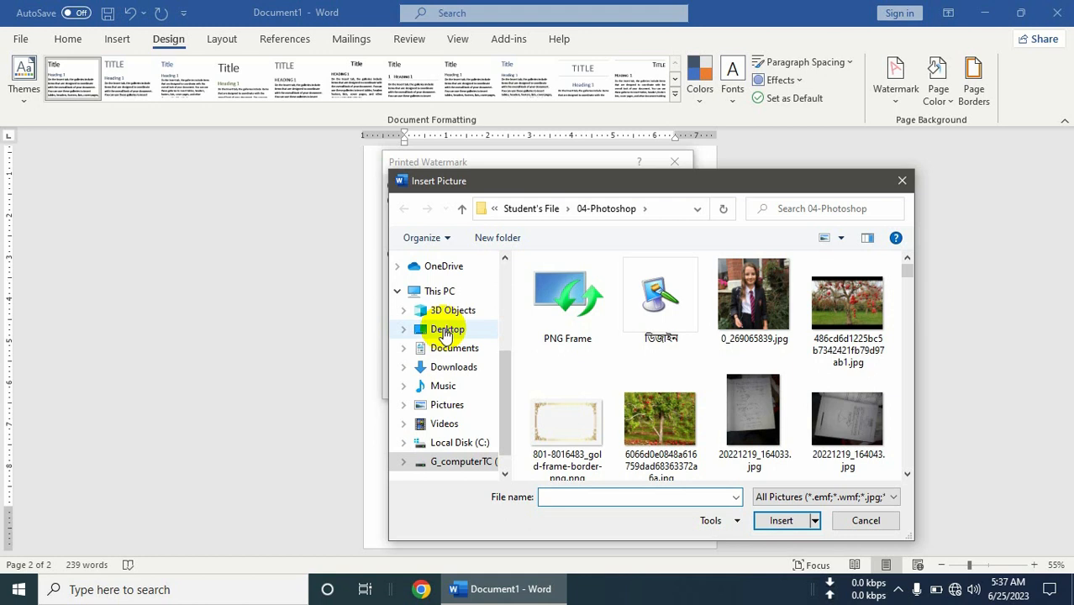
Insert the Genius computer logo PNG from the Student's File\05- Logo folder on drive D: as the picture watermark, and confirm the watermark settings.
left_click(438, 290)
scroll(623, 357, "down", 5)
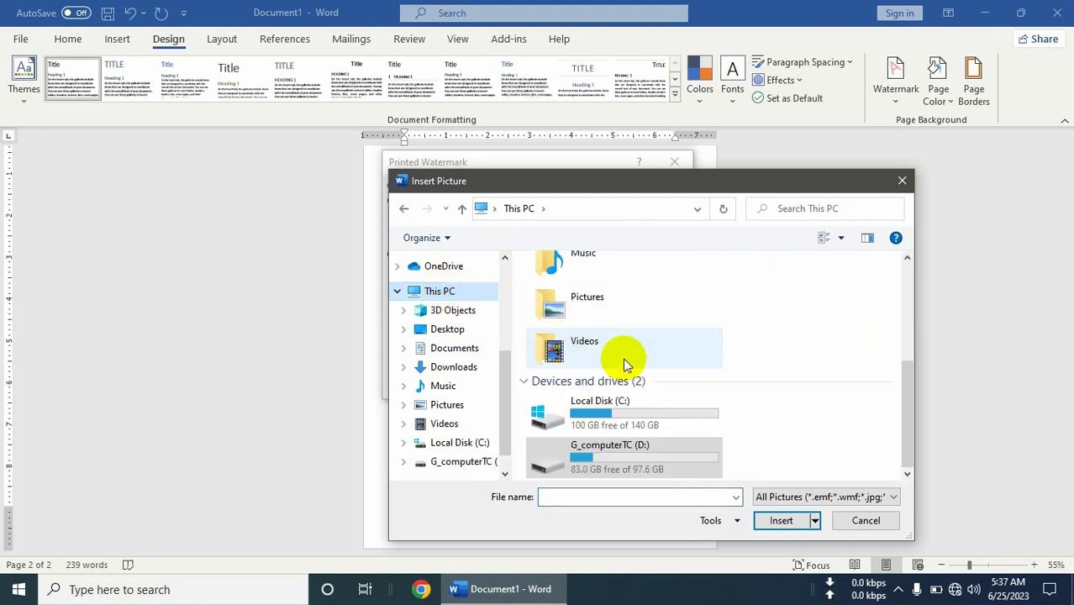
double_click(620, 454)
double_click(538, 280)
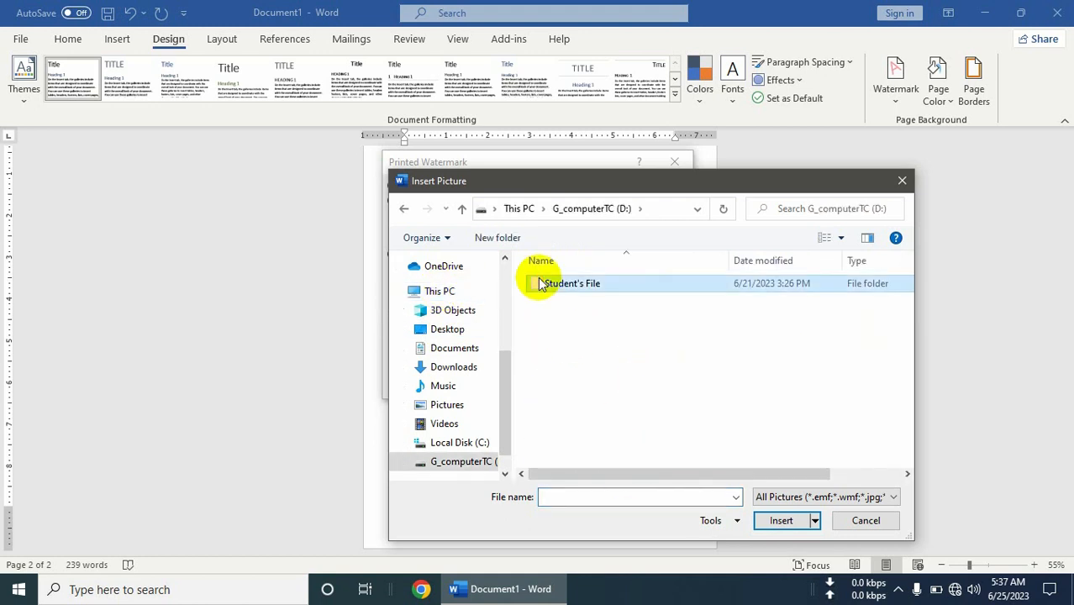
double_click(554, 350)
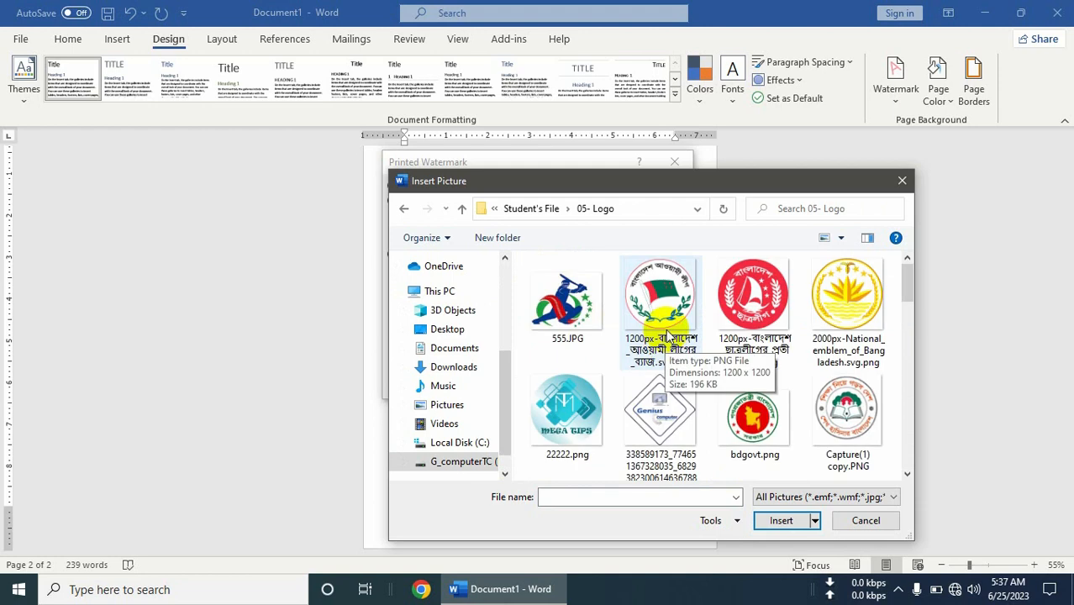
scroll(651, 337, "down", 1)
left_click(660, 418)
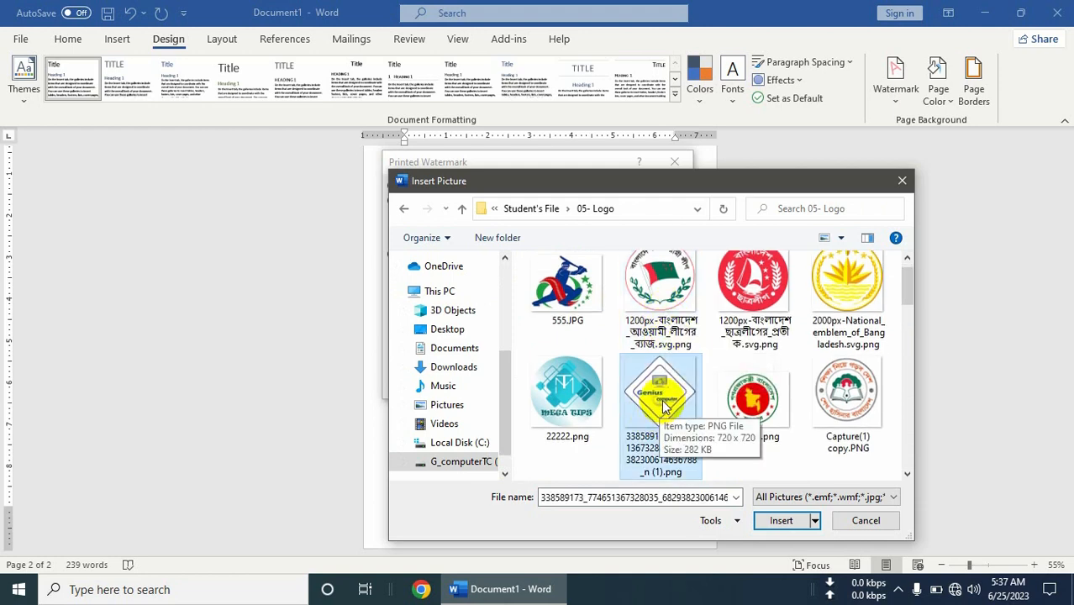
left_click(773, 521)
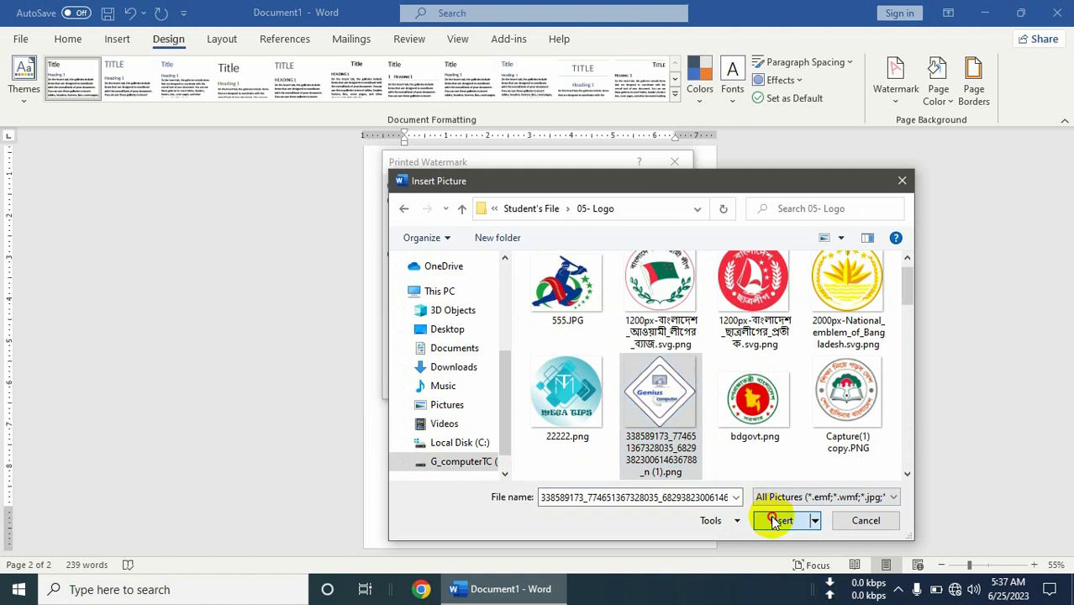
left_click(589, 385)
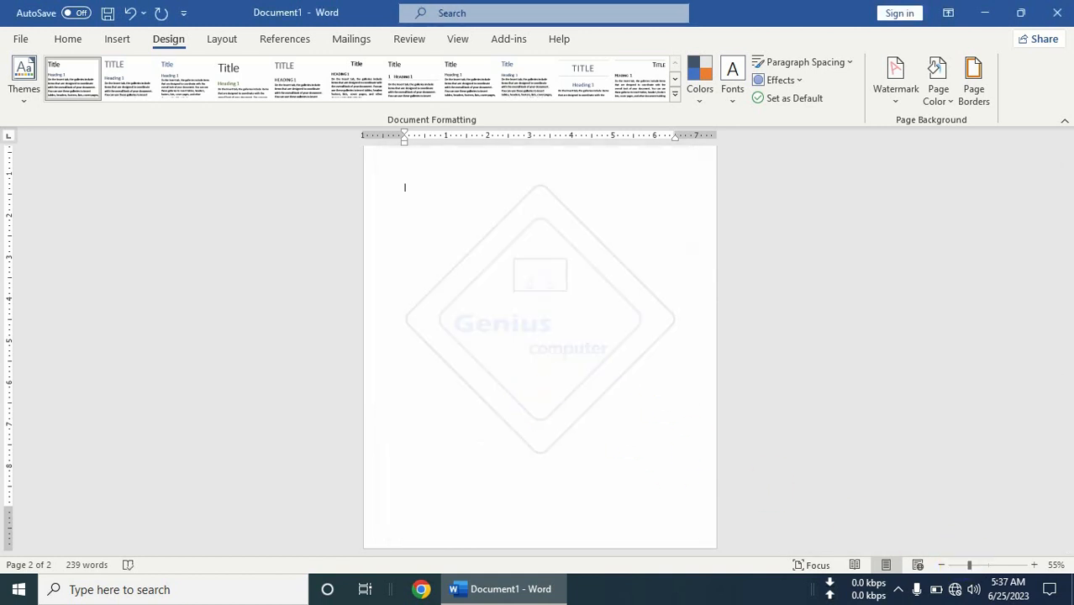
Examine the logo watermark behind the paragraphs on the first page, close up and with both pages in view.
left_click_drag(1062, 400, 1037, 263)
left_click_drag(971, 566, 976, 564)
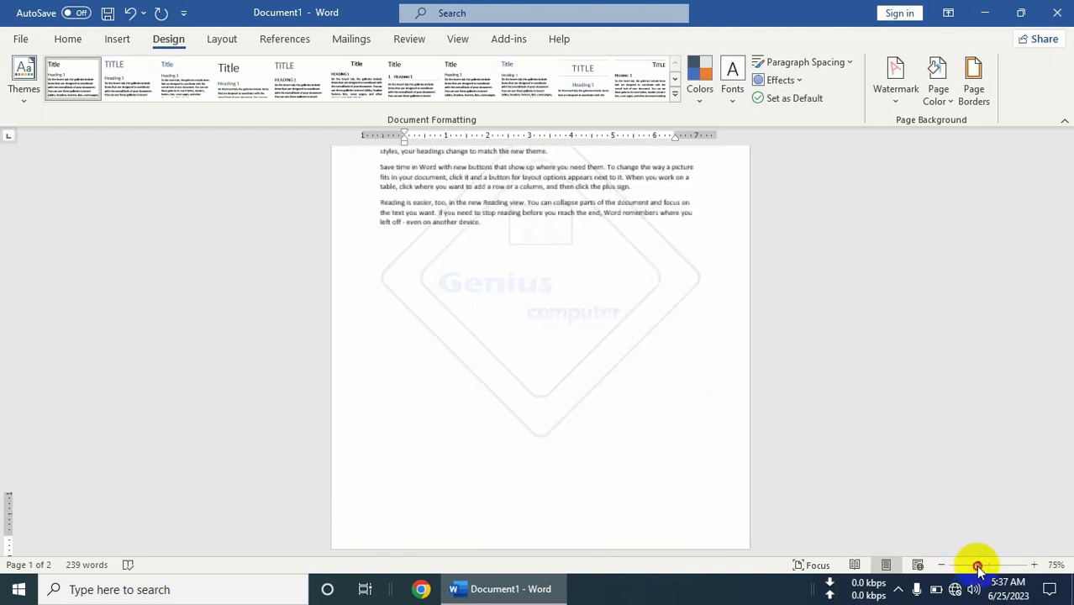
scroll(531, 338, "up", 2)
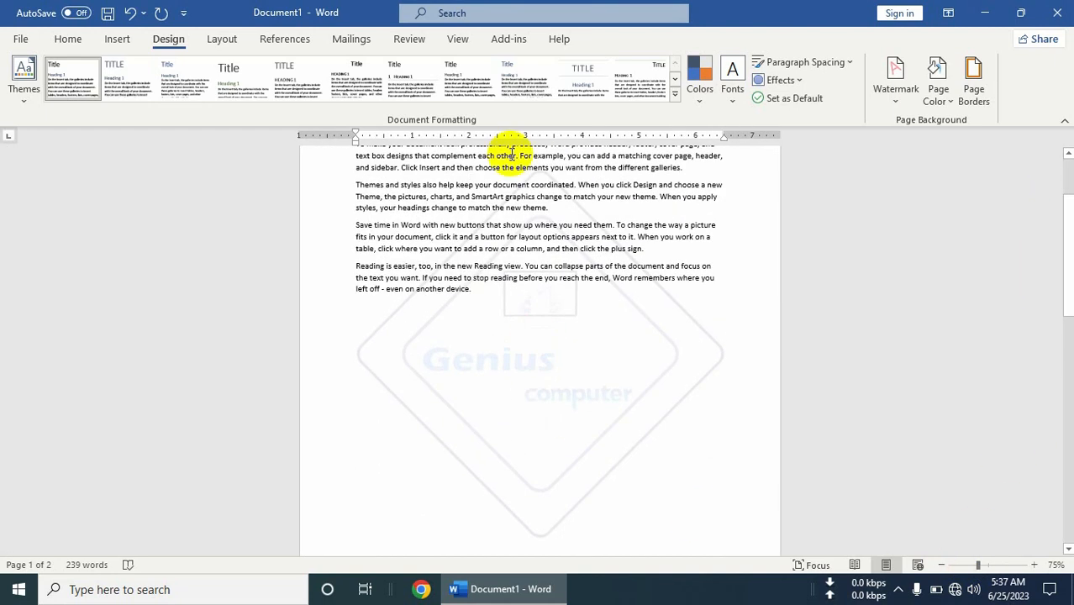
left_click_drag(487, 287, 297, 201)
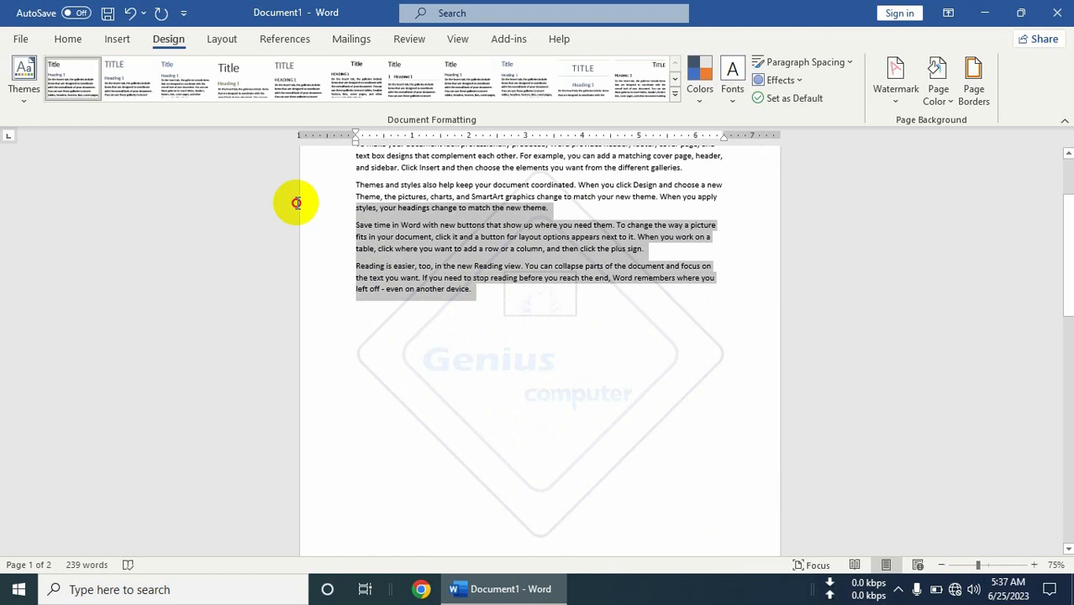
left_click(532, 365)
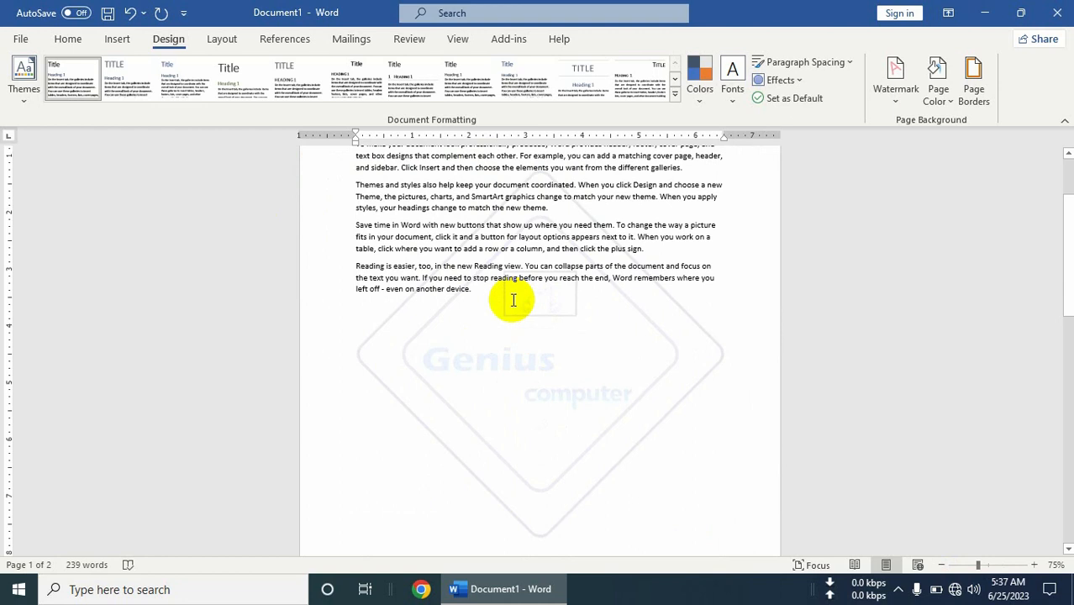
left_click(962, 564)
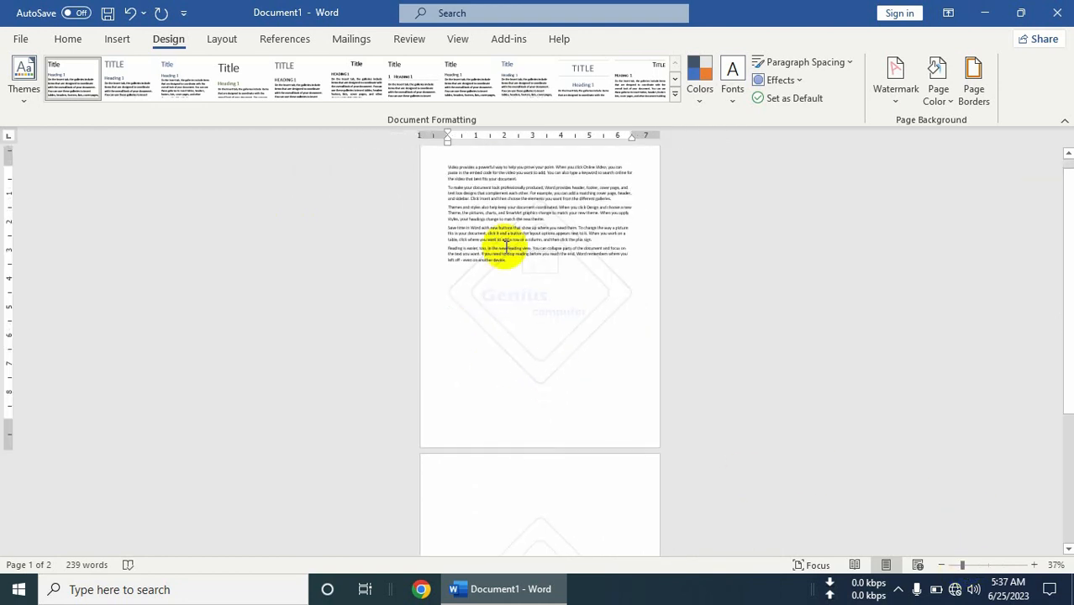
scroll(505, 247, "up", 1)
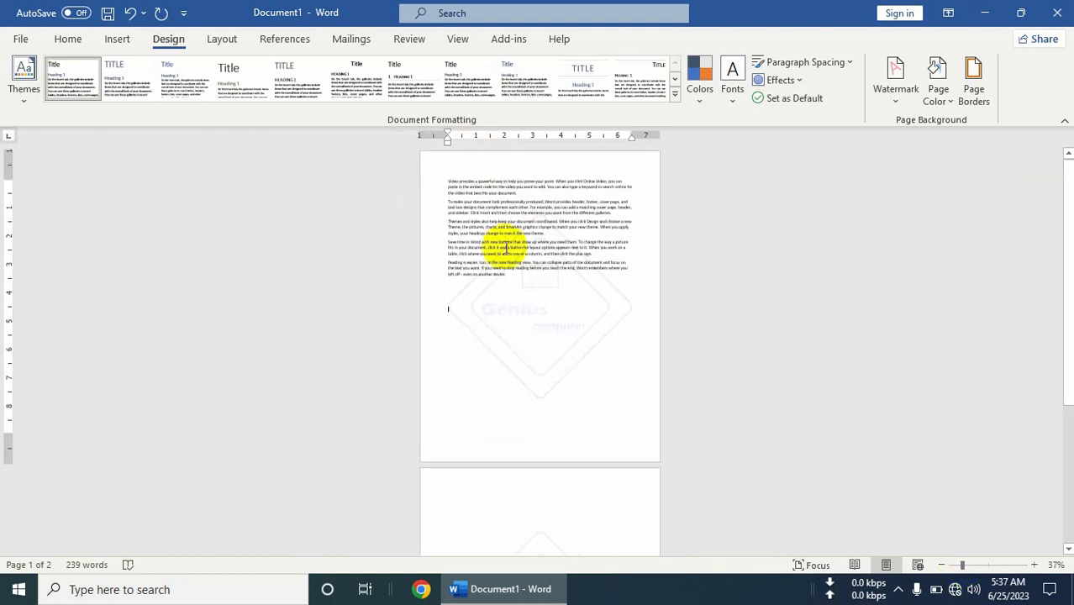
Open header editing on the first page, shrink the logo watermark, and move it up behind the text.
double_click(544, 169)
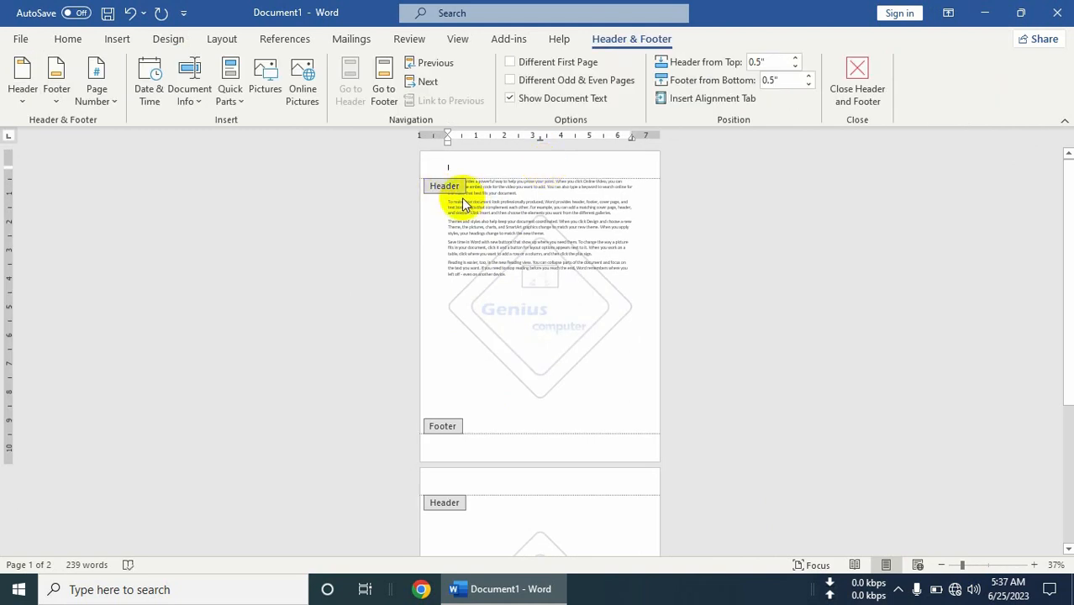
left_click(552, 295)
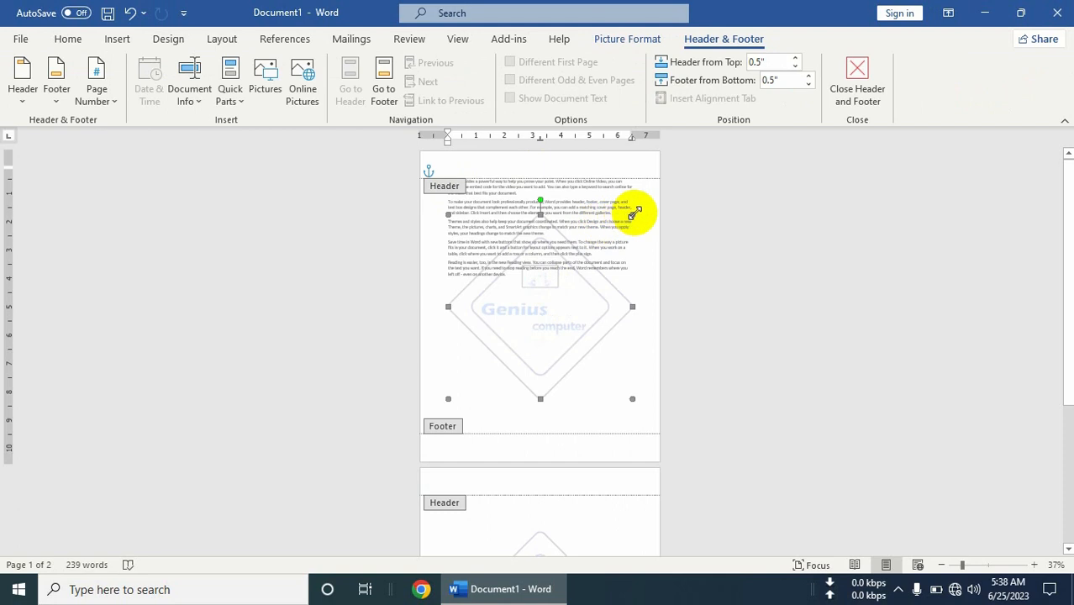
left_click_drag(633, 213, 582, 262)
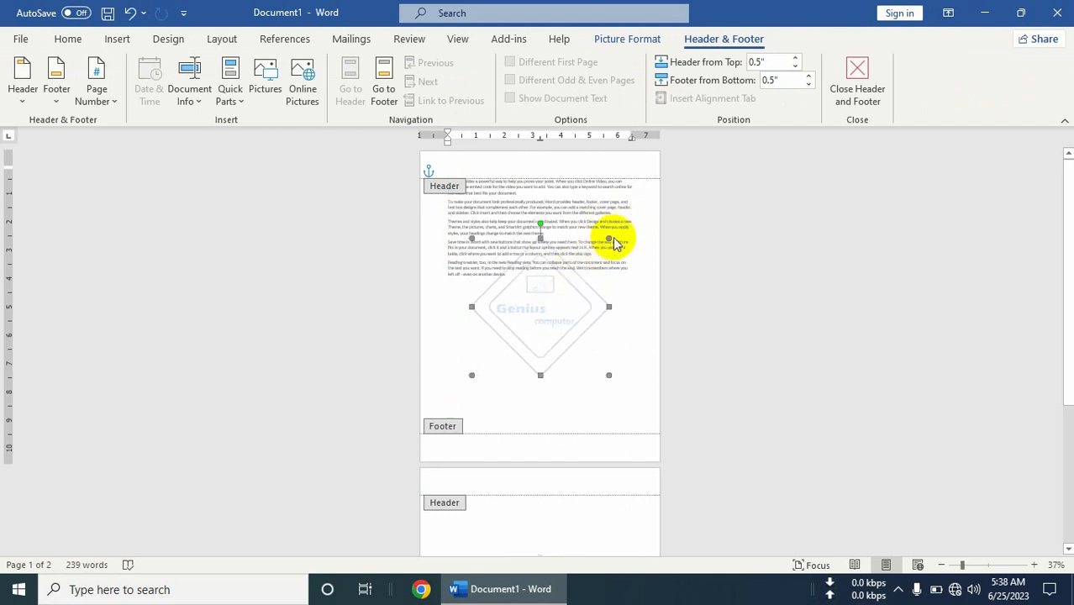
left_click_drag(607, 237, 580, 243)
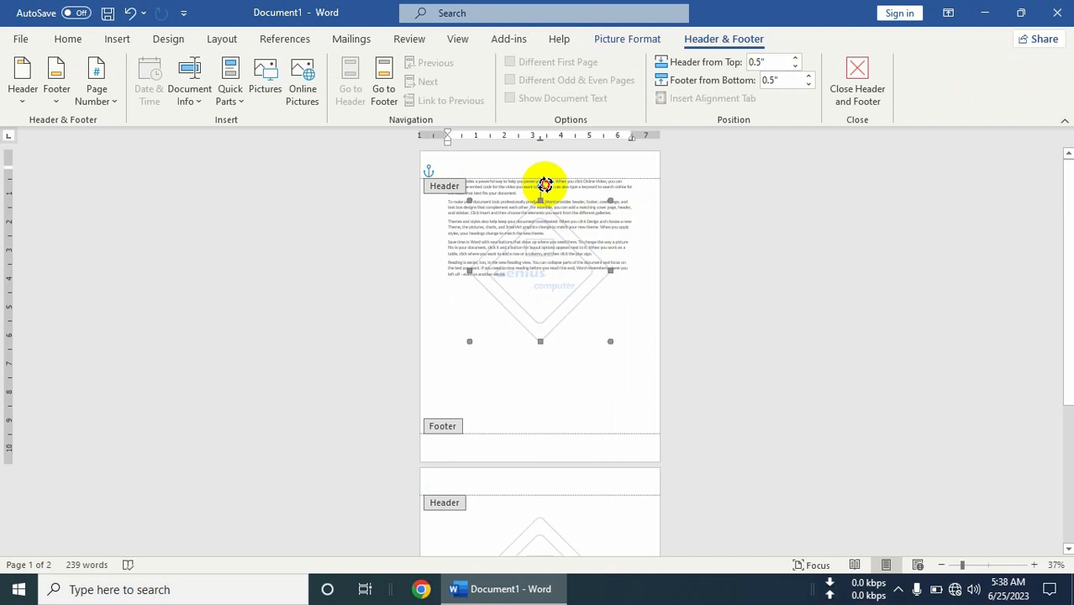
Try rotating the logo watermark slightly clockwise, and undo the rotation.
left_click_drag(554, 185, 557, 189)
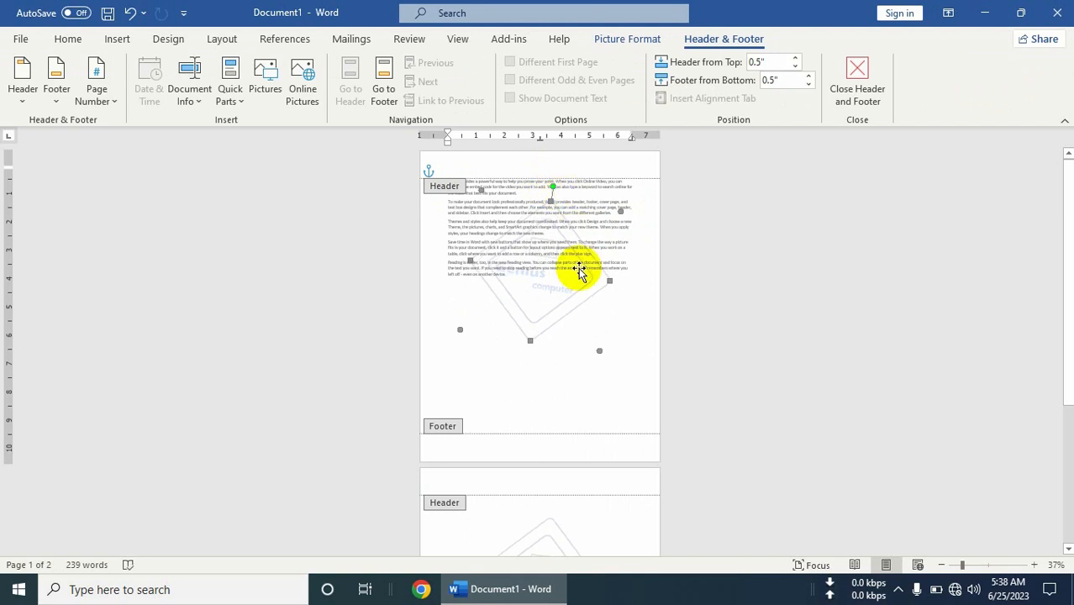
left_click(130, 16)
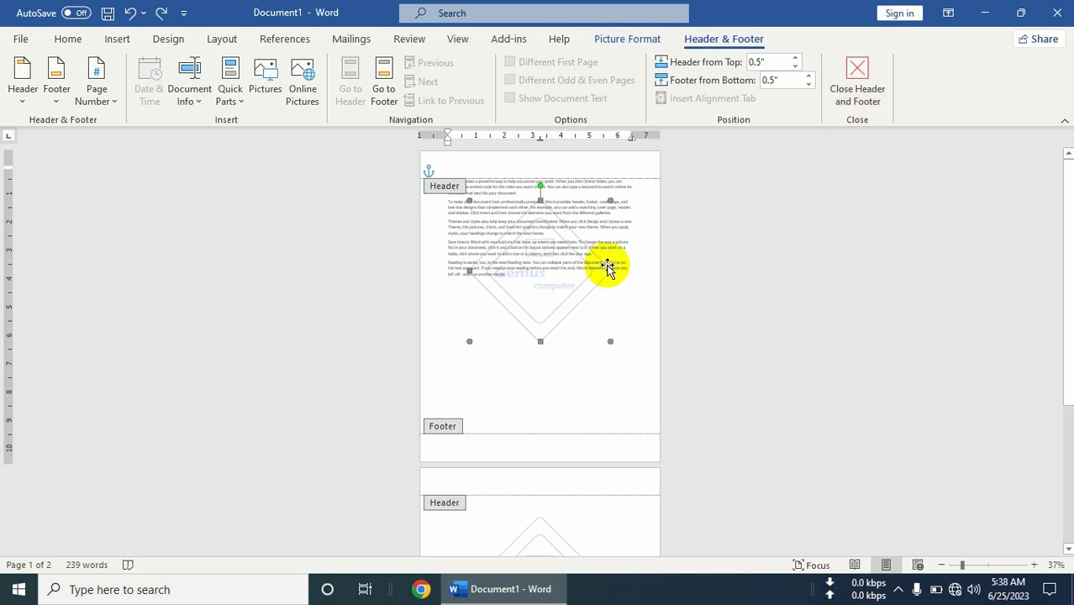
Return to the body text and check the resized logo watermark on both pages.
double_click(492, 384)
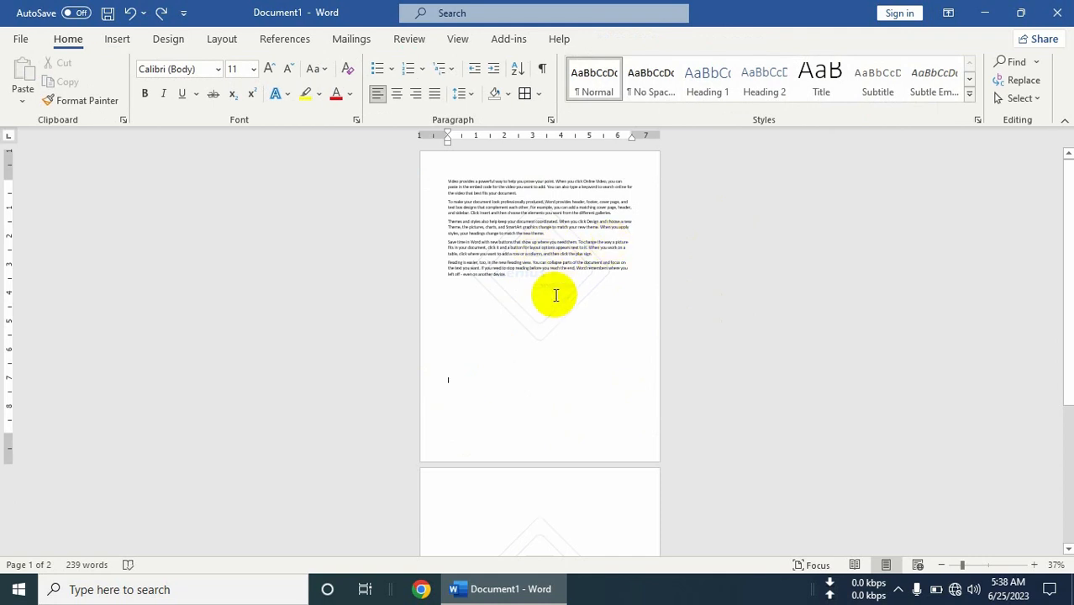
scroll(553, 302, "down", 1)
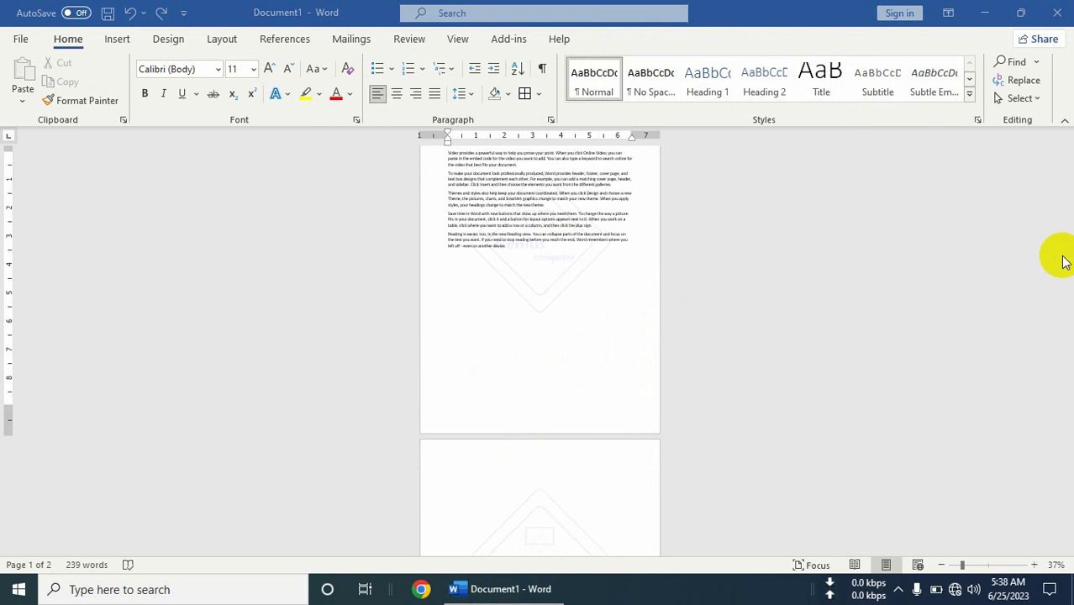
left_click(508, 259)
scroll(507, 260, "up", 1)
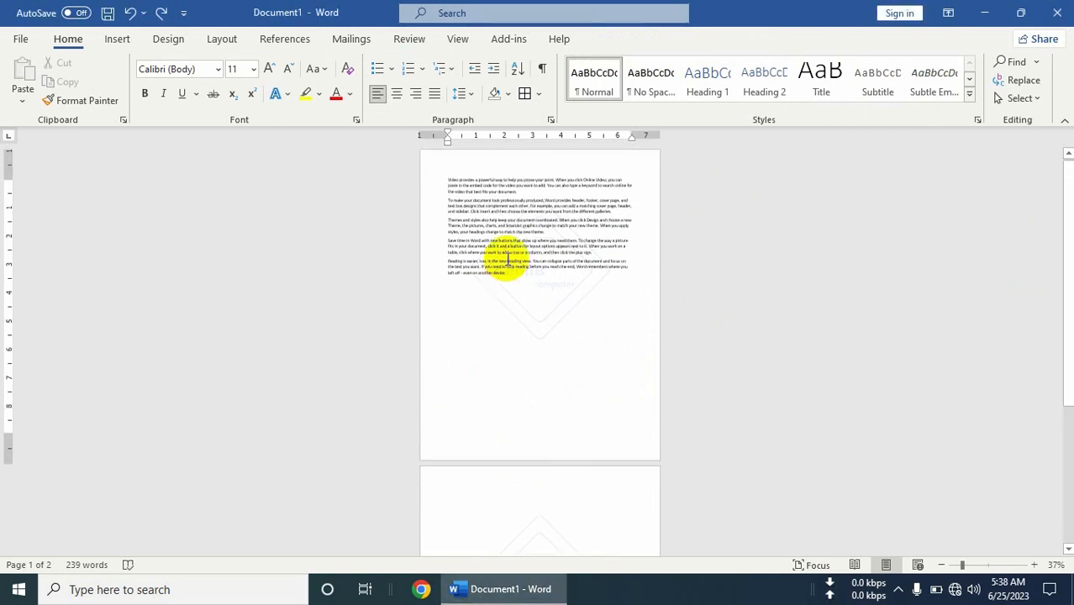
left_click(973, 564)
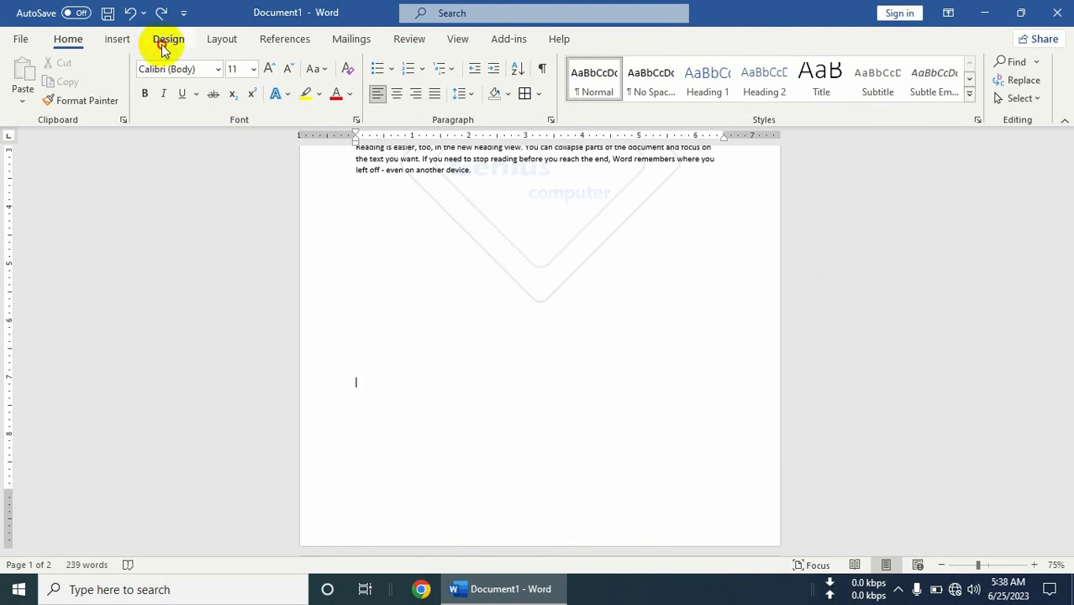
left_click(166, 42)
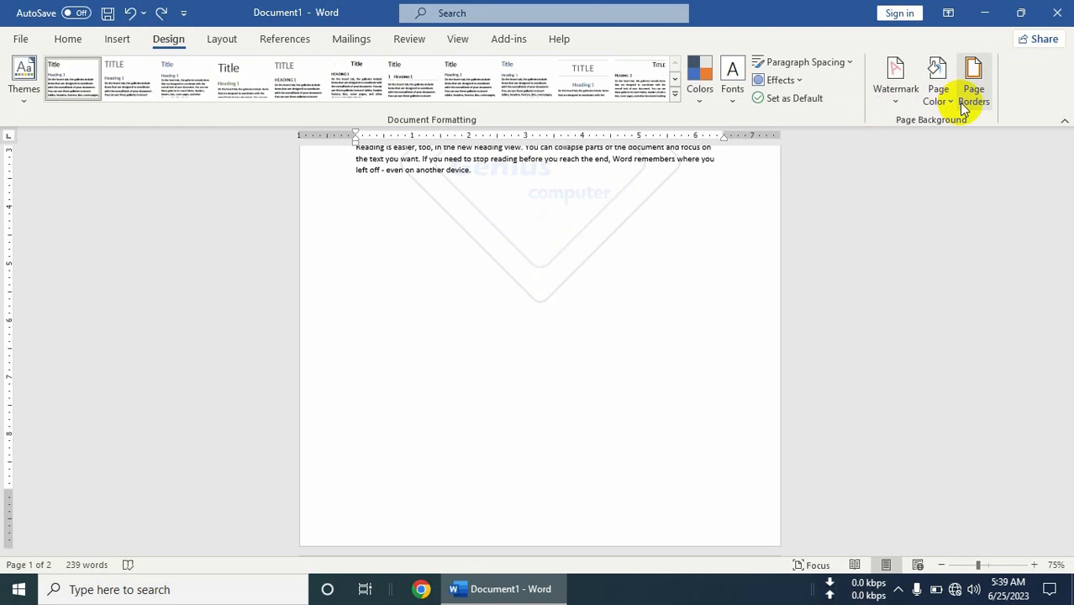
scroll(578, 265, "up", 2)
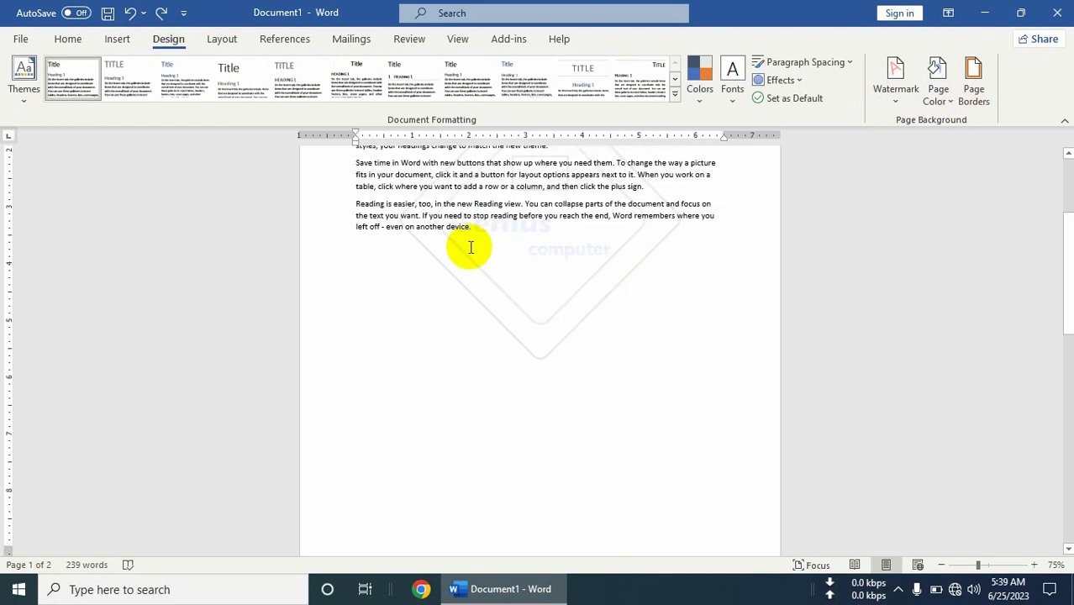
left_click_drag(480, 232, 258, 144)
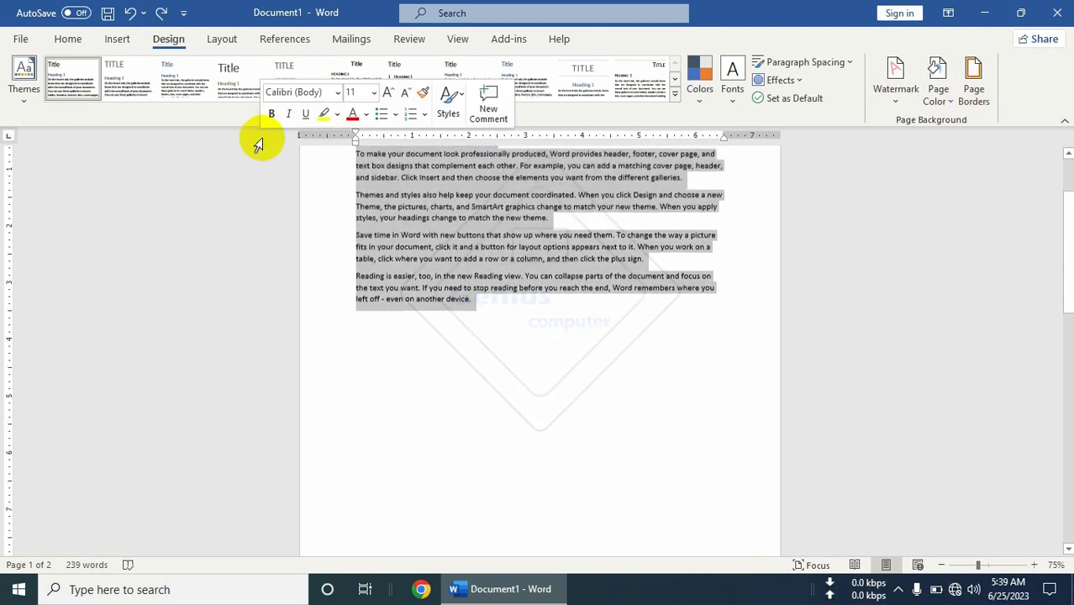
left_click(468, 244)
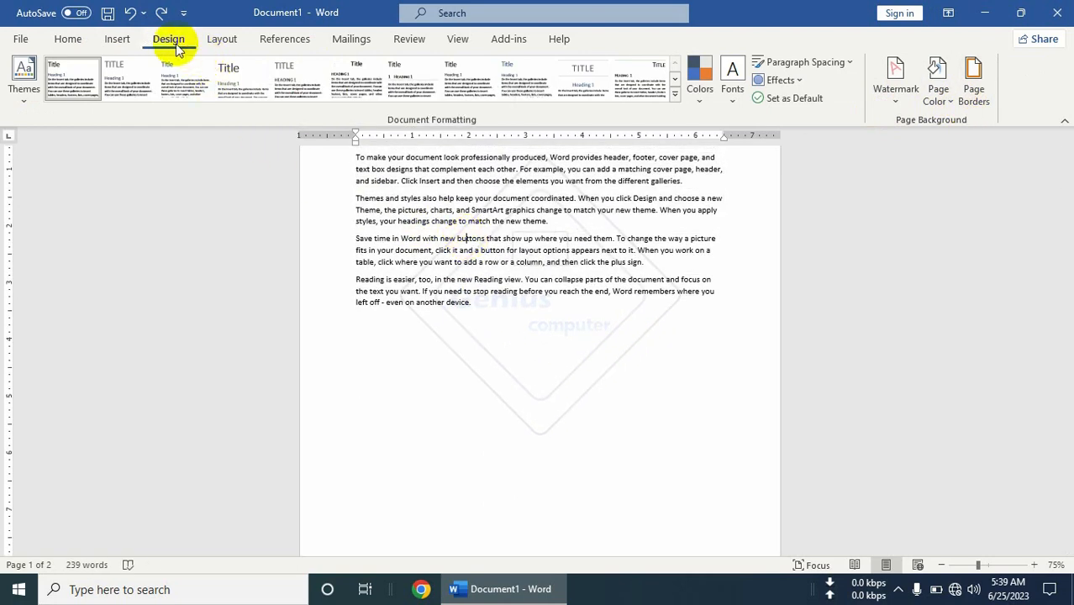
left_click(220, 42)
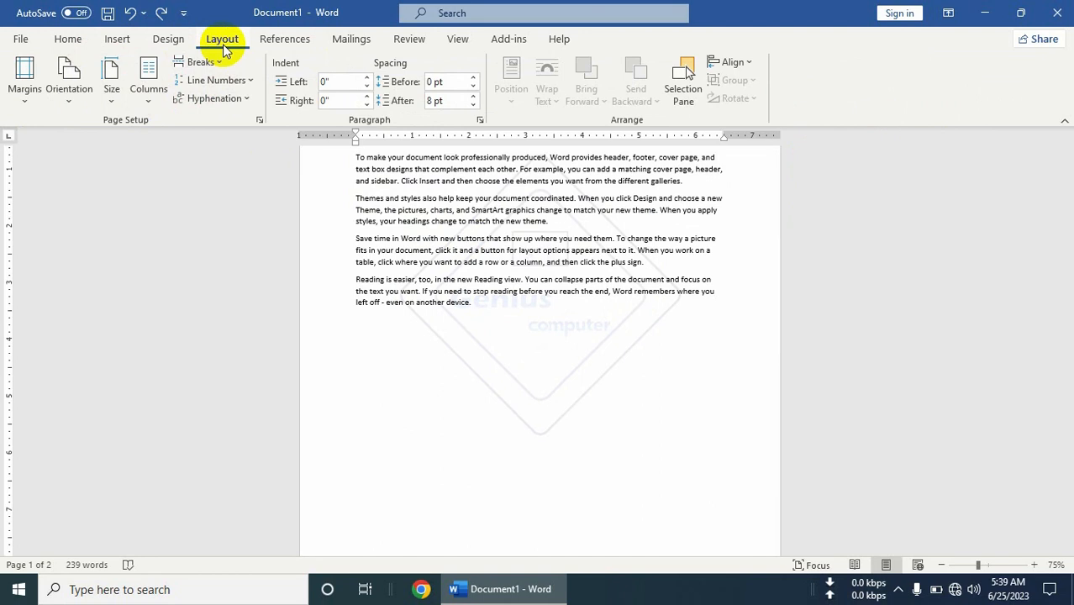
left_click(116, 40)
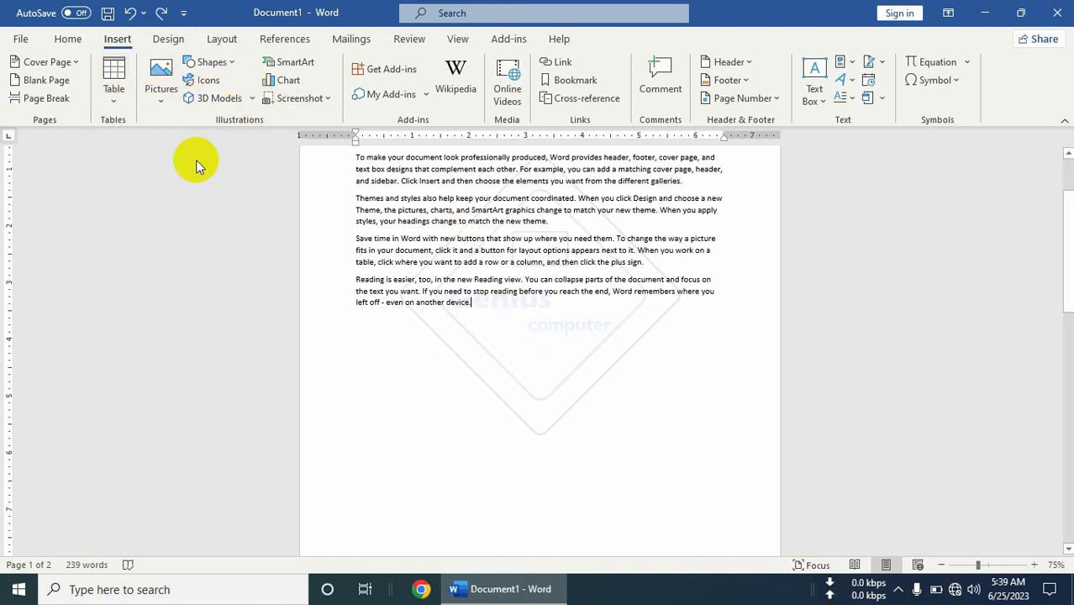
left_click(168, 40)
left_click(220, 42)
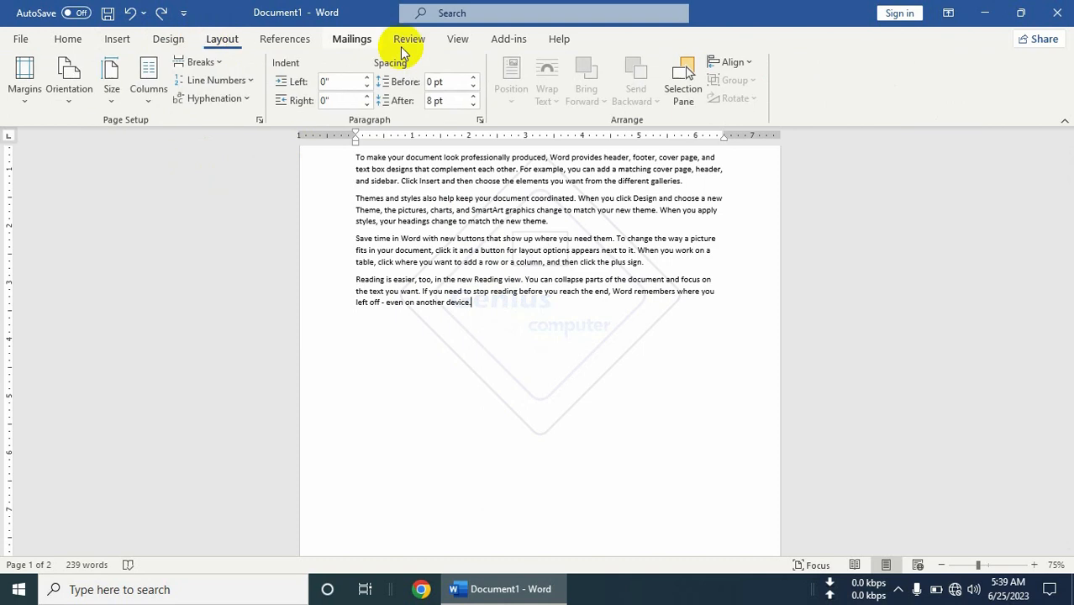
left_click(460, 40)
left_click(411, 46)
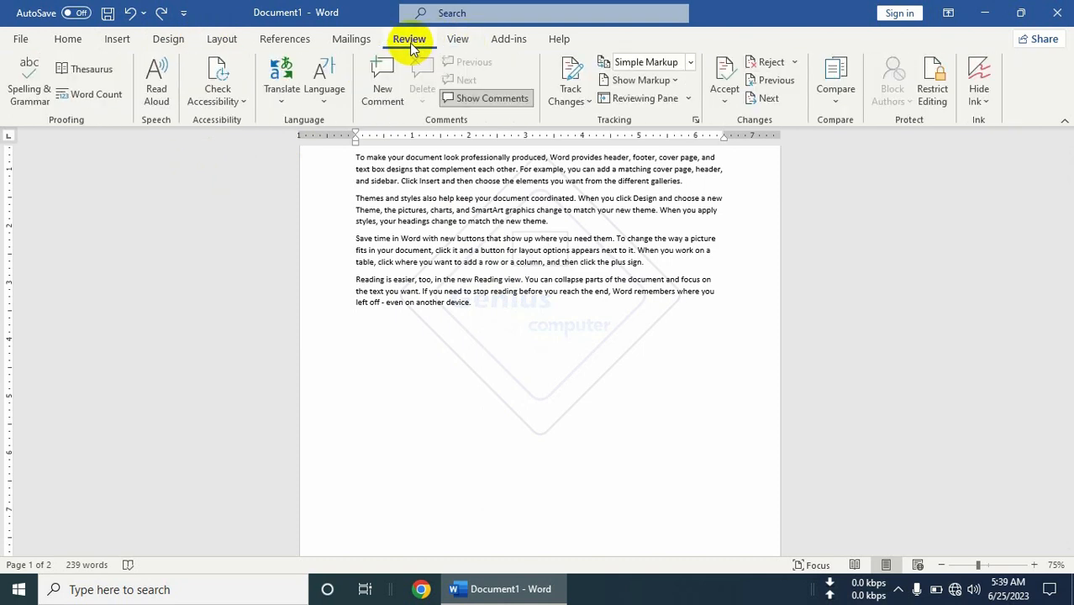
left_click(461, 43)
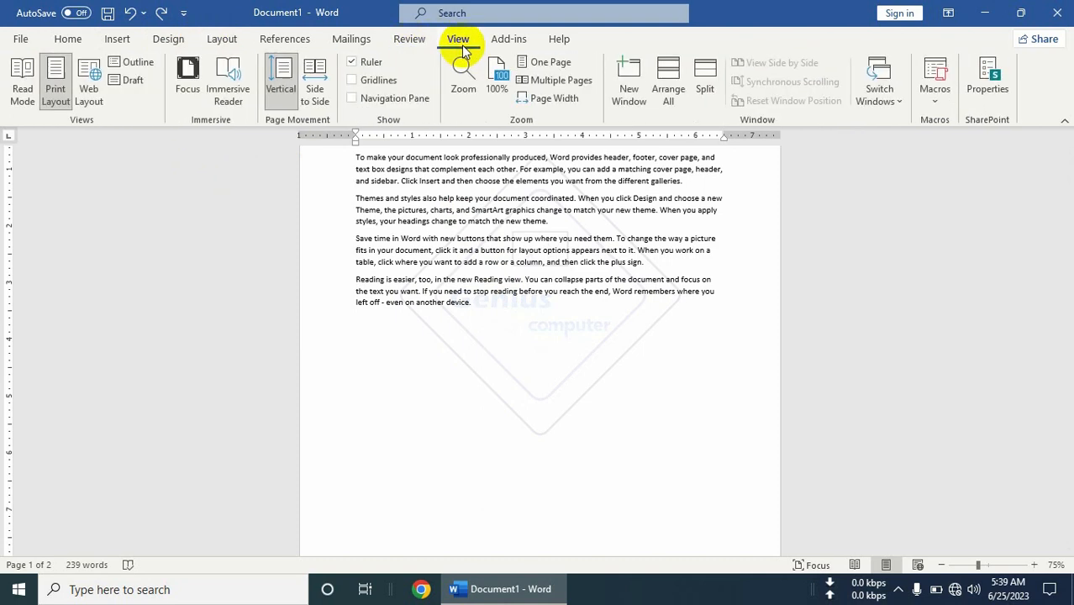
left_click(115, 38)
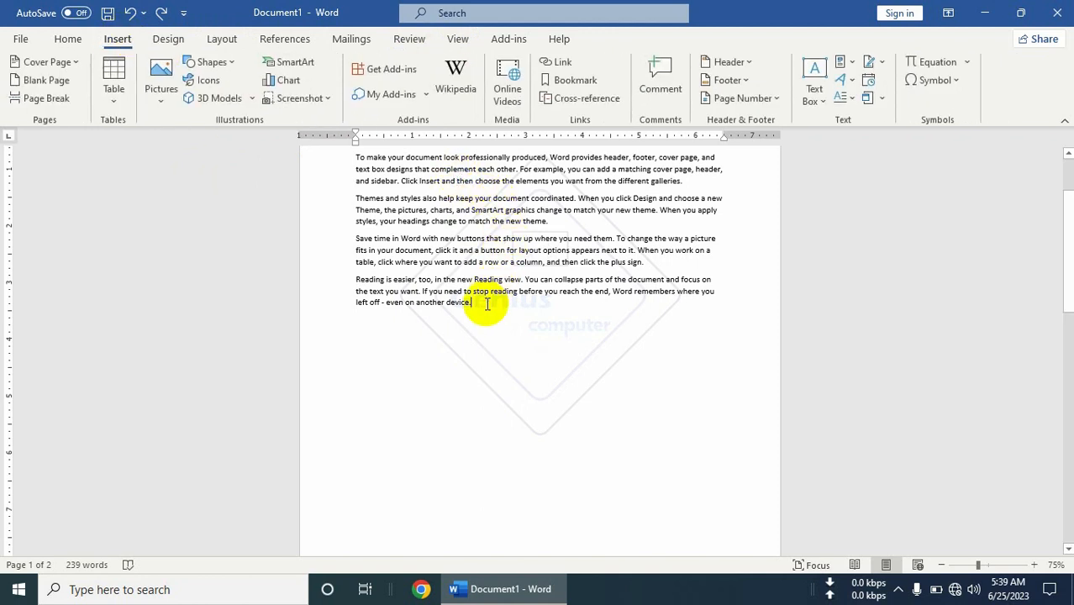
left_click_drag(481, 306, 315, 136)
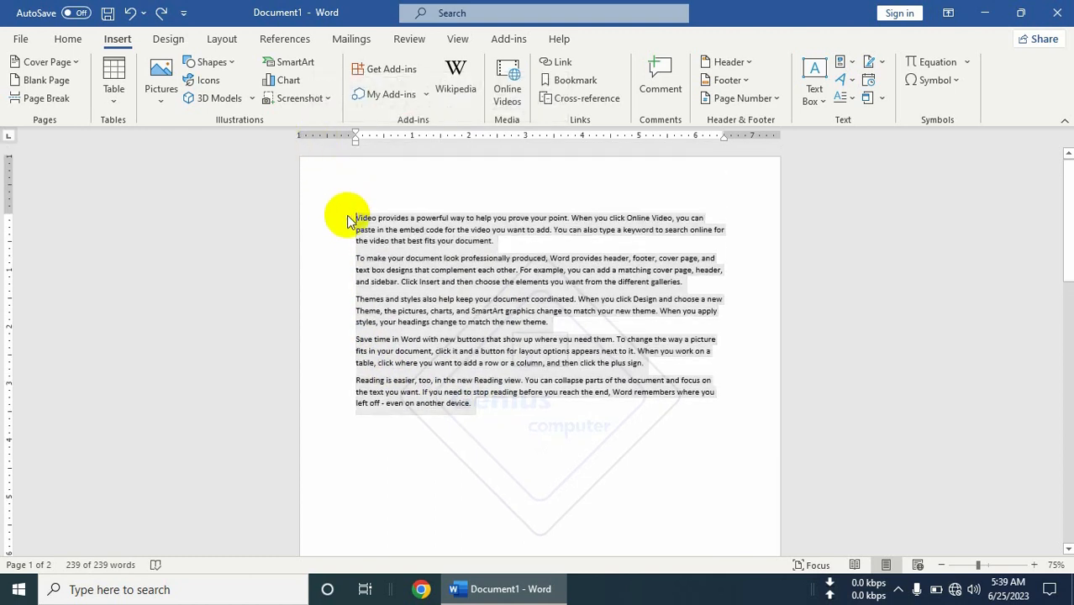
left_click(356, 220)
left_click_drag(356, 220, 492, 407)
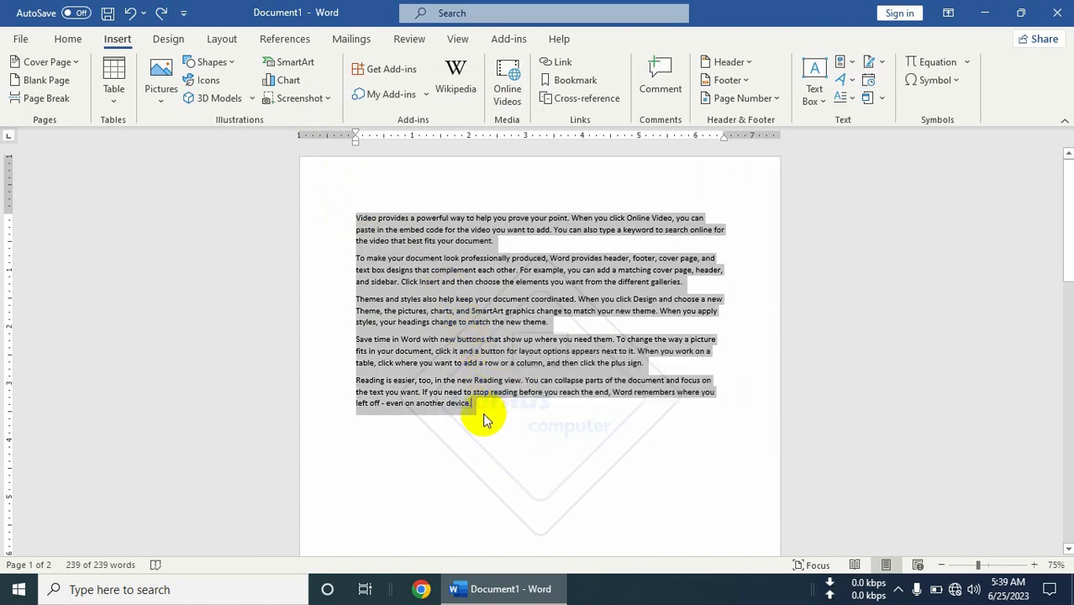
left_click(481, 418)
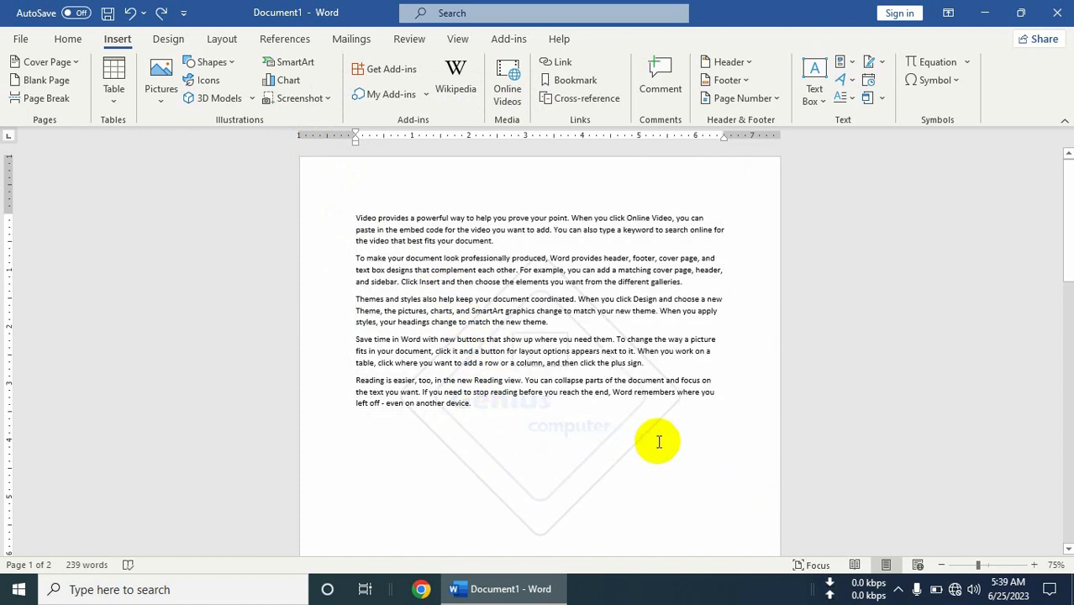
left_click(898, 593)
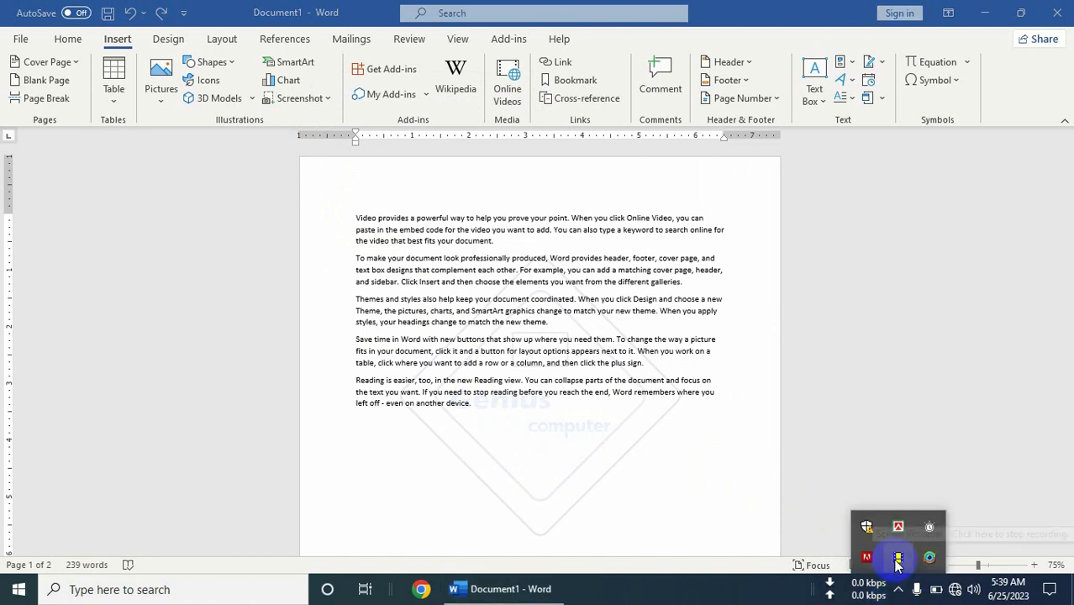